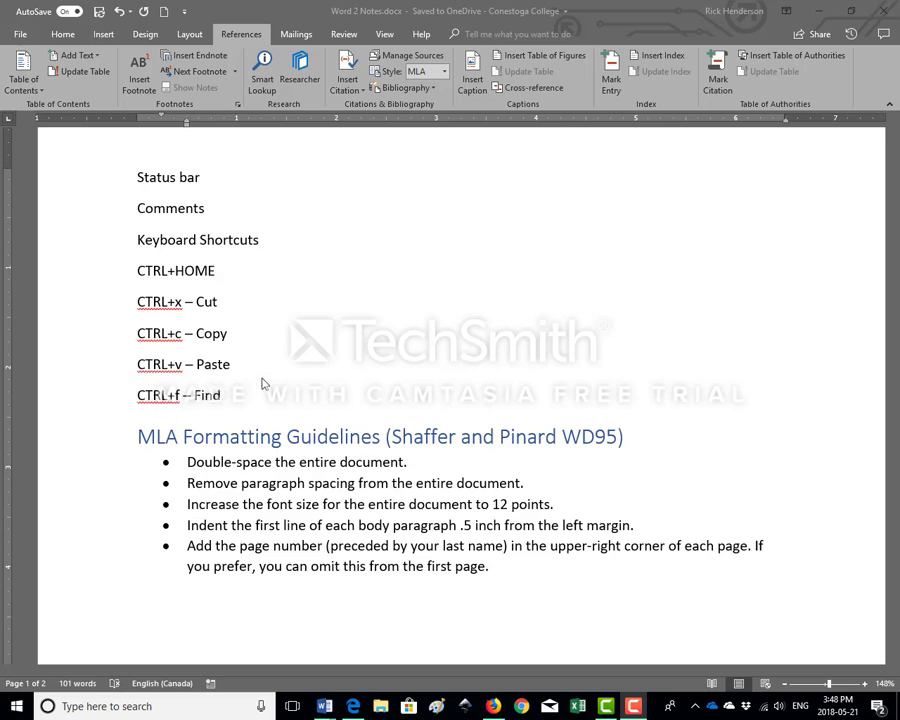
# Bring up the document search in the notes document and close it again
pyautogui.click(284, 373)
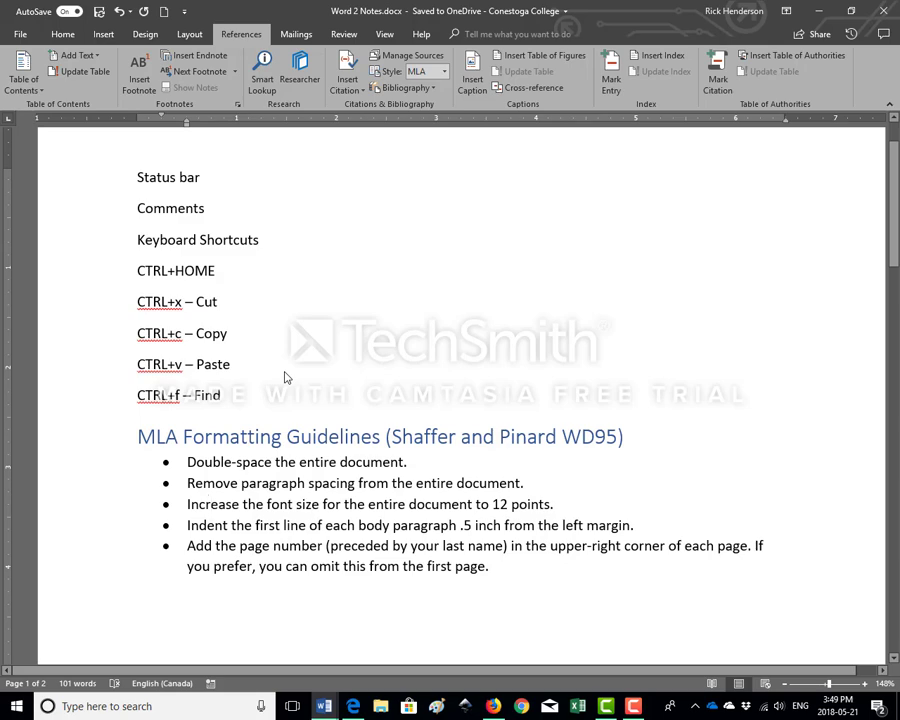
pyautogui.hotkey('ctrl', 'f')
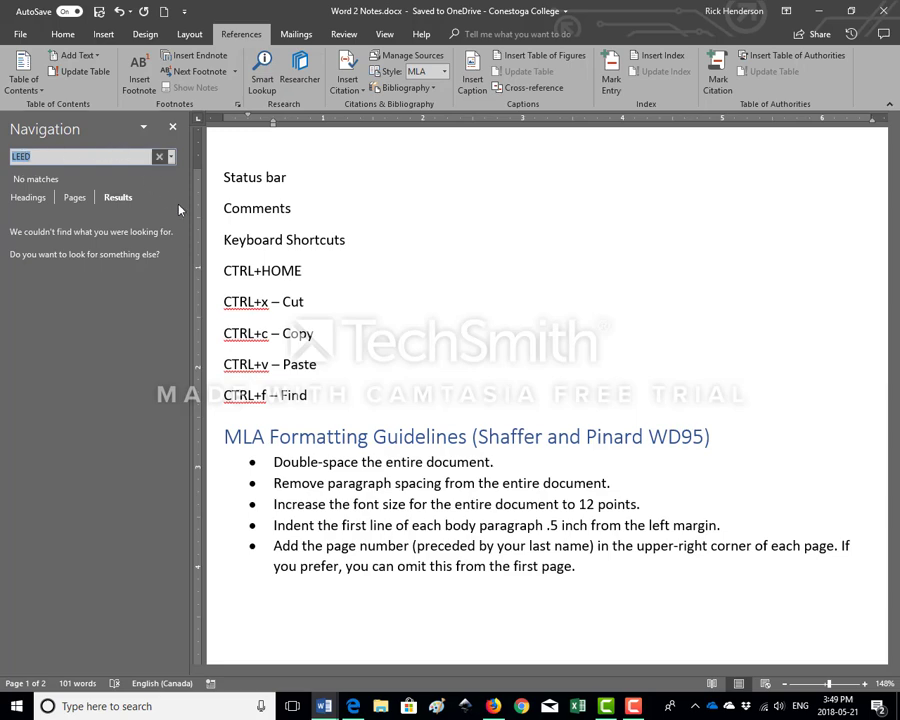
pyautogui.click(173, 128)
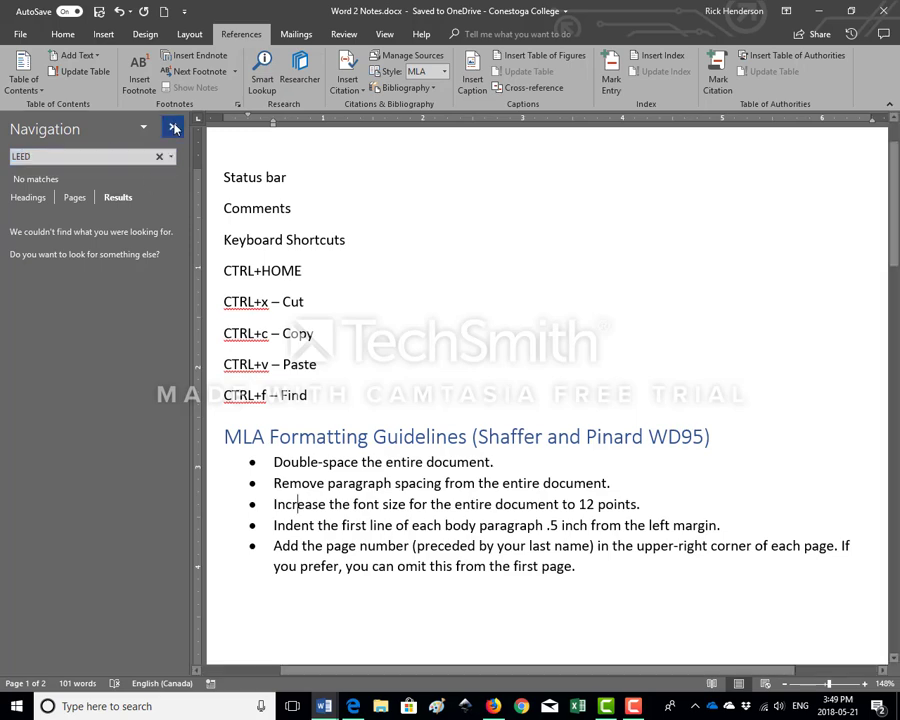
# Read through the MLA formatting guidelines and look over the list of available bibliography styles
pyautogui.scroll(-1, 345, 285)
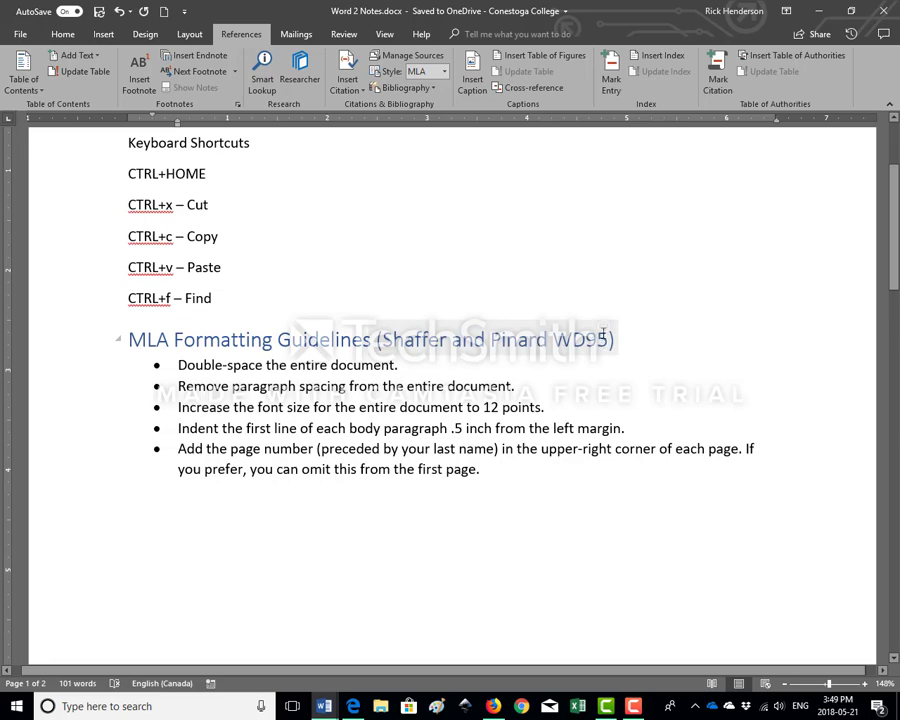
pyautogui.scroll(-1, 596, 324)
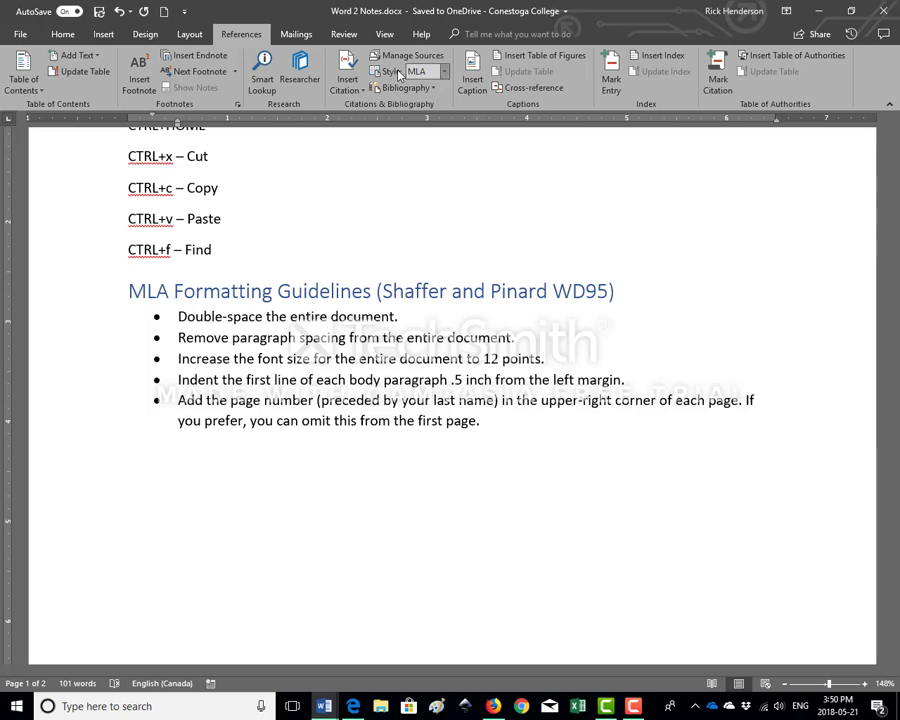
pyautogui.click(446, 80)
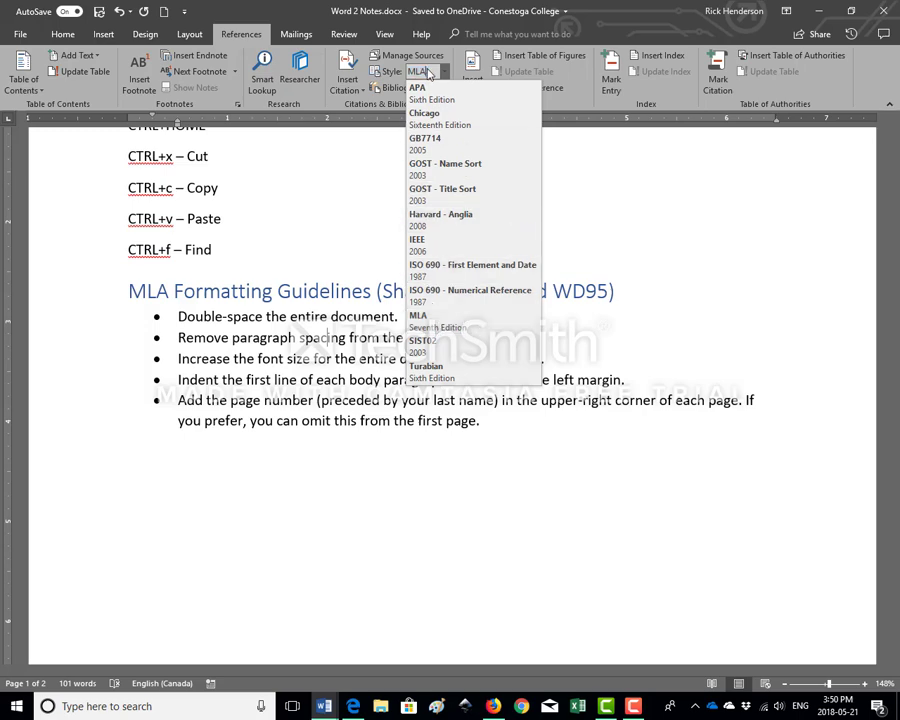
pyautogui.click(444, 73)
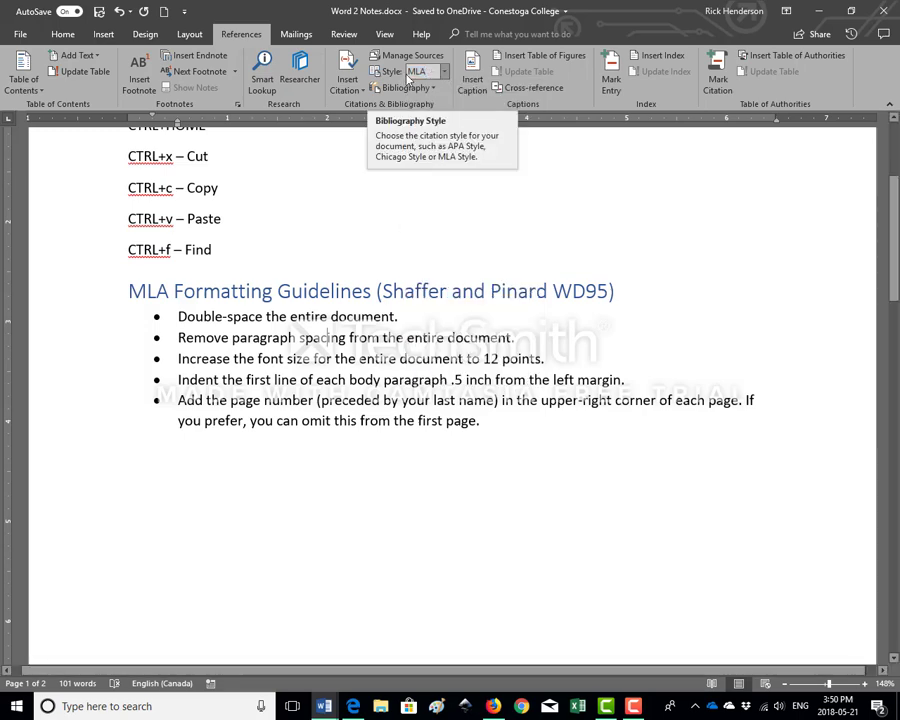
# Update the citations and bibliography from the citation in the MLA Formatting Guidelines heading, and inspect the bibliography on page 2
pyautogui.click(419, 292)
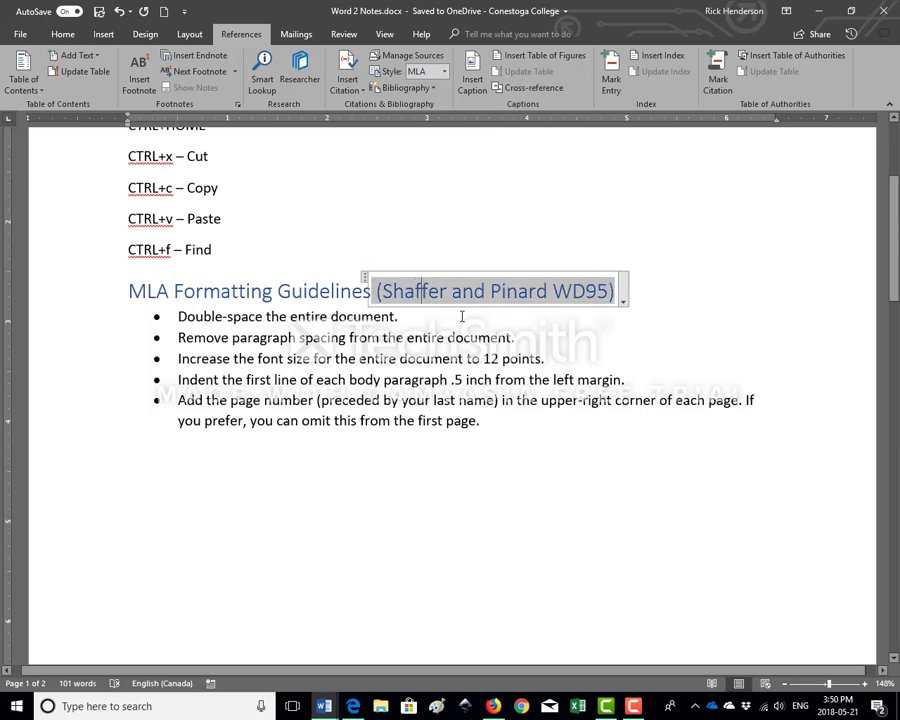
pyautogui.click(622, 303)
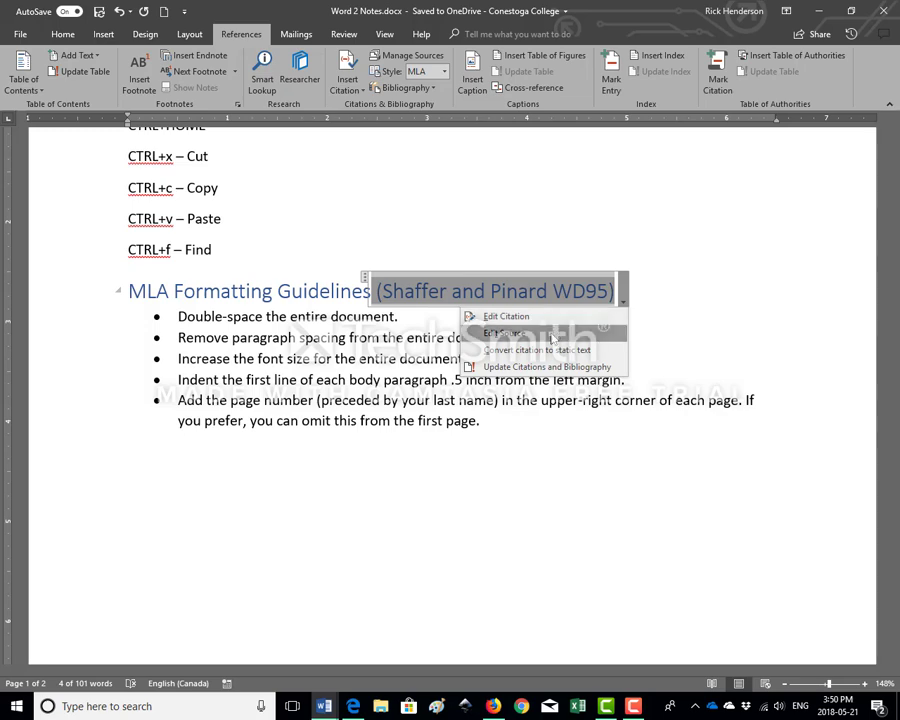
pyautogui.click(537, 368)
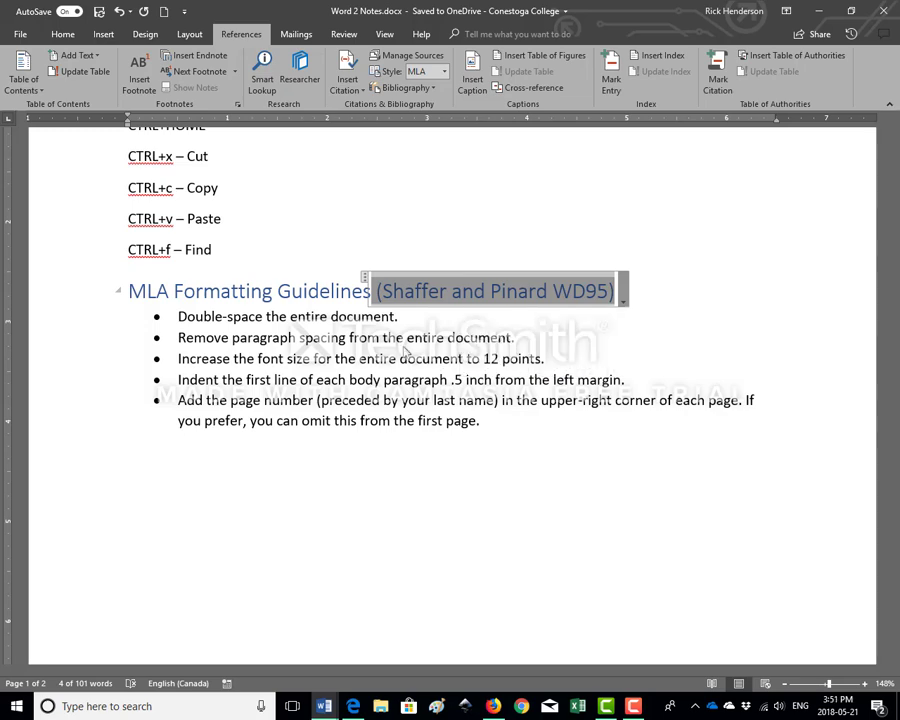
pyautogui.click(364, 335)
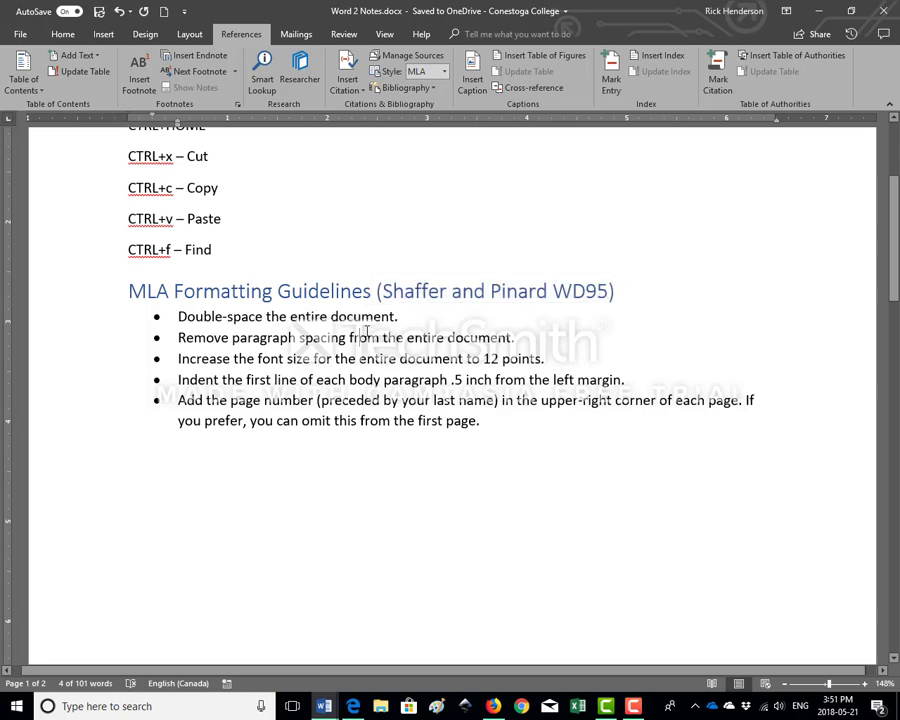
pyautogui.scroll(-8, 380, 340)
pyautogui.scroll(-6, 401, 344)
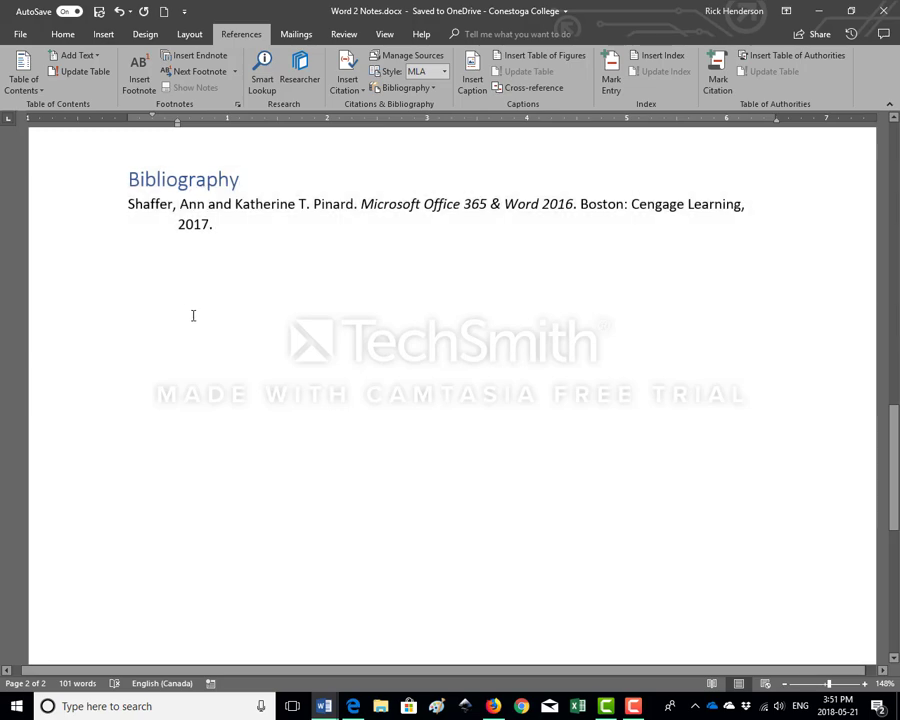
pyautogui.click(197, 224)
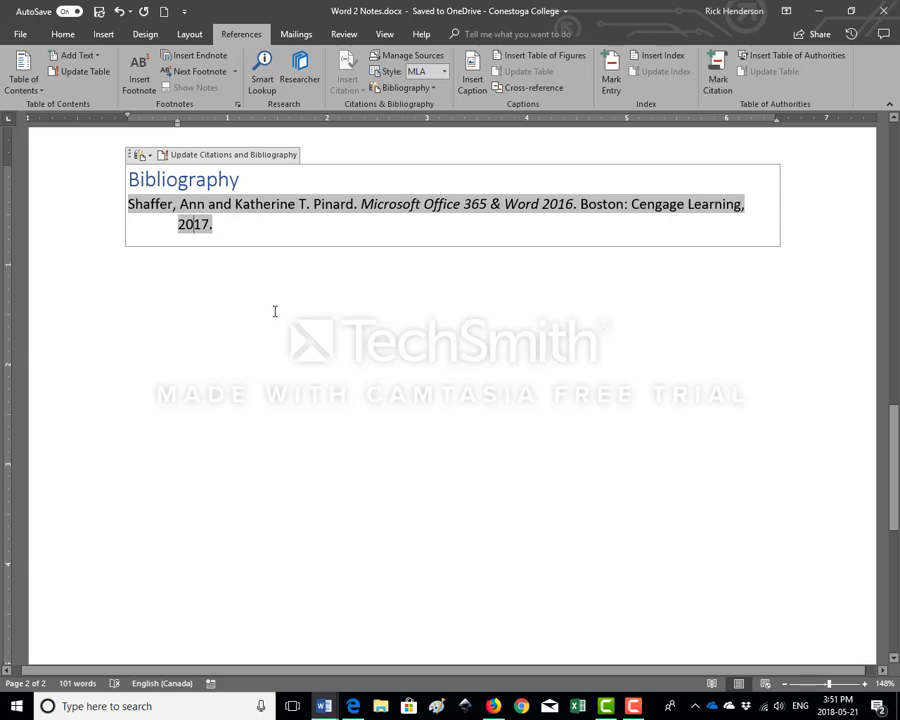
# Insert a citation of the Microsoft Office 365 & Word 2016 source at the end of the last guideline bullet
pyautogui.scroll(3, 278, 311)
pyautogui.scroll(8, 278, 311)
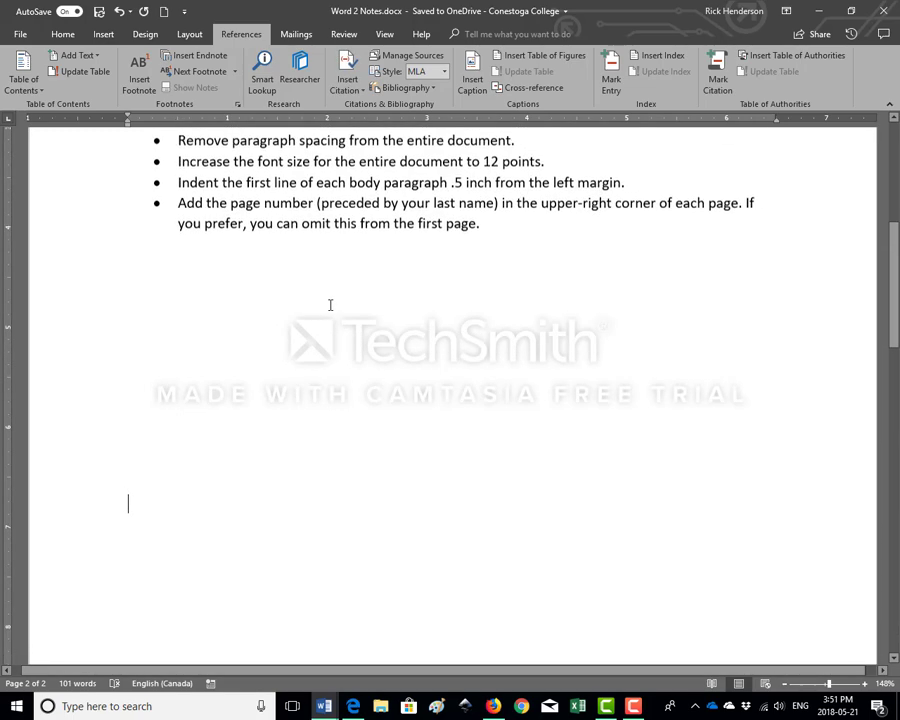
pyautogui.click(484, 323)
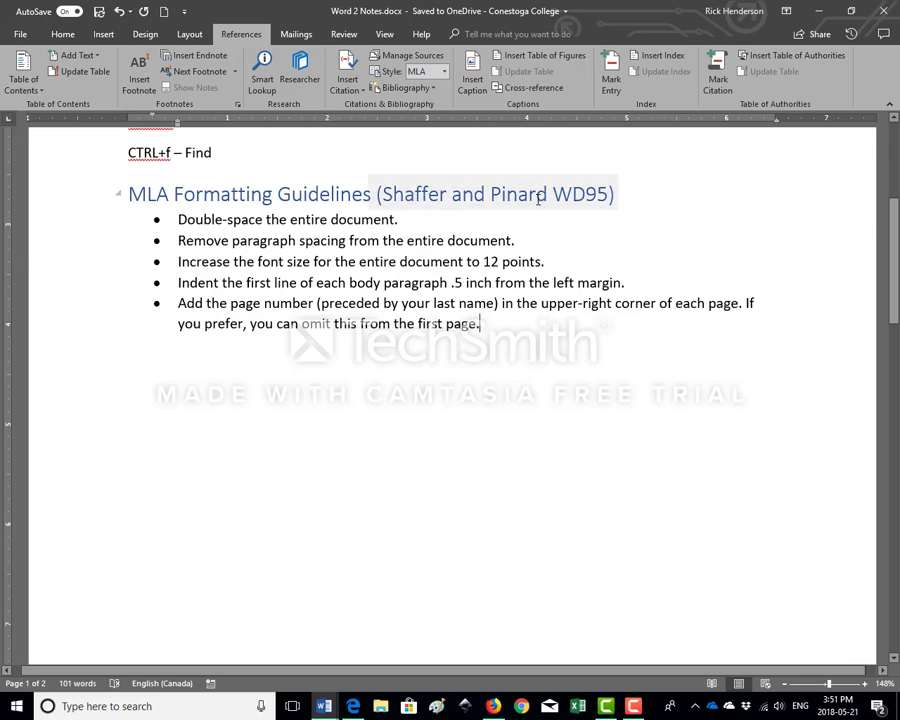
pyautogui.click(348, 82)
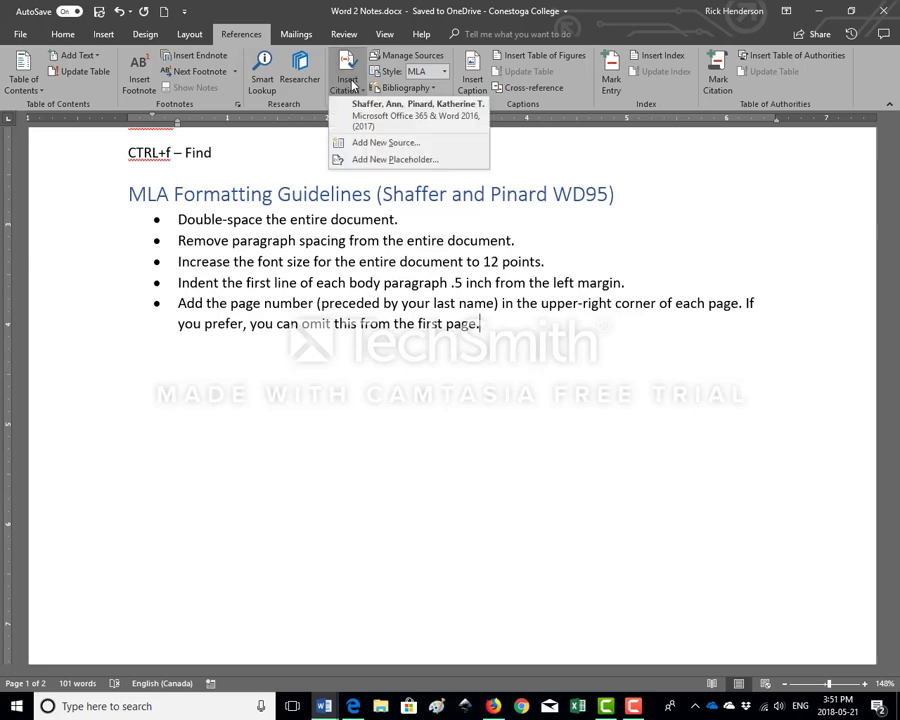
pyautogui.click(407, 118)
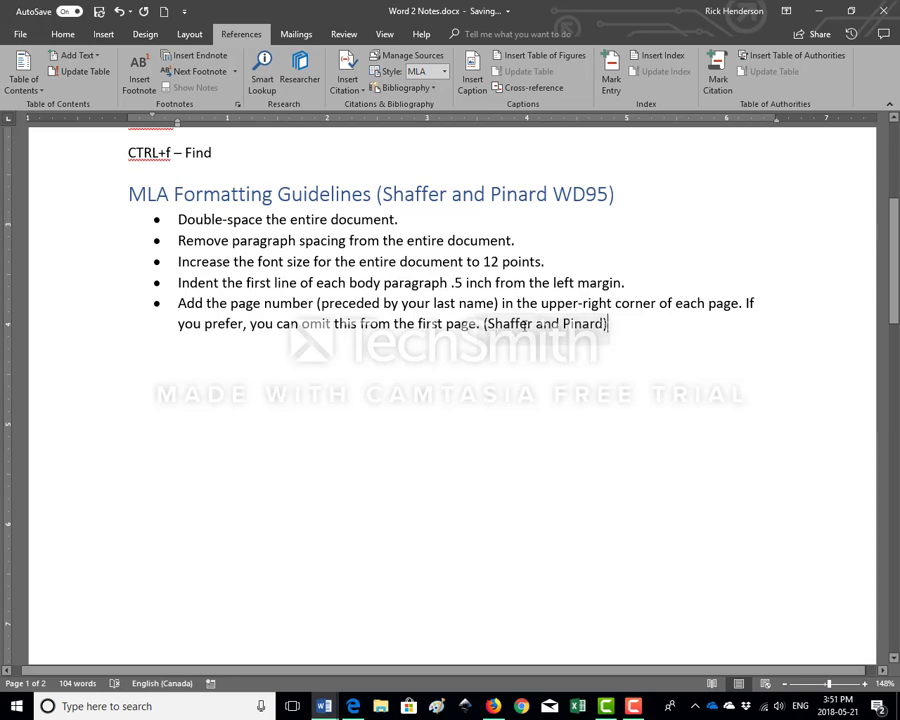
# Try to suppress the year in the citation at the end of the last bullet
pyautogui.rightClick(527, 326)
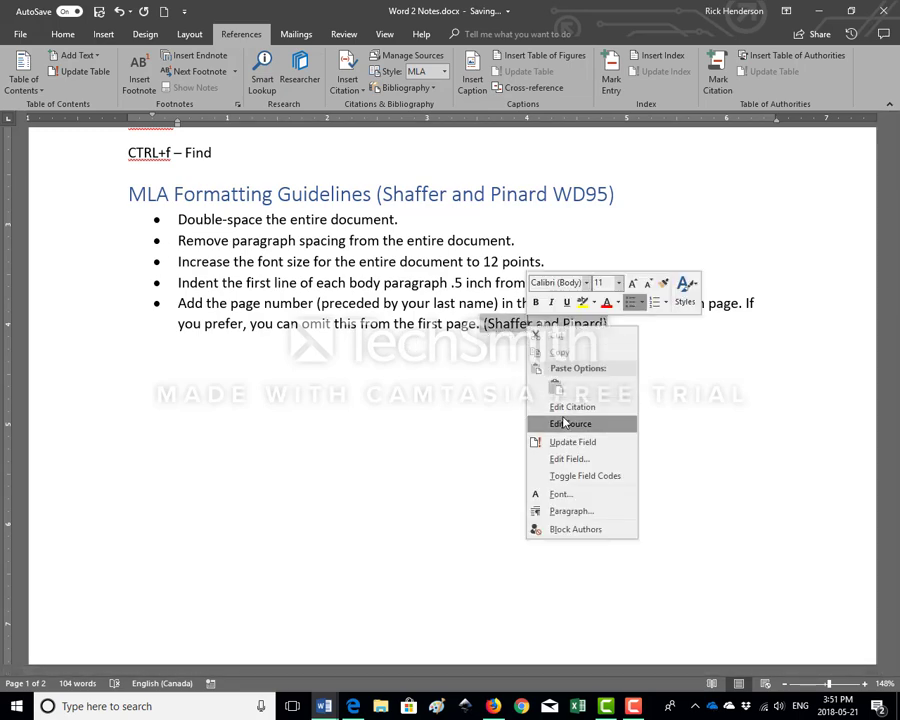
pyautogui.click(563, 408)
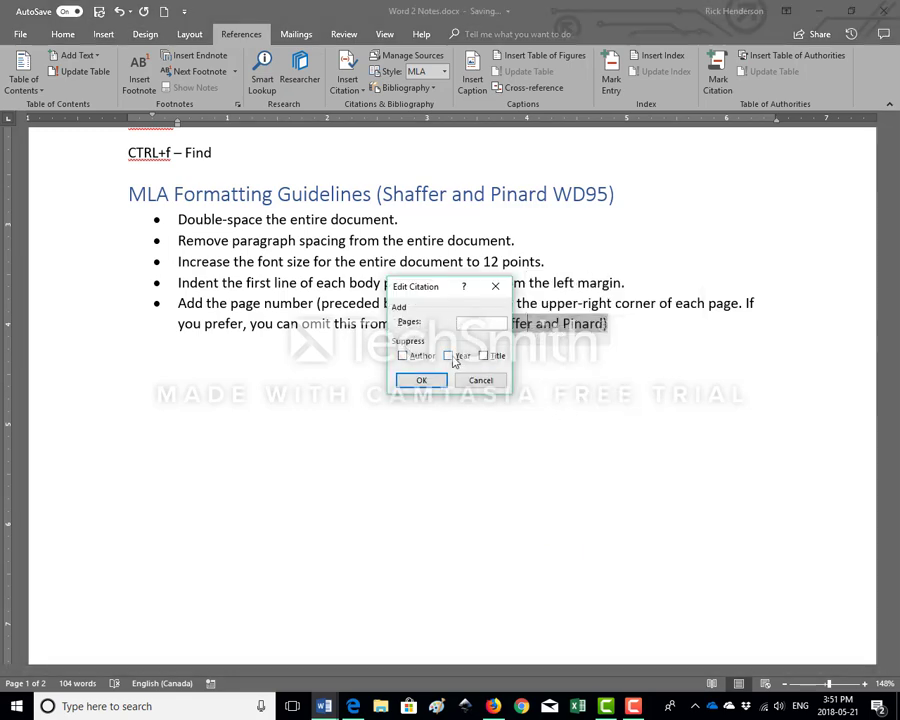
pyautogui.click(450, 357)
pyautogui.click(480, 380)
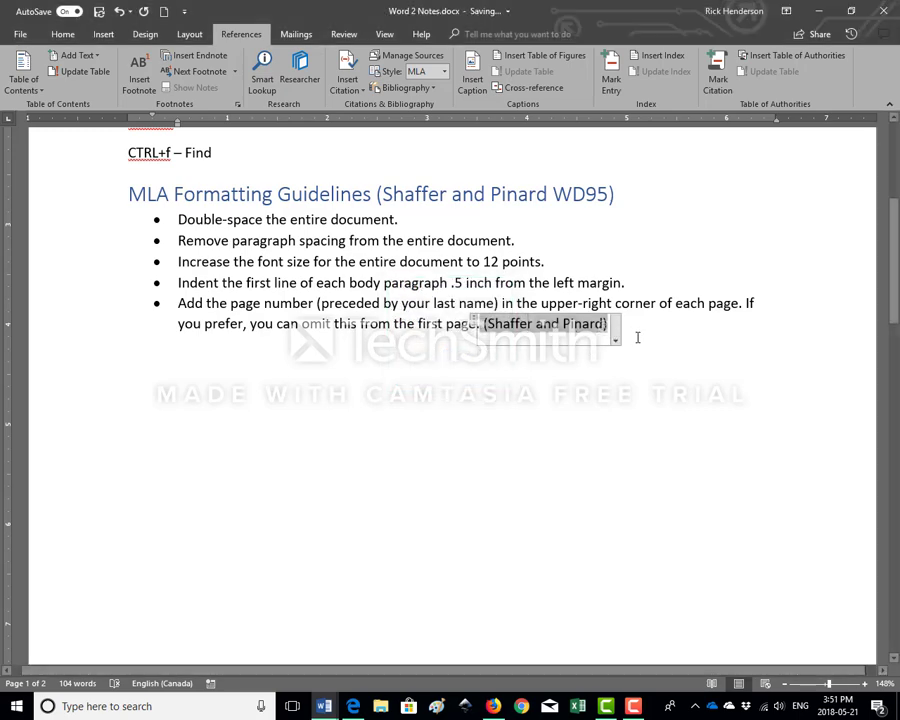
# Try the APA citation style on the document and return it to MLA
pyautogui.click(556, 324)
pyautogui.click(444, 71)
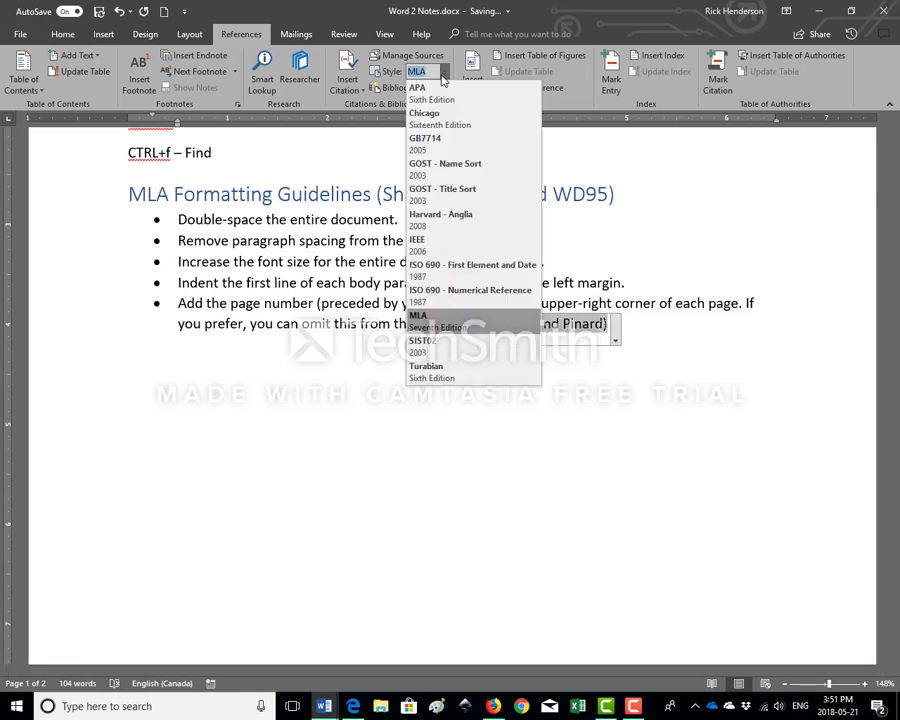
pyautogui.click(418, 88)
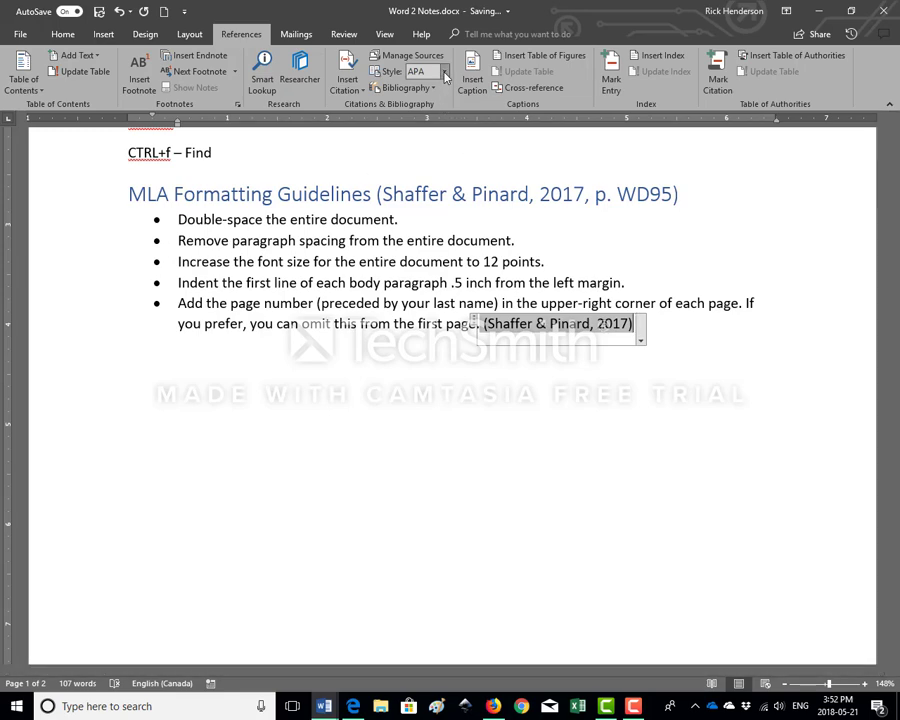
pyautogui.click(444, 71)
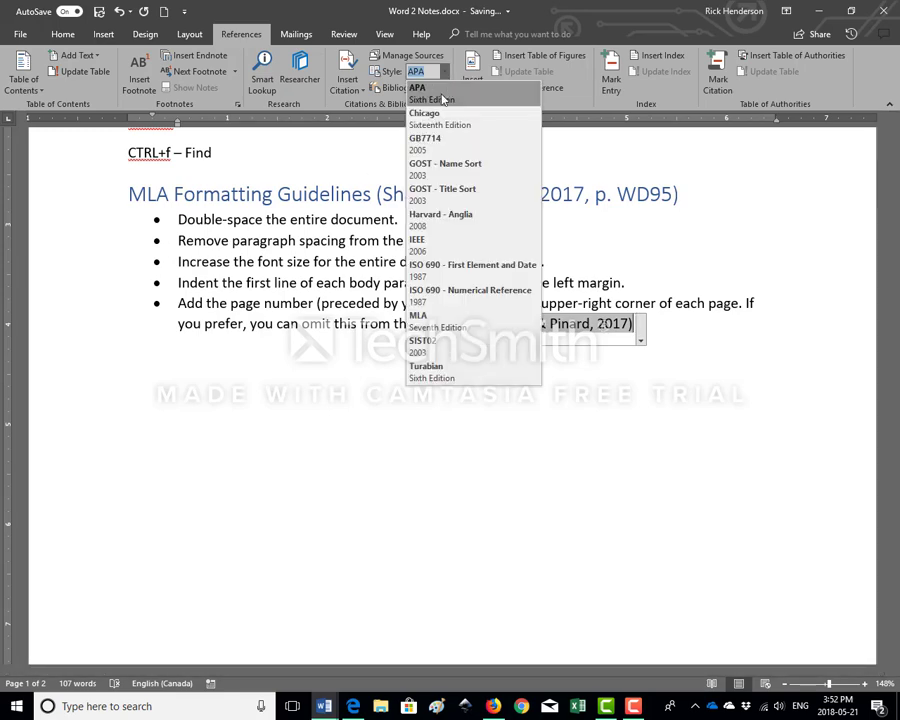
pyautogui.click(450, 322)
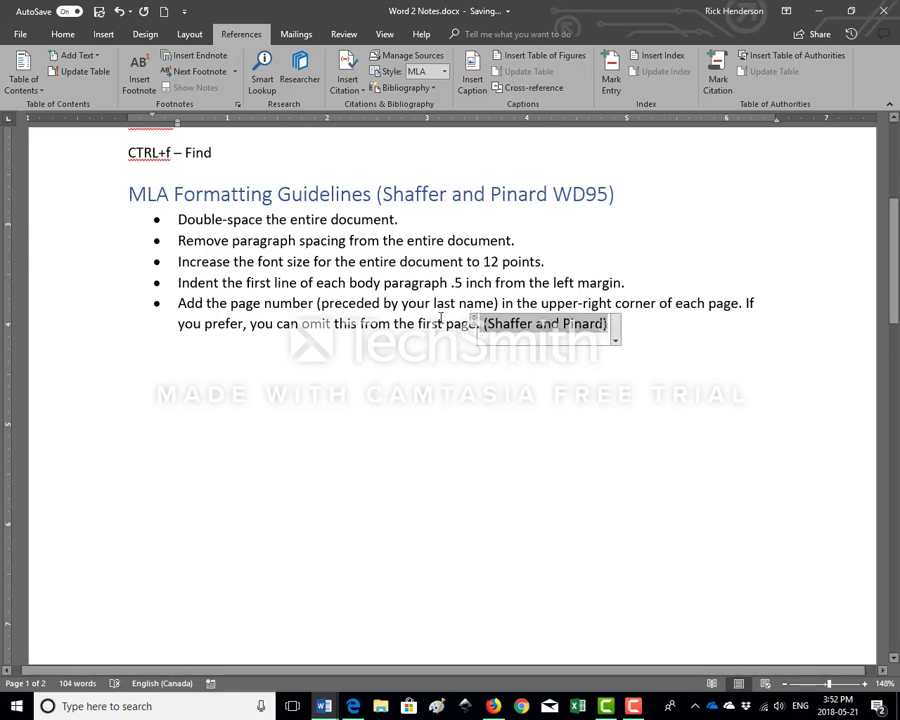
pyautogui.click(636, 318)
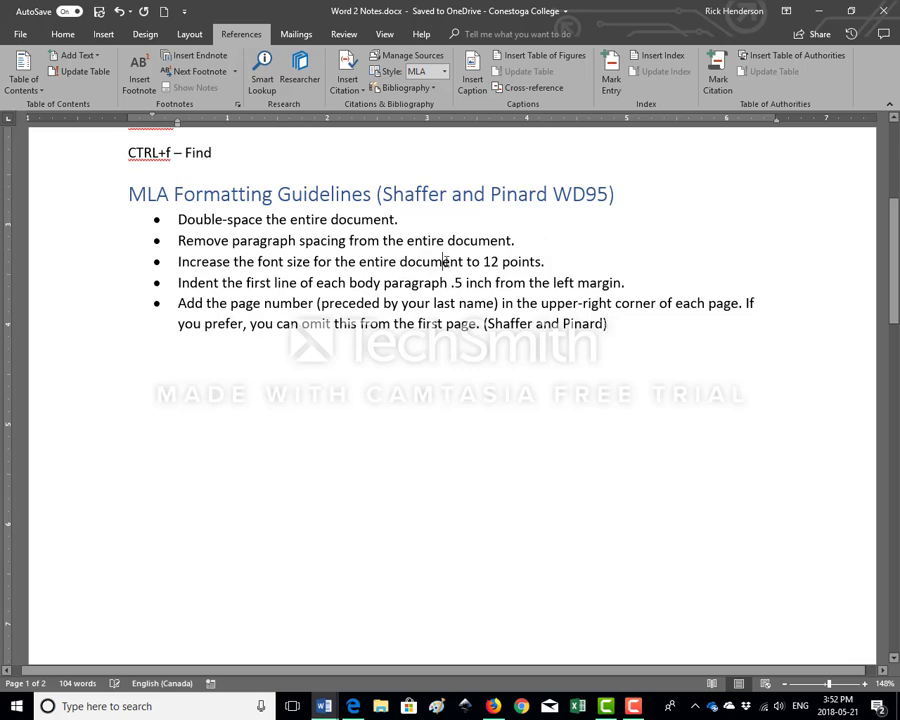
# Examine the bibliography on the second page and return to the MLA guidelines
pyautogui.scroll(-10, 447, 258)
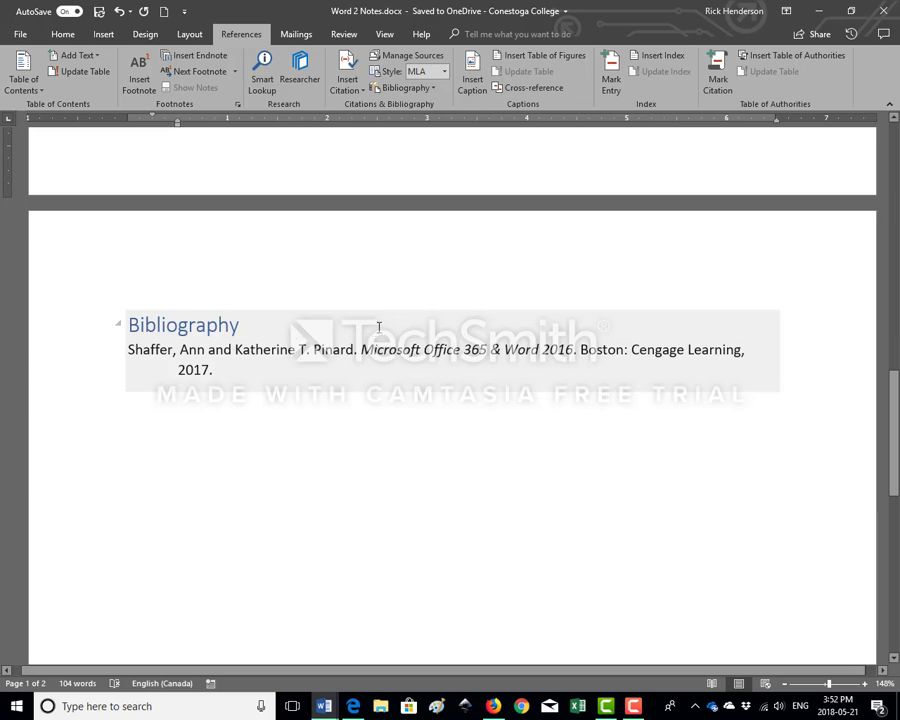
pyautogui.scroll(3, 379, 327)
pyautogui.scroll(-2, 379, 327)
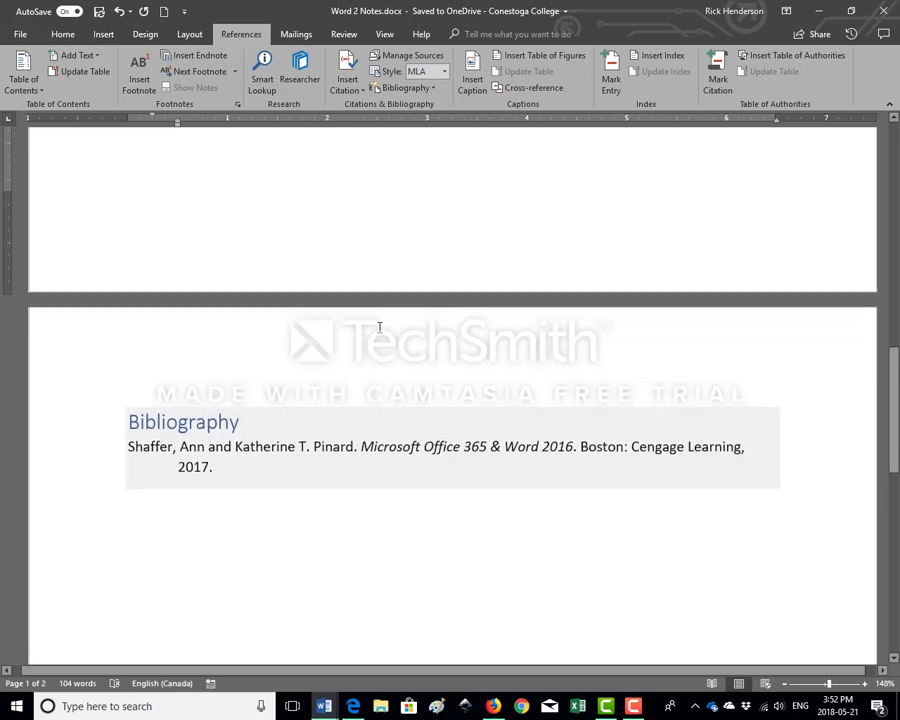
pyautogui.scroll(6, 379, 327)
pyautogui.scroll(3, 379, 327)
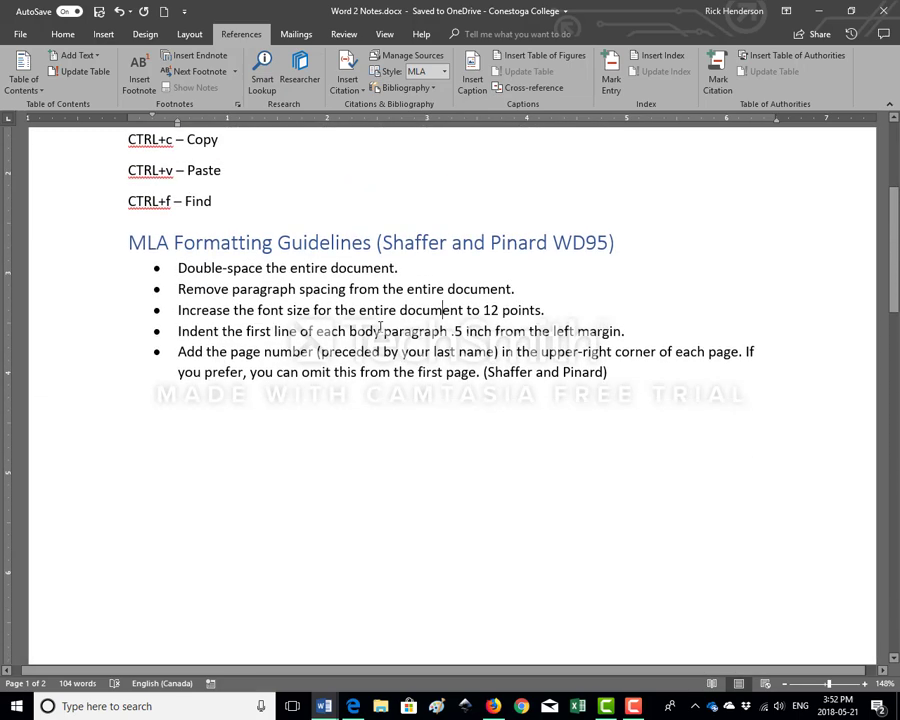
pyautogui.scroll(2, 379, 327)
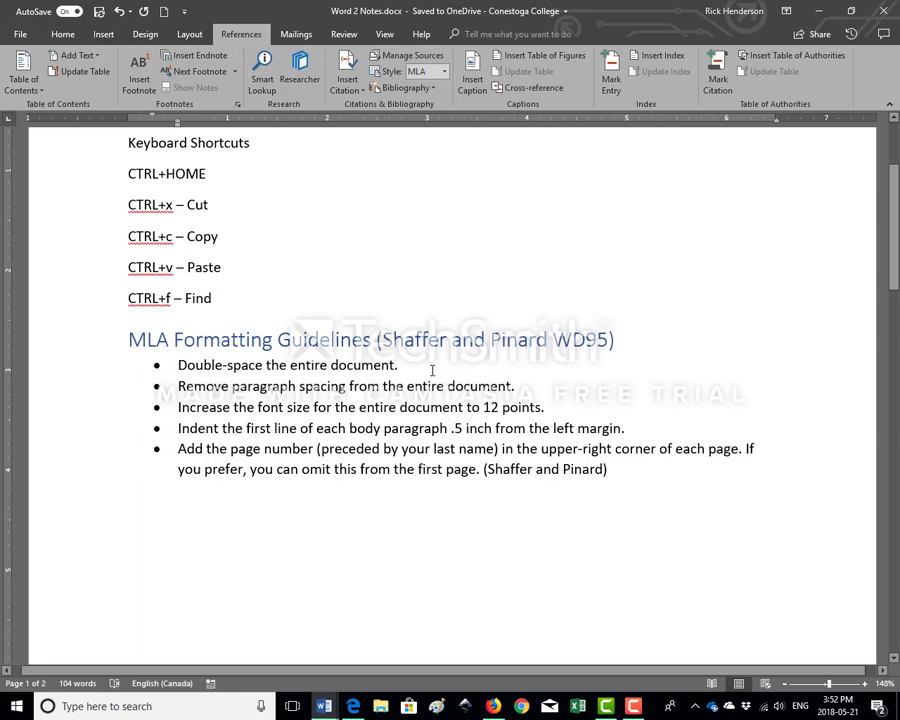
# Review the MLA guidelines on double spacing and the 12-point font size, and look at the zoom options
pyautogui.click(179, 366)
pyautogui.click(482, 408)
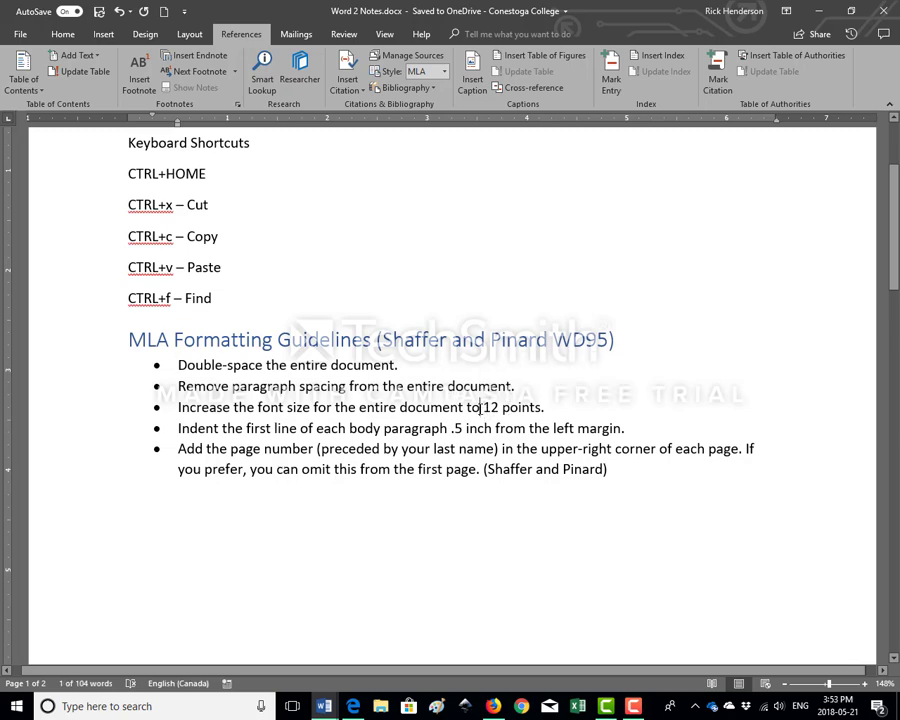
pyautogui.doubleClick(487, 408)
pyautogui.click(884, 683)
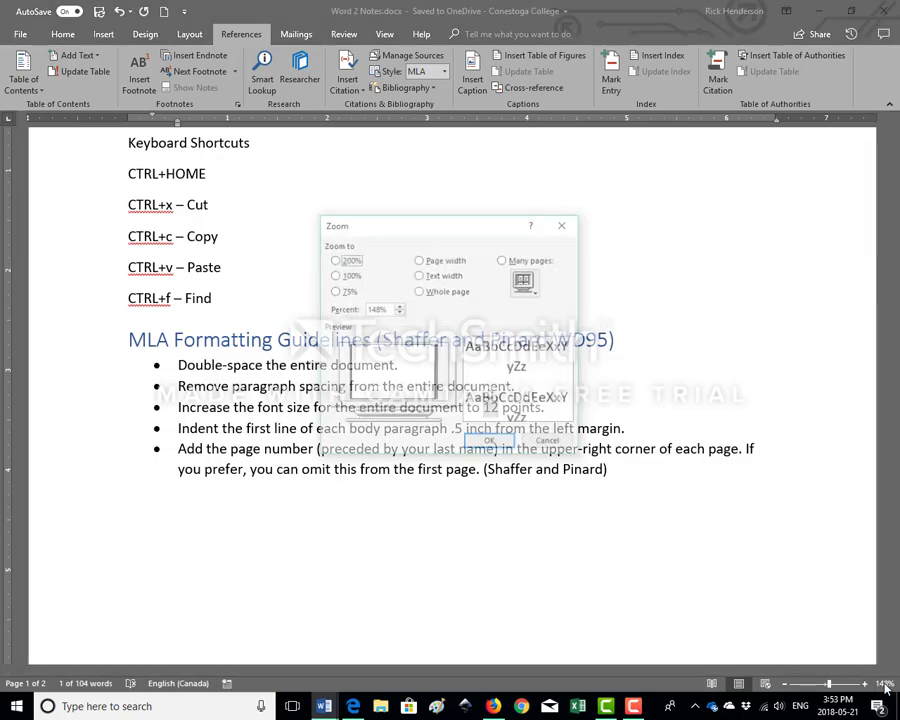
pyautogui.click(549, 442)
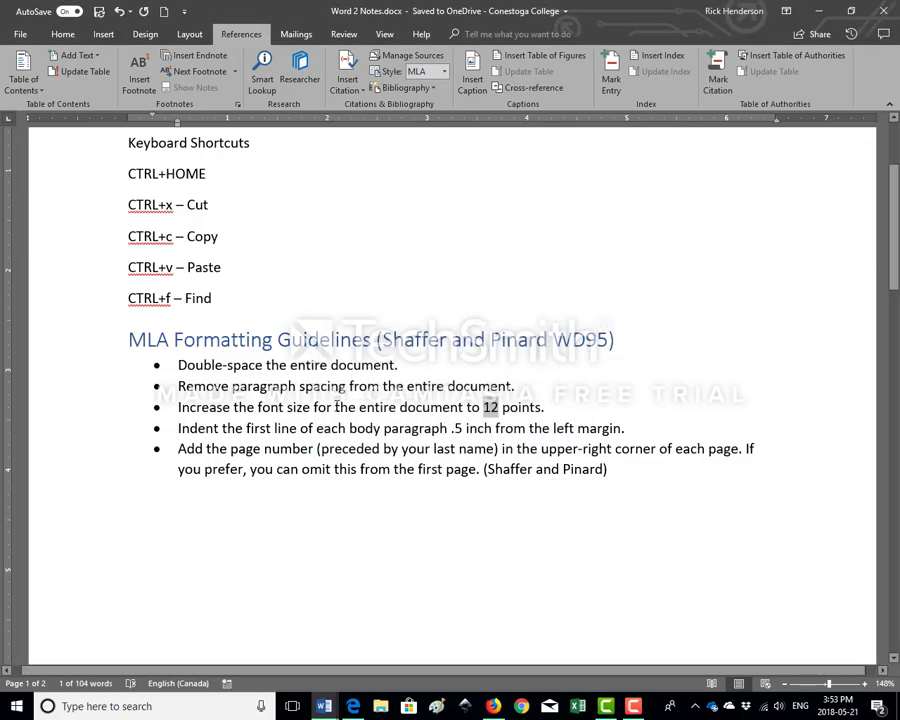
pyautogui.click(260, 406)
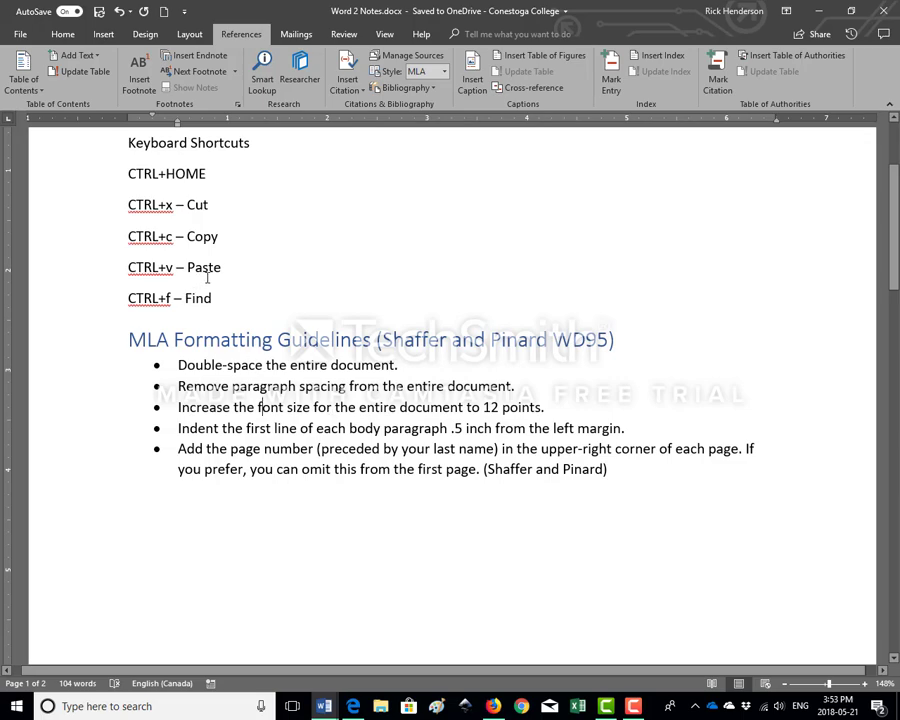
# Switch to the open Ancient.docx document
pyautogui.moveTo(324, 689)
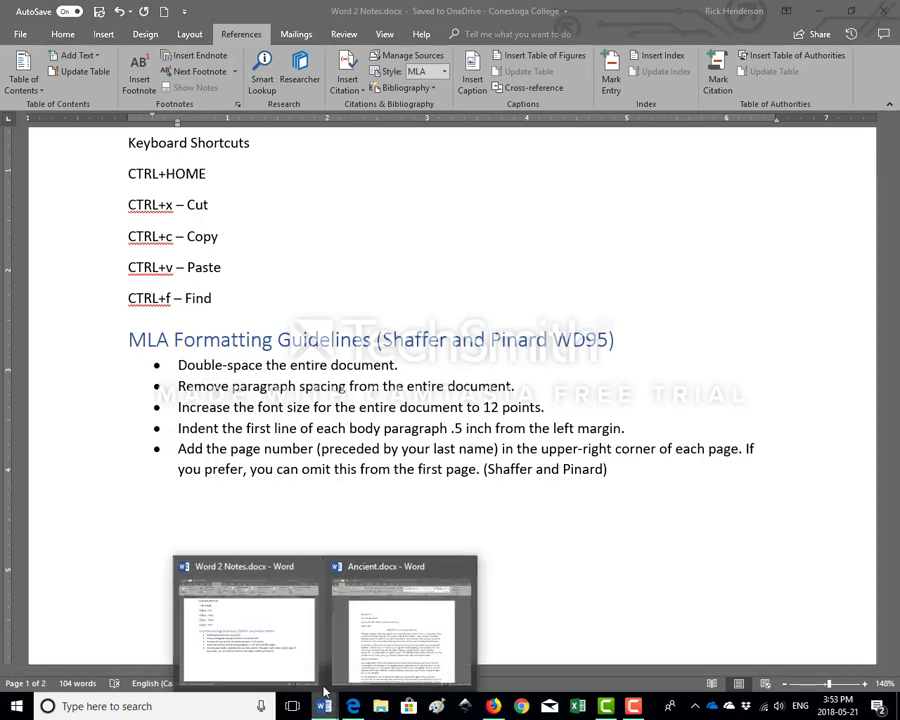
pyautogui.click(366, 638)
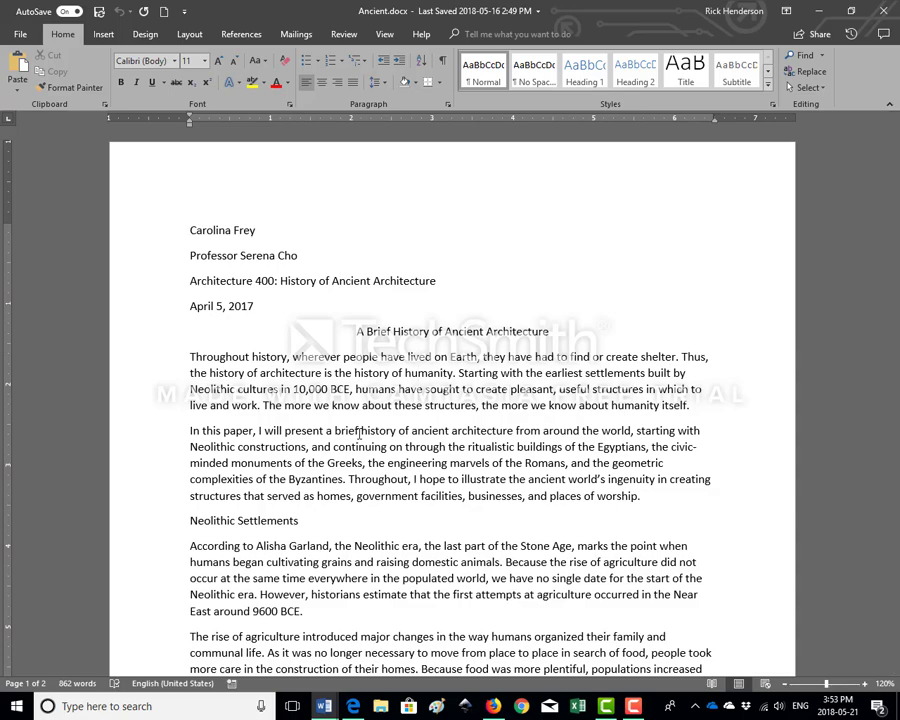
# Set the entire Ancient.docx document to 2.0 line spacing and remove the space after its paragraphs
pyautogui.scroll(-8, 90, 596)
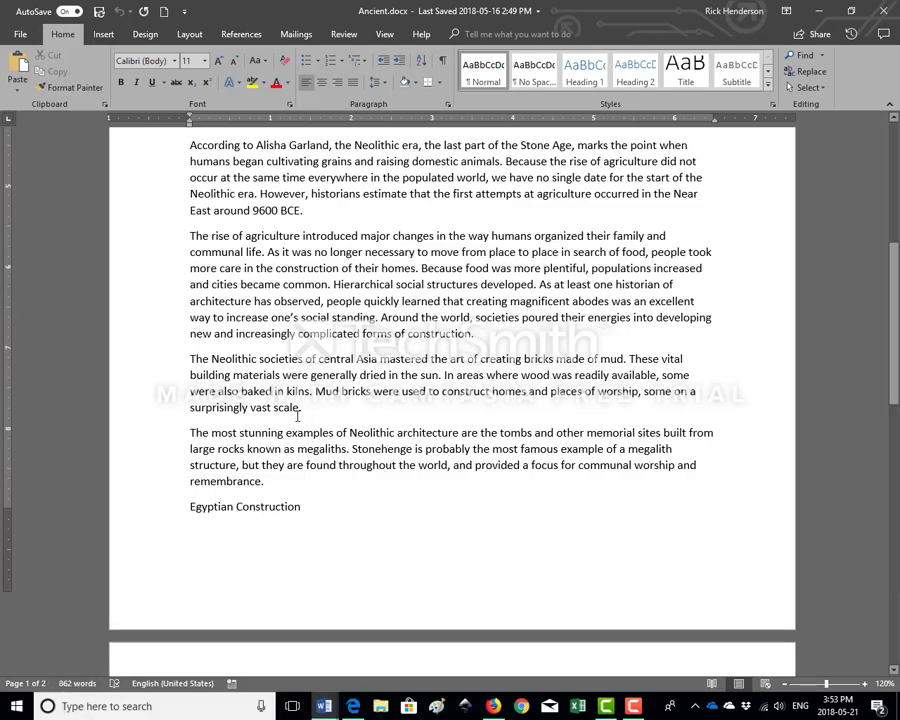
pyautogui.scroll(-18, 297, 416)
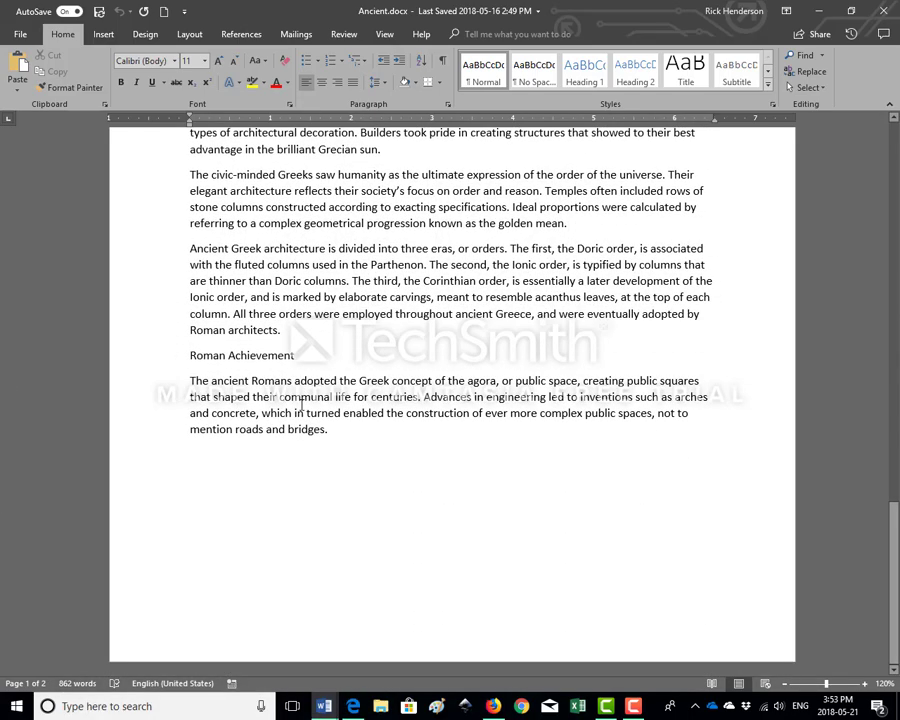
pyautogui.scroll(20, 300, 409)
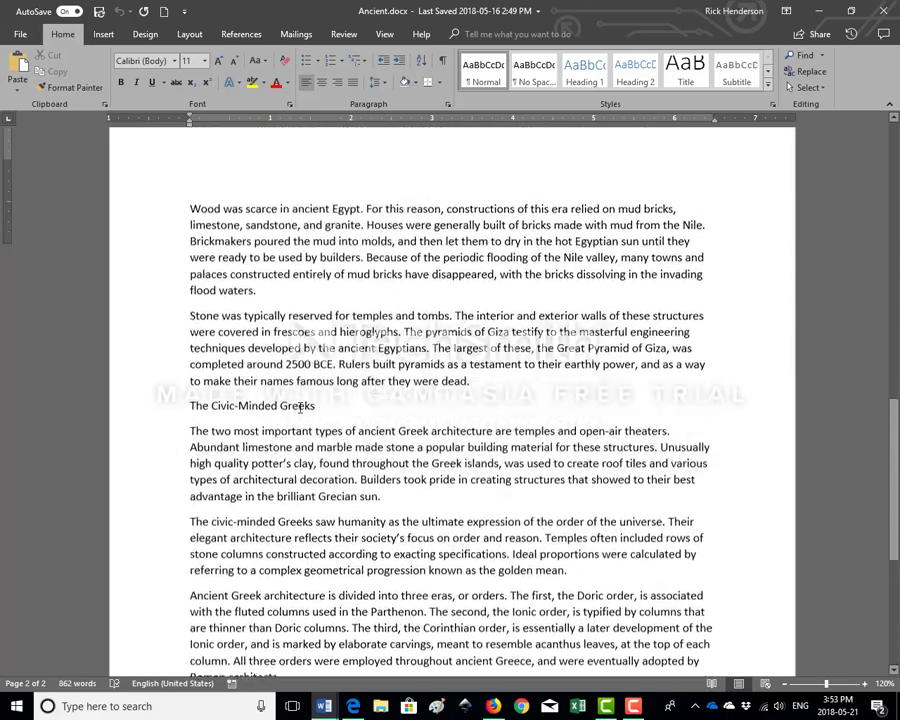
pyautogui.scroll(5, 300, 407)
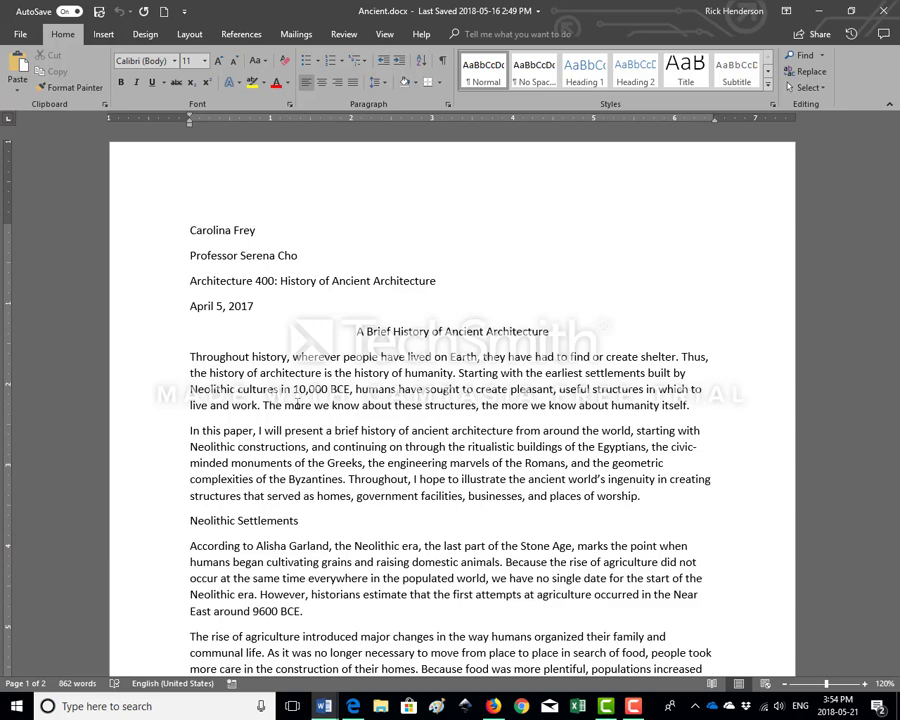
pyautogui.hotkey('ctrl', 'a')
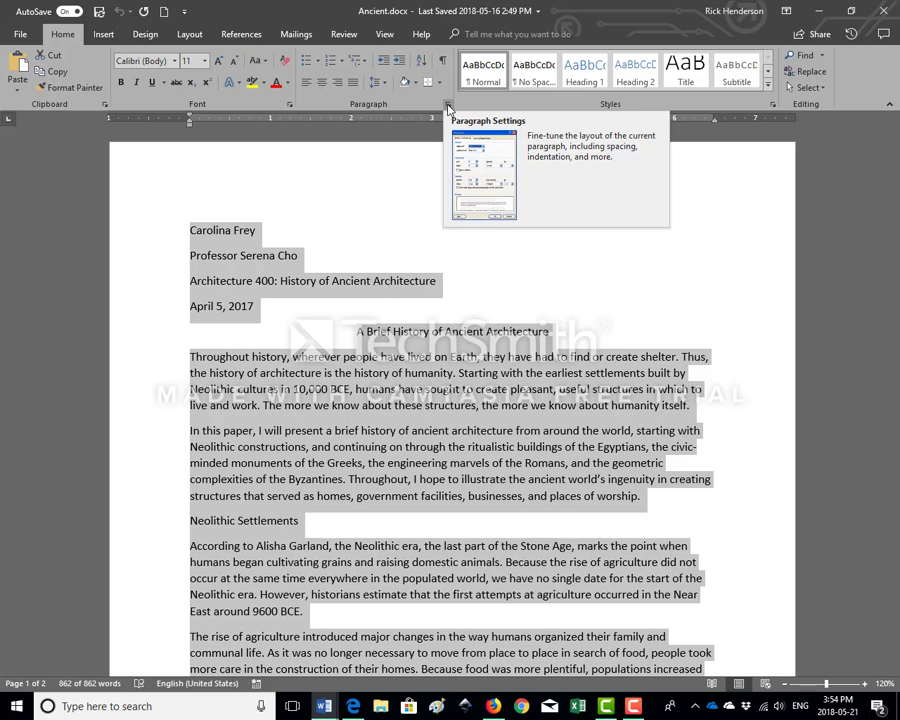
pyautogui.click(376, 85)
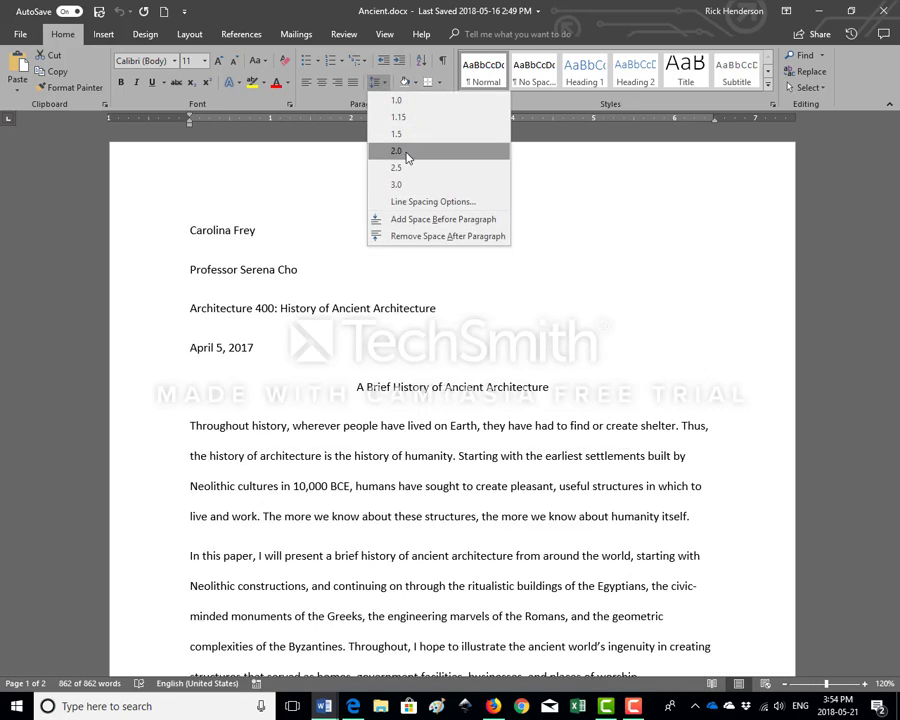
pyautogui.click(406, 152)
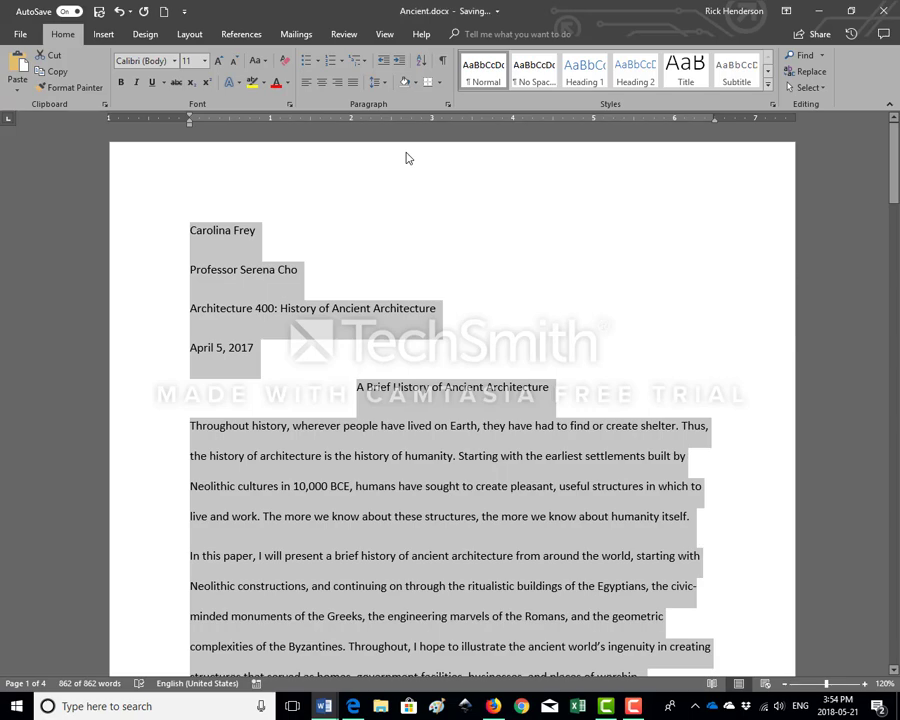
pyautogui.click(379, 83)
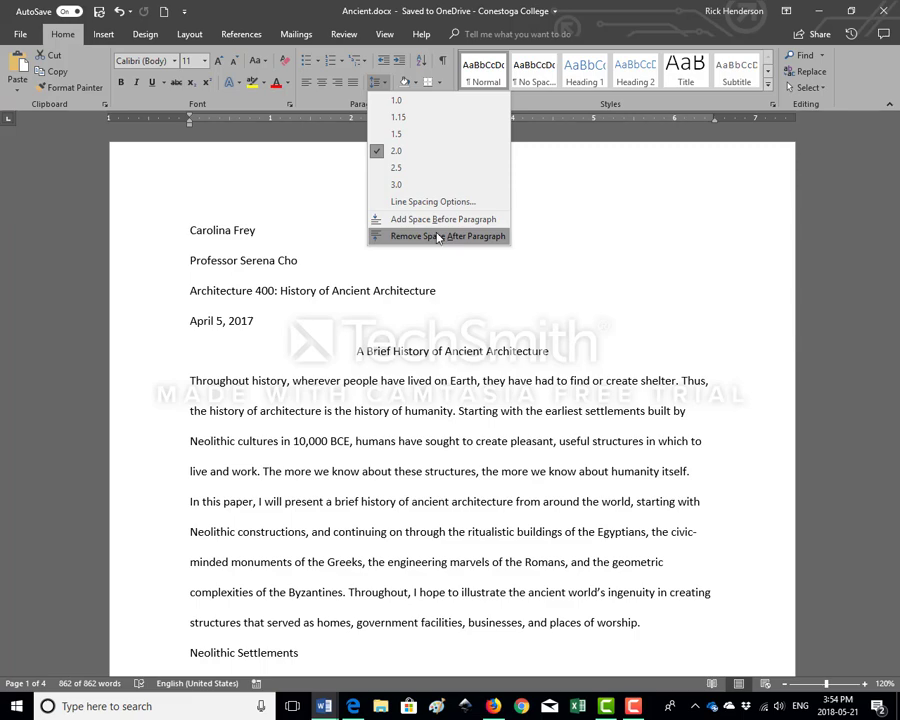
pyautogui.click(437, 237)
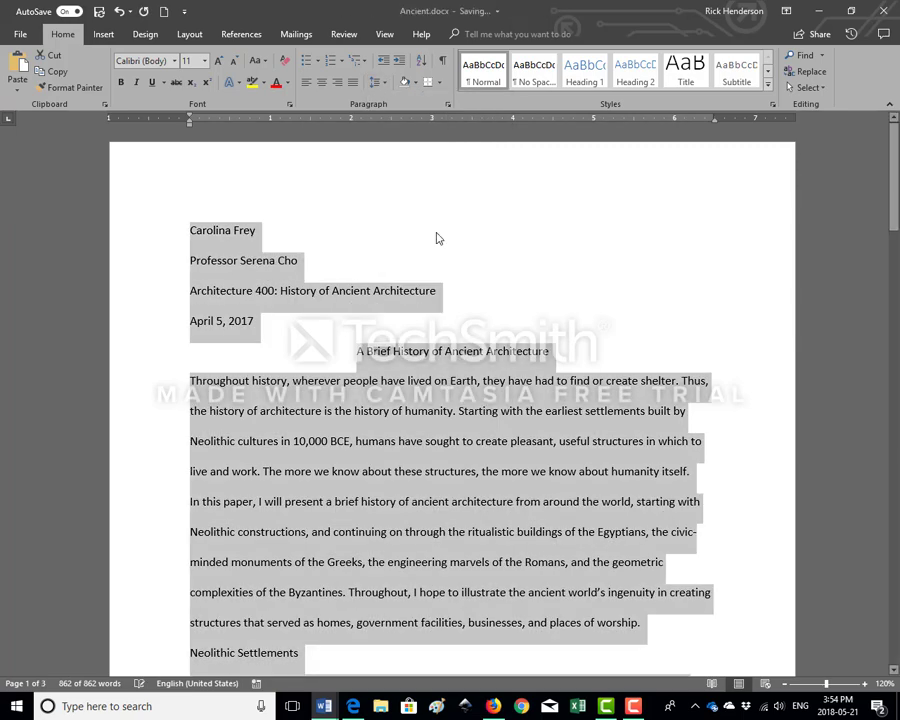
# Show the paragraph marks and check the line and paragraph breaks around the Neolithic Settlements heading and the following sections
pyautogui.scroll(-3, 430, 313)
pyautogui.click(259, 562)
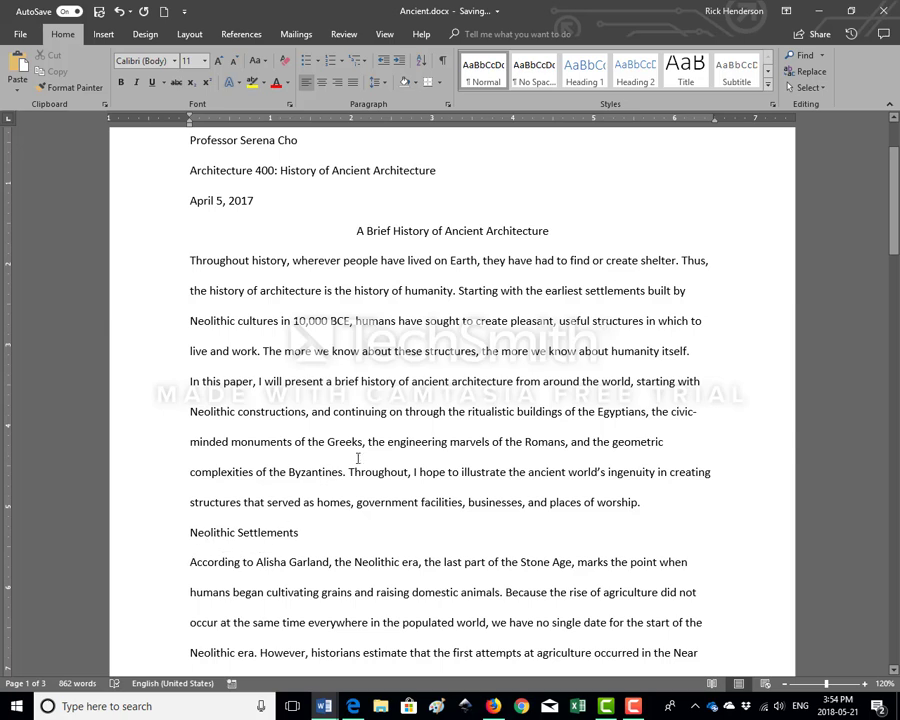
pyautogui.click(445, 61)
pyautogui.scroll(-7, 350, 402)
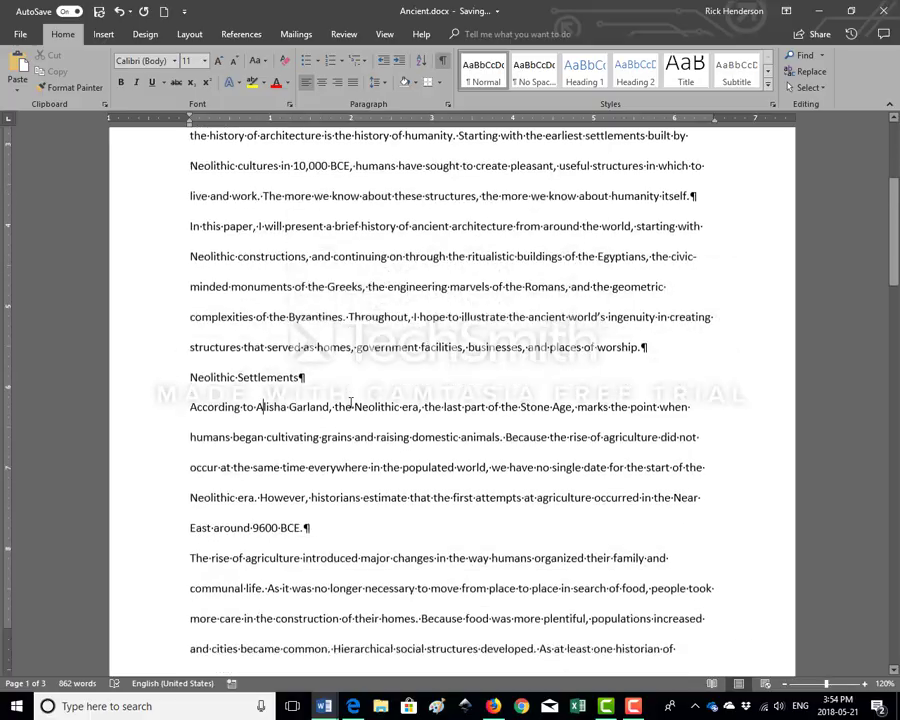
pyautogui.scroll(-6, 352, 404)
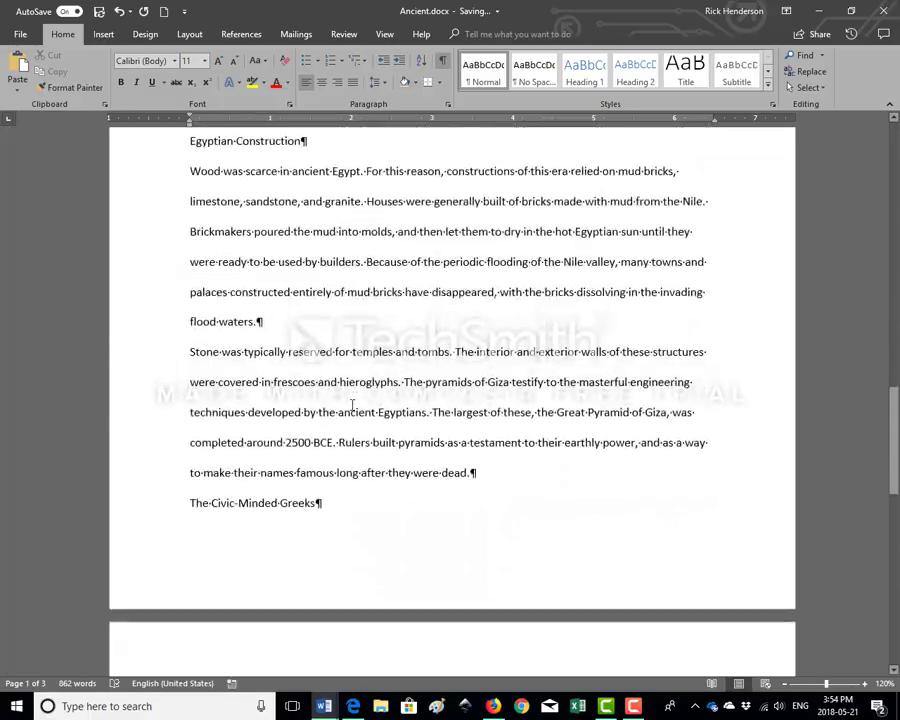
pyautogui.scroll(4, 352, 404)
pyautogui.scroll(9, 352, 404)
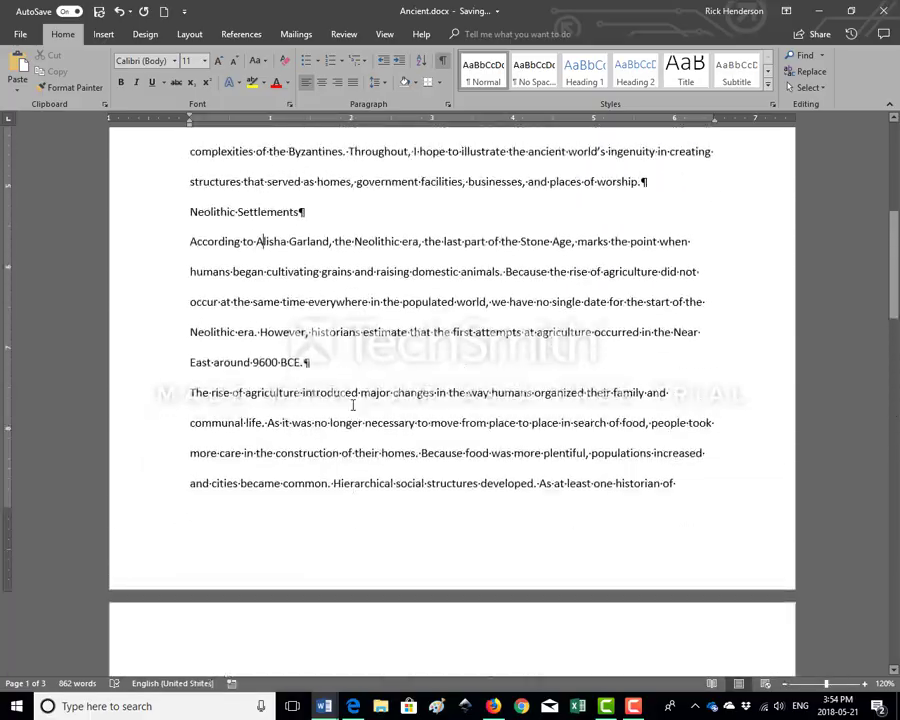
pyautogui.moveTo(191, 492); pyautogui.dragTo(306, 492)
pyautogui.click(311, 494)
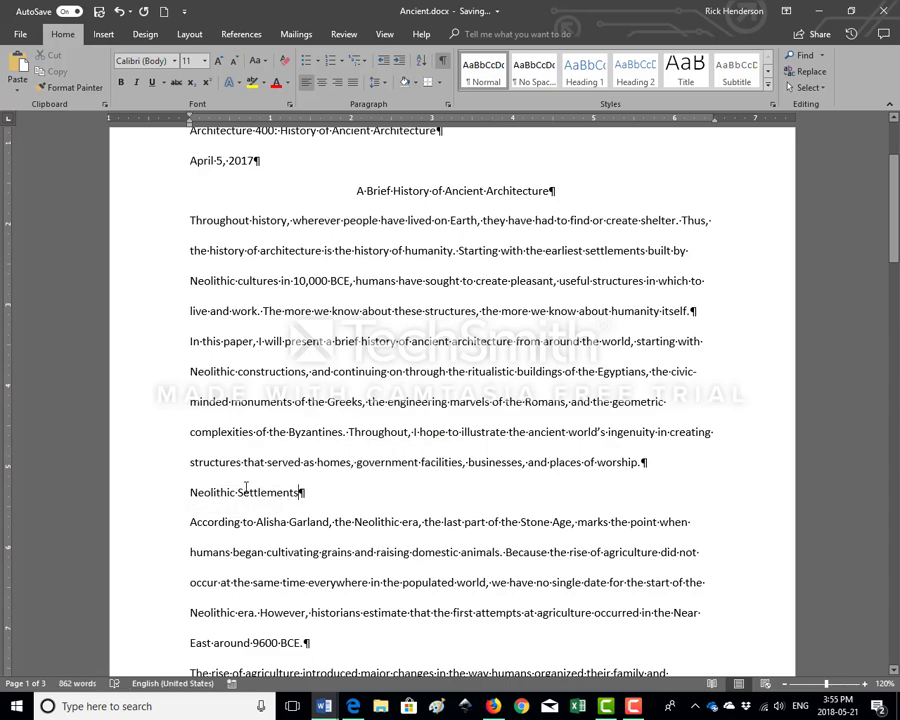
pyautogui.scroll(2, 356, 424)
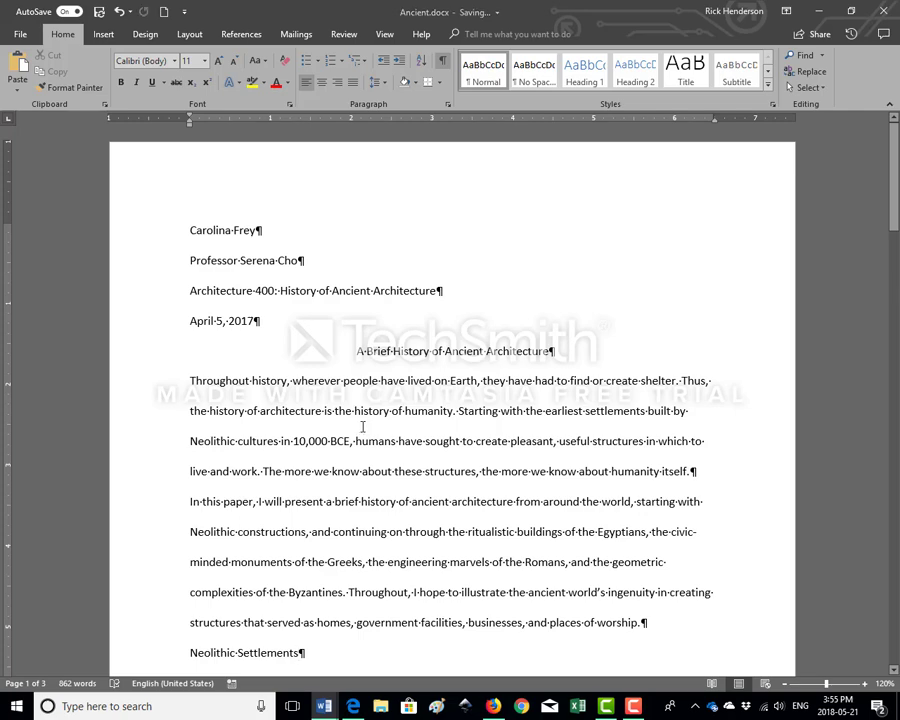
# Set the font size of the entire document to 12 points
pyautogui.hotkey('ctrl', 'a')
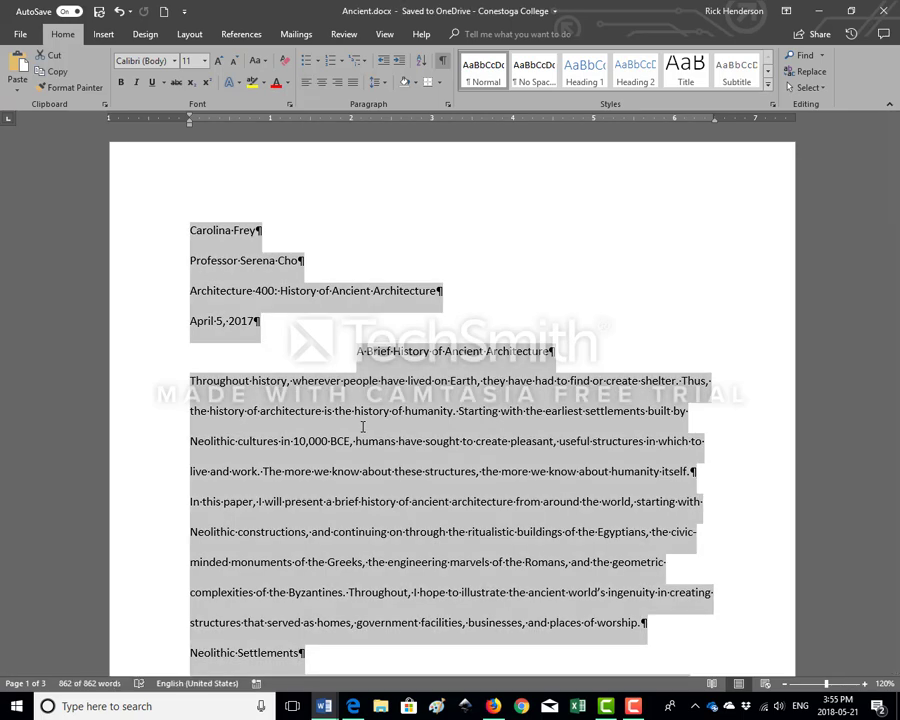
pyautogui.click(204, 61)
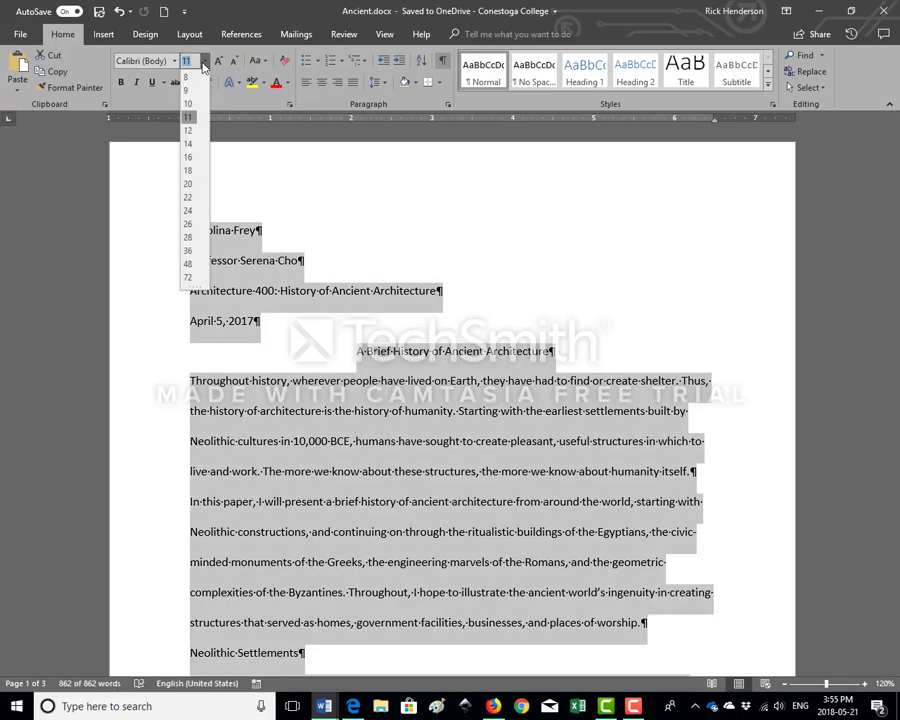
pyautogui.click(199, 130)
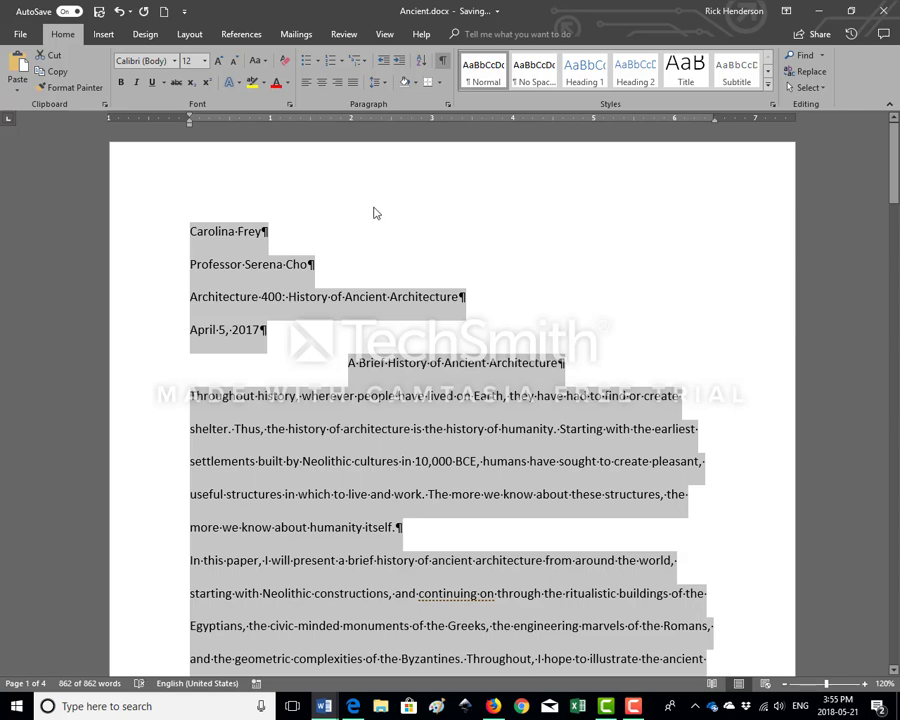
# Replace the author's name on the paper's first line with the new author's full name
pyautogui.click(192, 231)
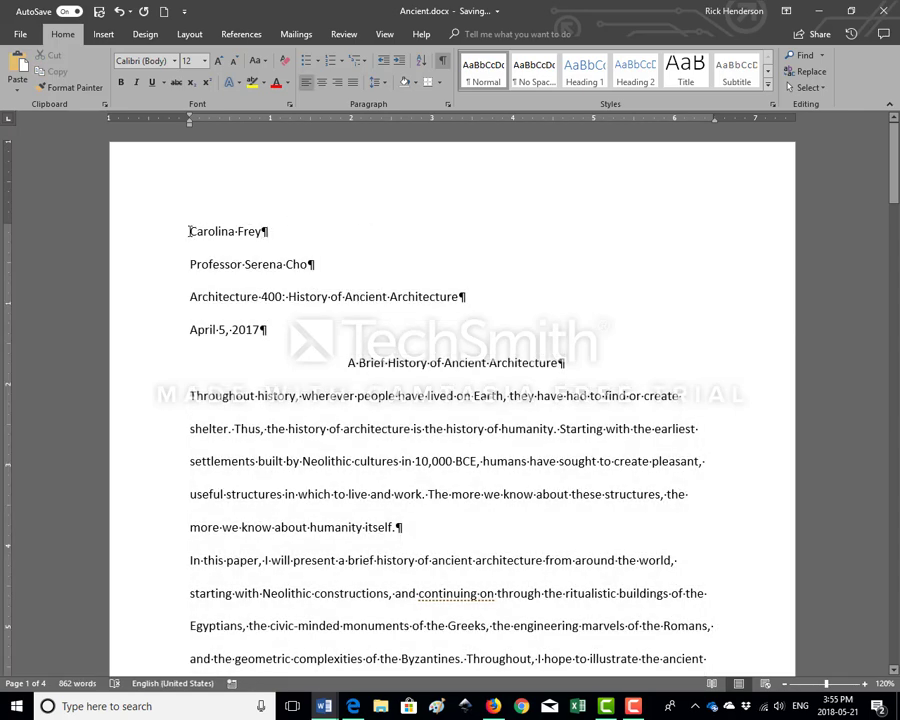
pyautogui.moveTo(190, 231); pyautogui.dragTo(260, 232)
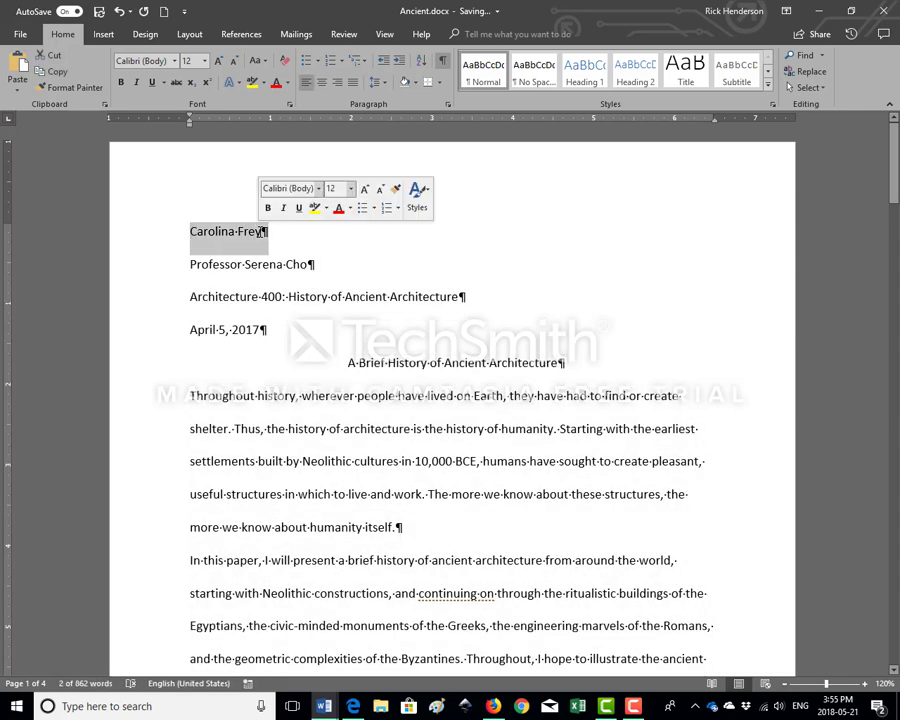
pyautogui.write('Rick Henderson')
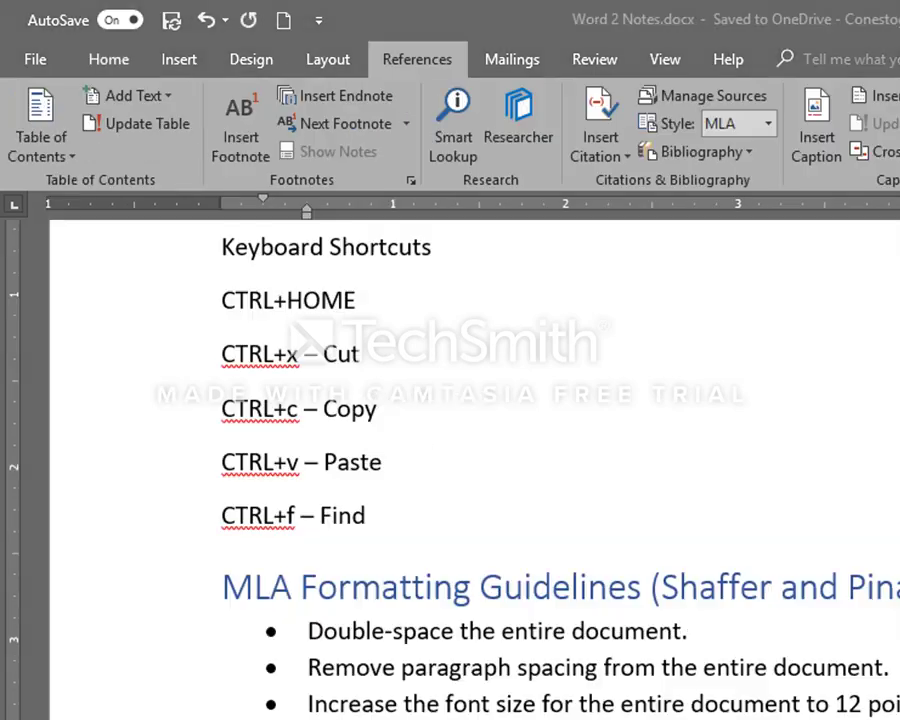
# Bring up the indentation.docx document and set the first paragraph's left indent to the 1-inch mark
pyautogui.hotkey('alt', 'Tab')
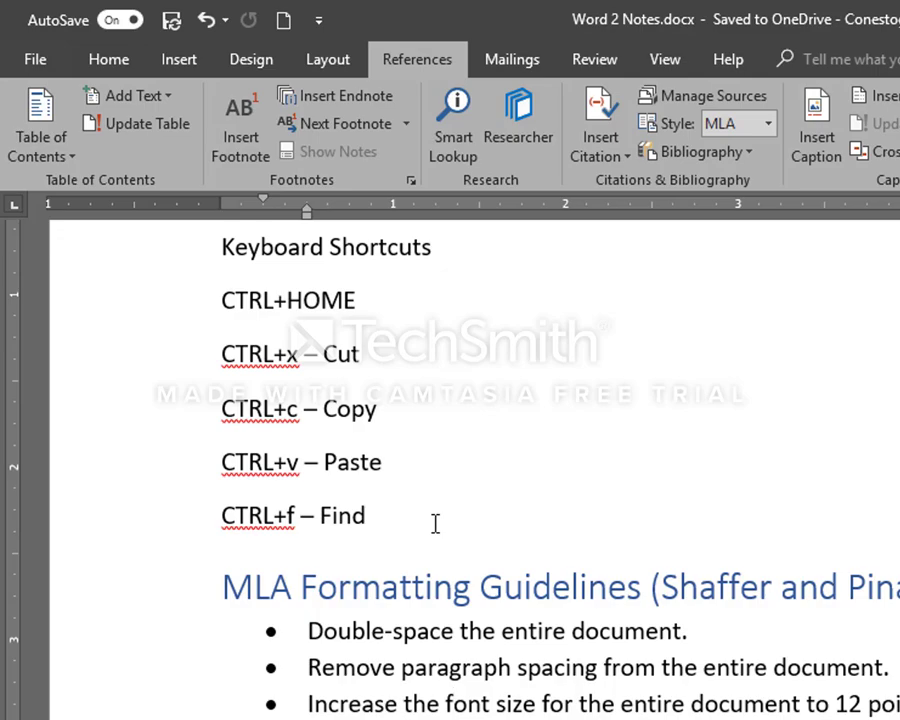
pyautogui.hotkey('ctrl', 'o')
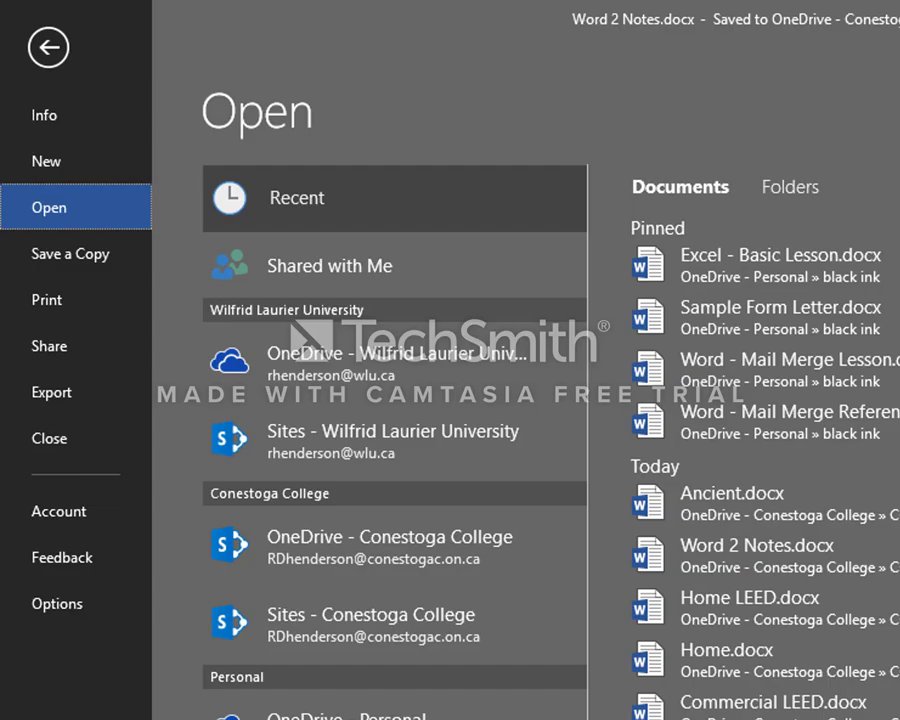
pyautogui.press('Escape')
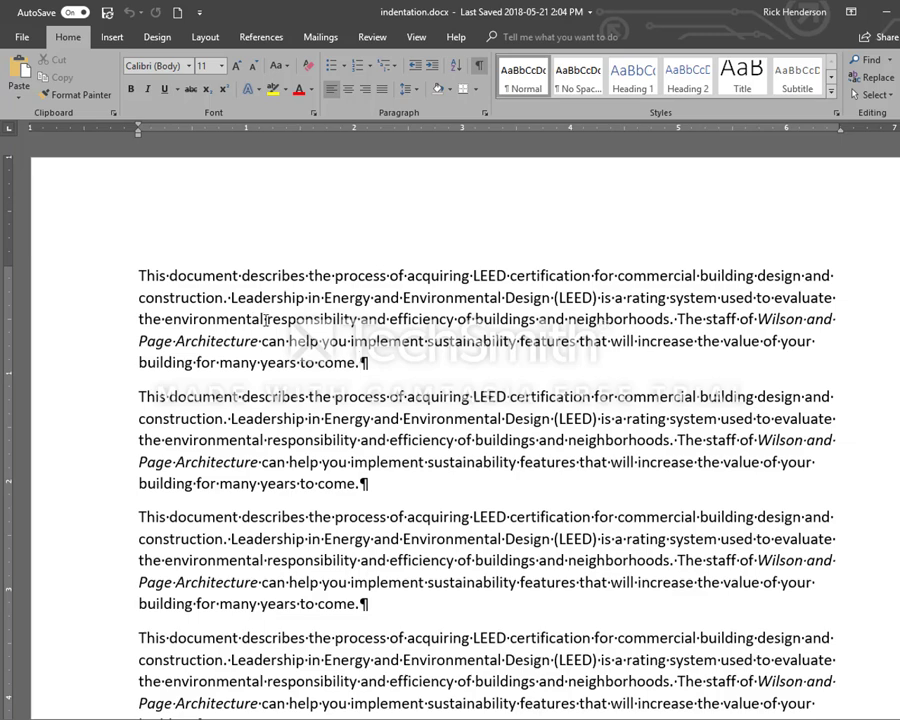
pyautogui.click(138, 276)
pyautogui.moveTo(138, 136)
pyautogui.mouseDown()
pyautogui.moveTo(259, 152)
pyautogui.moveTo(247, 152)
pyautogui.mouseUp()
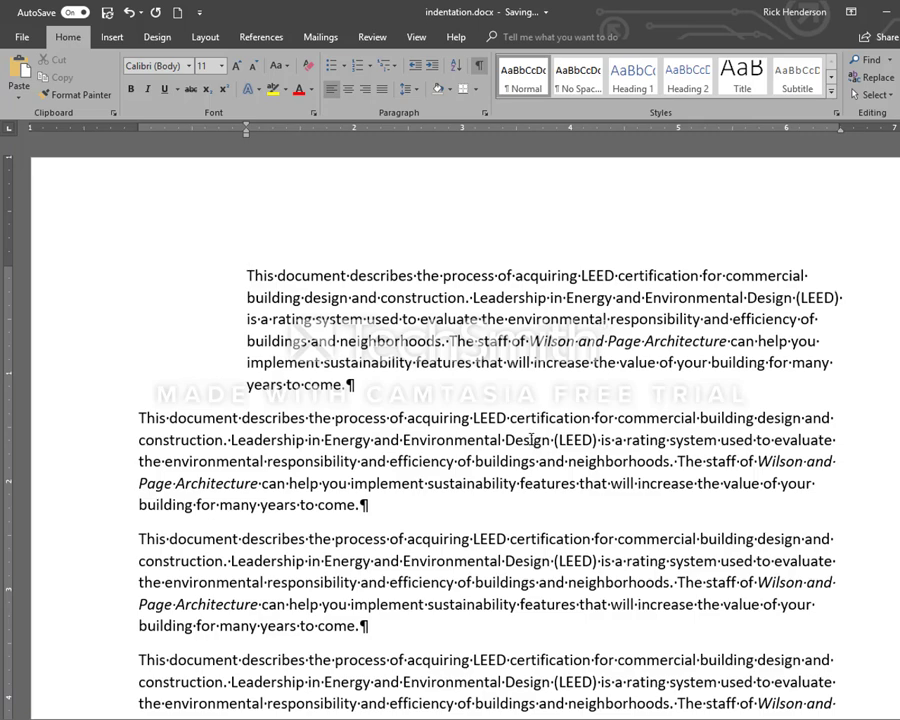
# Set the second paragraph's right indent to the 4.5-inch mark on the ruler
pyautogui.click(531, 436)
pyautogui.press('Up')
pyautogui.press('Up')
pyautogui.press('Up')
pyautogui.press('Up')
pyautogui.press('Down')
pyautogui.press('Down')
pyautogui.press('Down')
pyautogui.press('Down')
pyautogui.moveTo(838, 130)
pyautogui.mouseDown()
pyautogui.moveTo(713, 130)
pyautogui.moveTo(840, 130)
pyautogui.moveTo(792, 146)
pyautogui.moveTo(622, 153)
pyautogui.mouseUp()
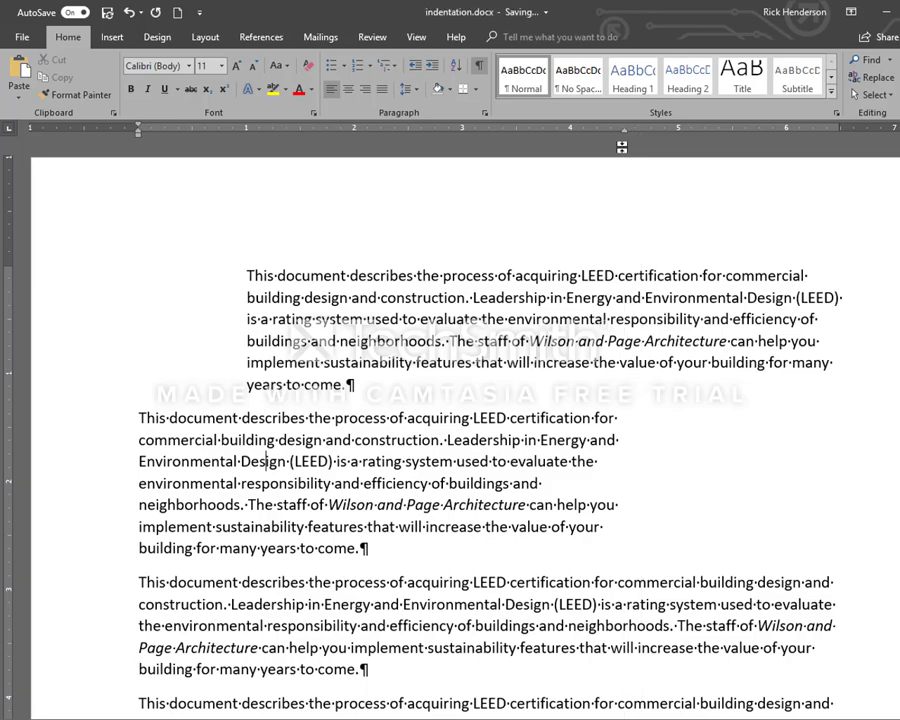
# Indent the third paragraph on both sides, with the left indent at 1 inch and the right indent at the 5.5-inch mark
pyautogui.scroll(-4, 620, 145)
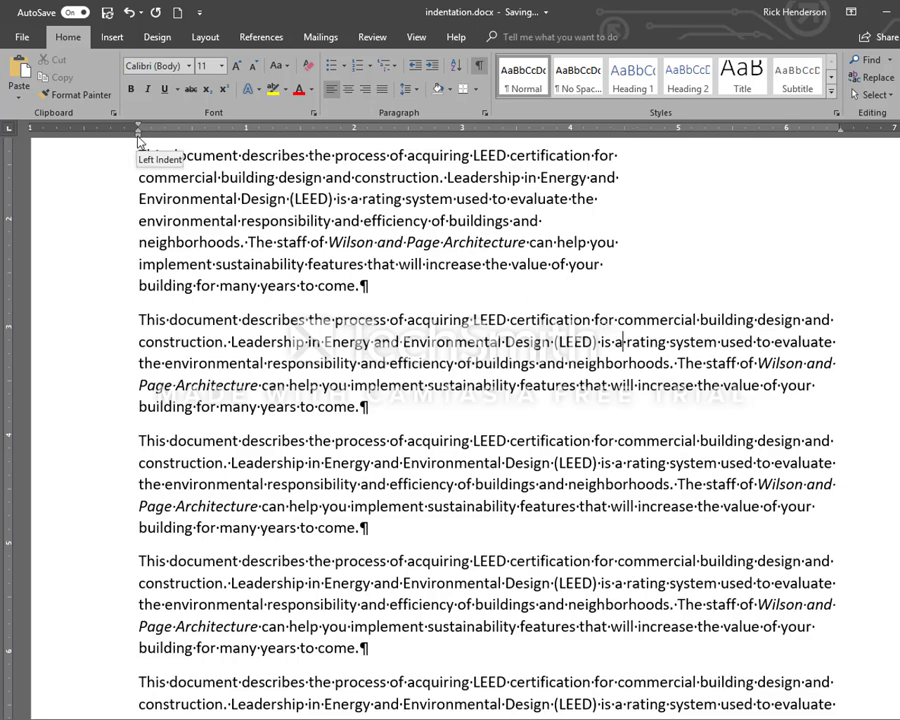
pyautogui.moveTo(139, 139); pyautogui.dragTo(247, 141)
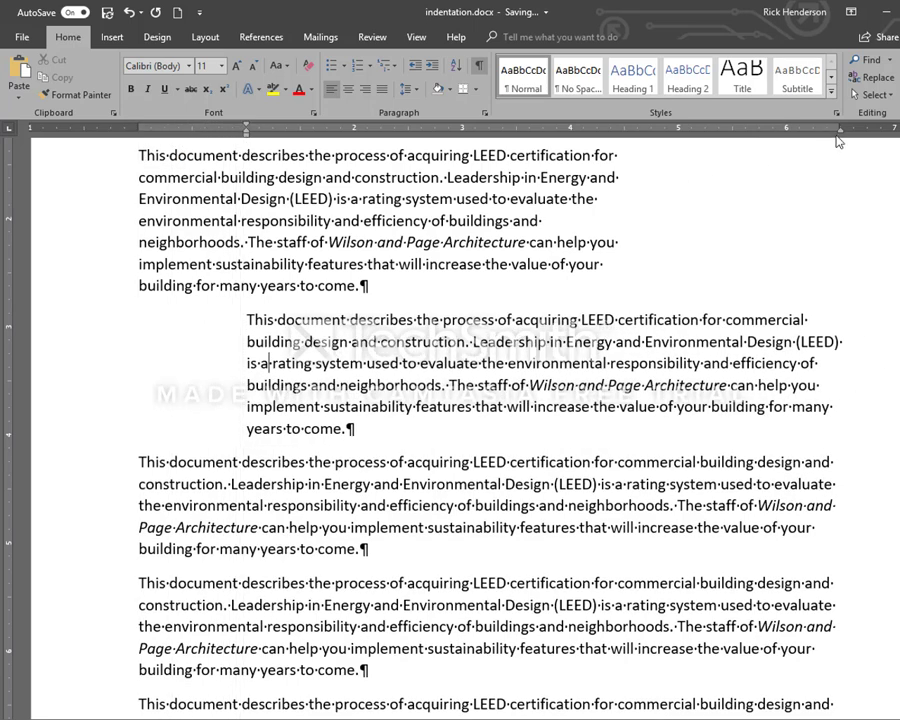
pyautogui.moveTo(840, 136); pyautogui.dragTo(734, 146)
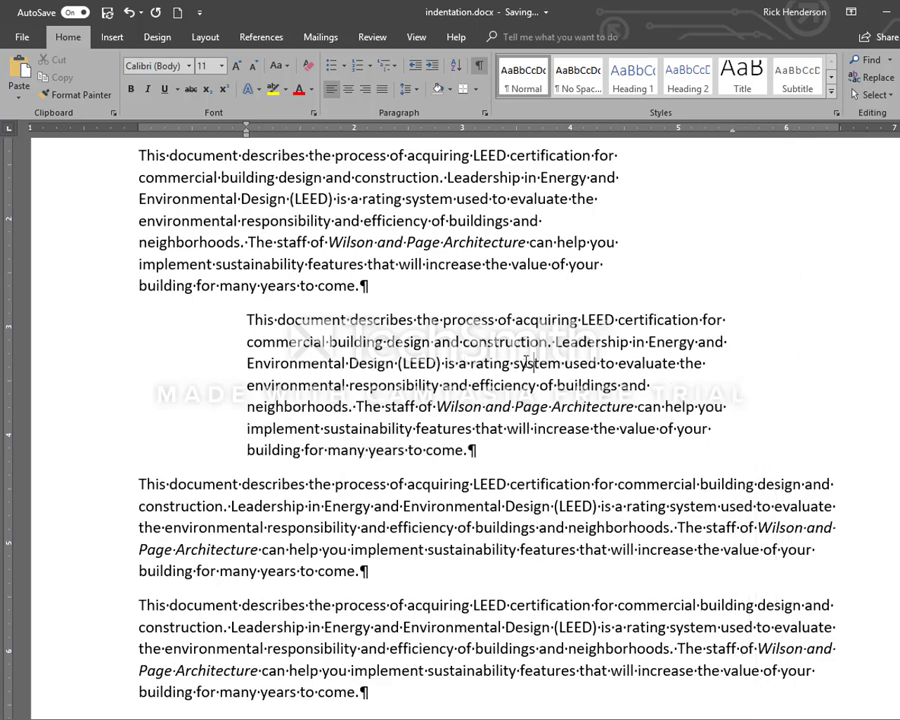
# Give the fourth paragraph a first-line indent of 0.5 inch
pyautogui.click(290, 549)
pyautogui.scroll(-2, 272, 474)
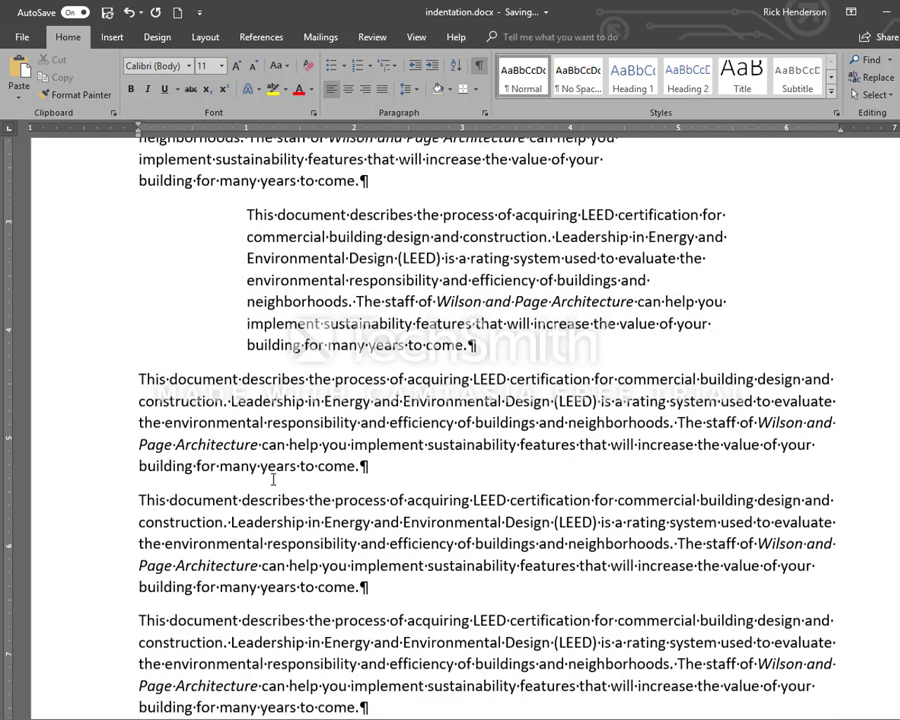
pyautogui.click(140, 380)
pyautogui.moveTo(138, 125); pyautogui.dragTo(194, 136)
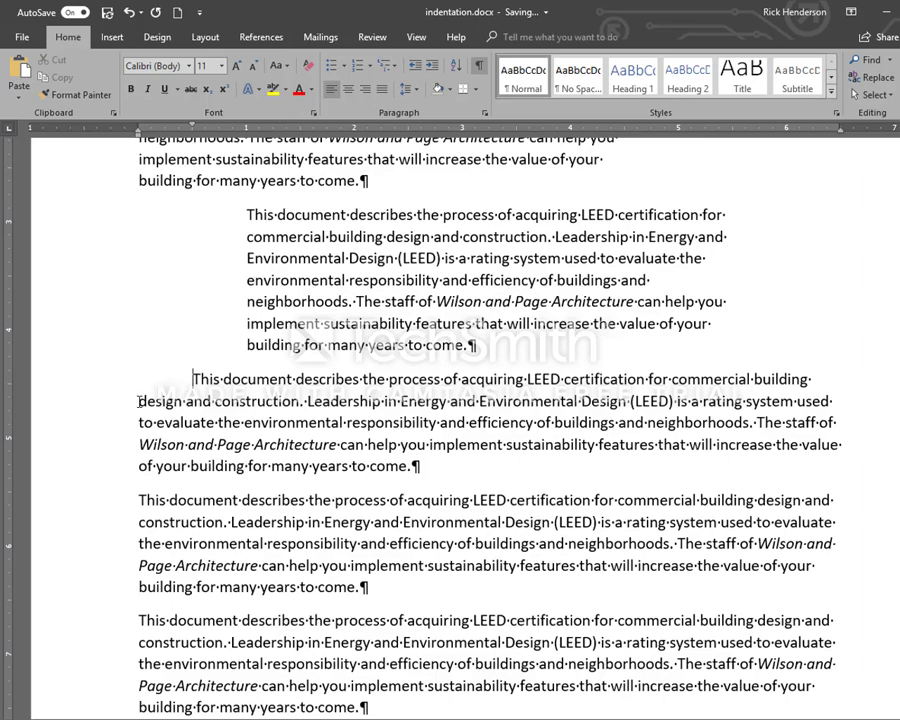
# Give the fifth paragraph a 0.5-inch hanging indent, keeping its first line at the left margin
pyautogui.scroll(2, 158, 429)
pyautogui.scroll(1, 145, 500)
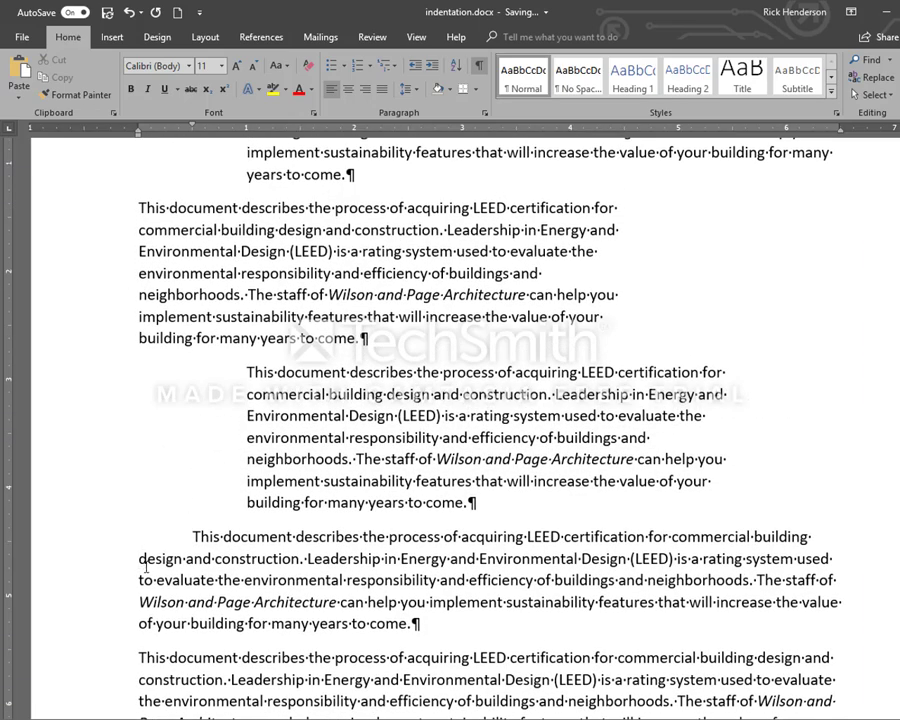
pyautogui.scroll(-2, 168, 510)
pyautogui.scroll(-3, 141, 343)
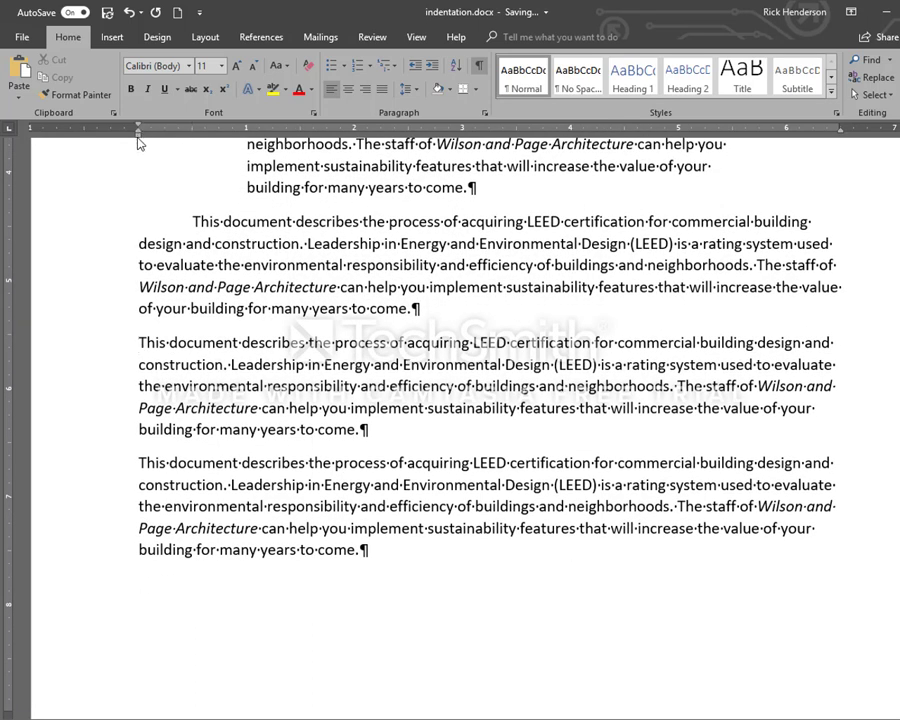
pyautogui.moveTo(139, 142); pyautogui.dragTo(194, 144)
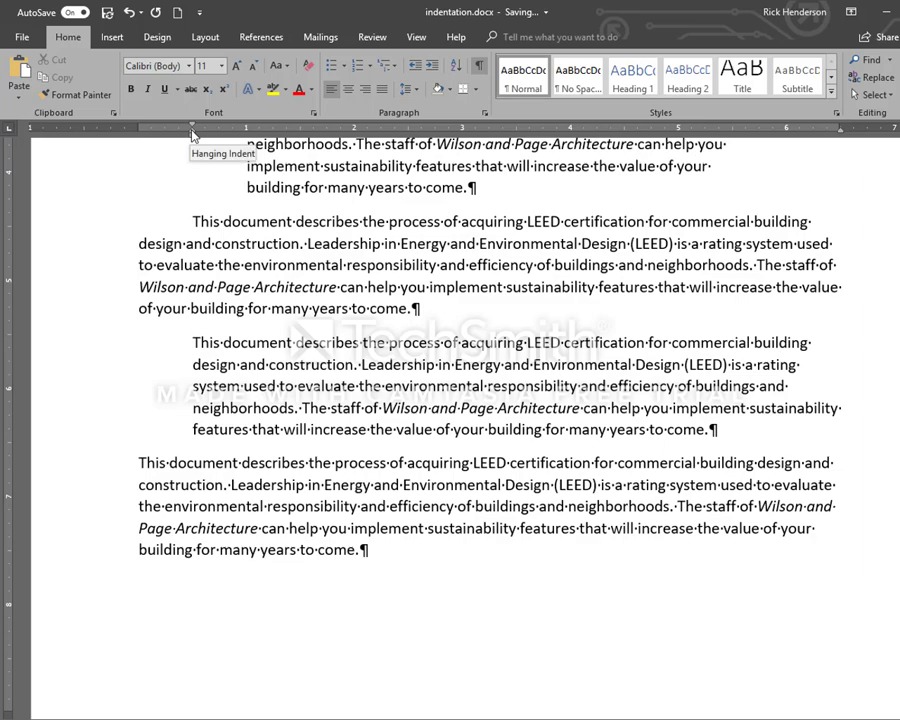
pyautogui.moveTo(193, 133)
pyautogui.mouseDown()
pyautogui.moveTo(140, 146)
pyautogui.moveTo(167, 135)
pyautogui.moveTo(217, 137)
pyautogui.moveTo(143, 137)
pyautogui.moveTo(171, 143)
pyautogui.moveTo(138, 134)
pyautogui.moveTo(184, 138)
pyautogui.mouseUp()
pyautogui.moveTo(198, 139)
pyautogui.mouseDown()
pyautogui.moveTo(214, 139)
pyautogui.moveTo(192, 133)
pyautogui.mouseUp()
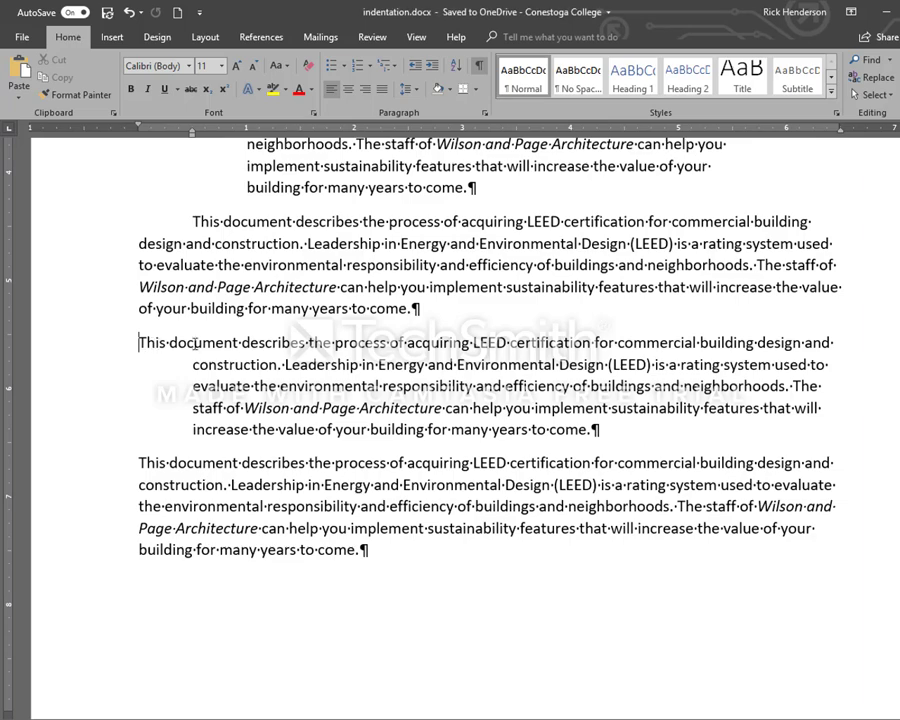
pyautogui.click(192, 364)
pyautogui.click(194, 423)
pyautogui.click(199, 385)
pyautogui.click(186, 363)
pyautogui.click(214, 403)
pyautogui.scroll(7, 213, 397)
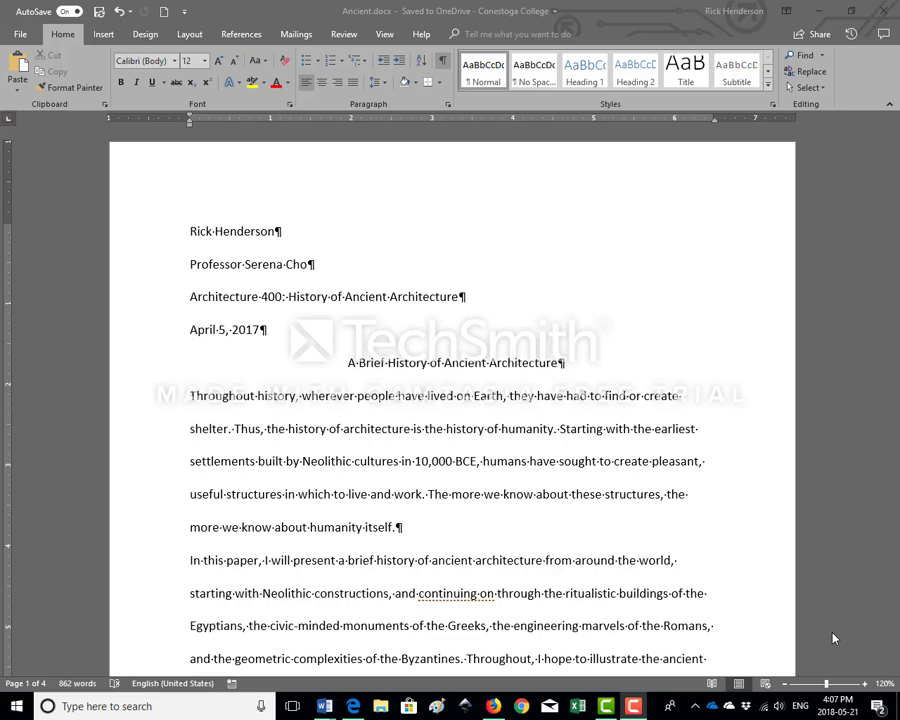
# In Ancient.docx, give the first two body paragraphs below the title a 0.5-inch first-line indent
pyautogui.click(193, 399)
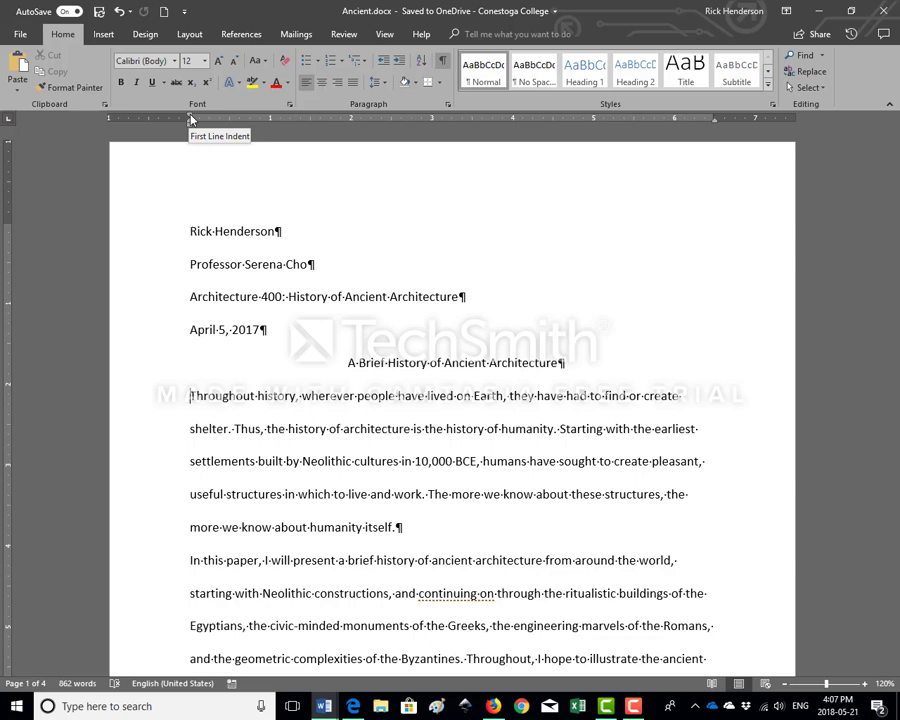
pyautogui.moveTo(191, 119); pyautogui.dragTo(231, 121)
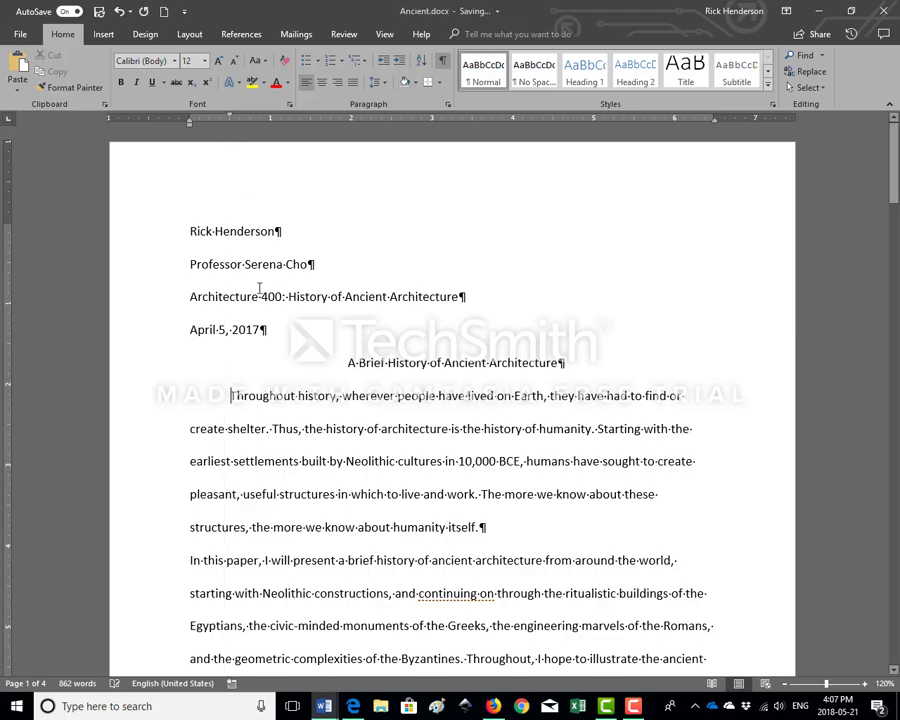
pyautogui.scroll(-5, 262, 292)
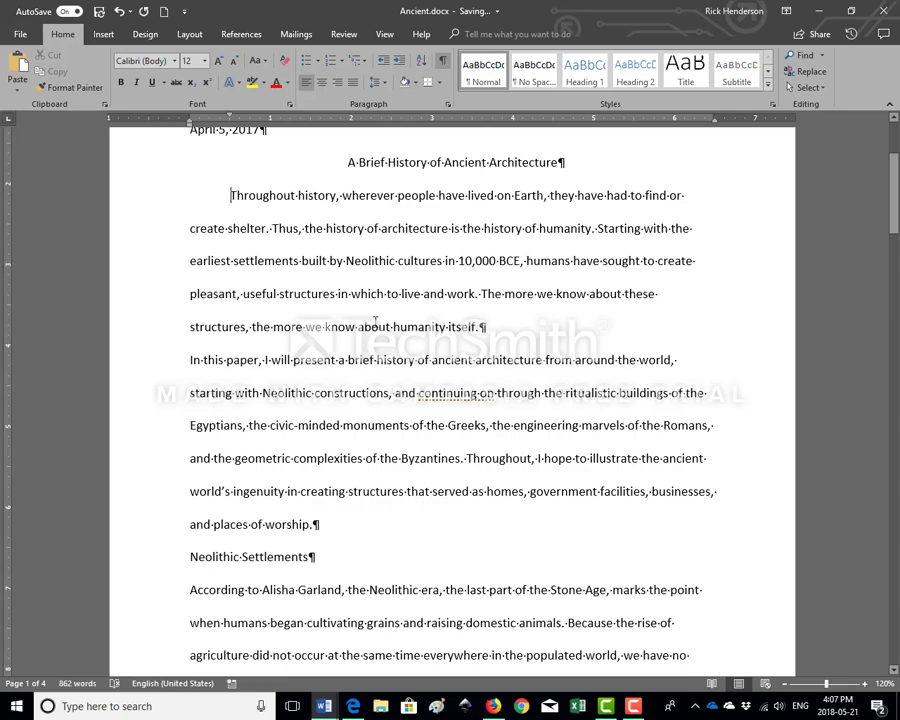
pyautogui.click(191, 360)
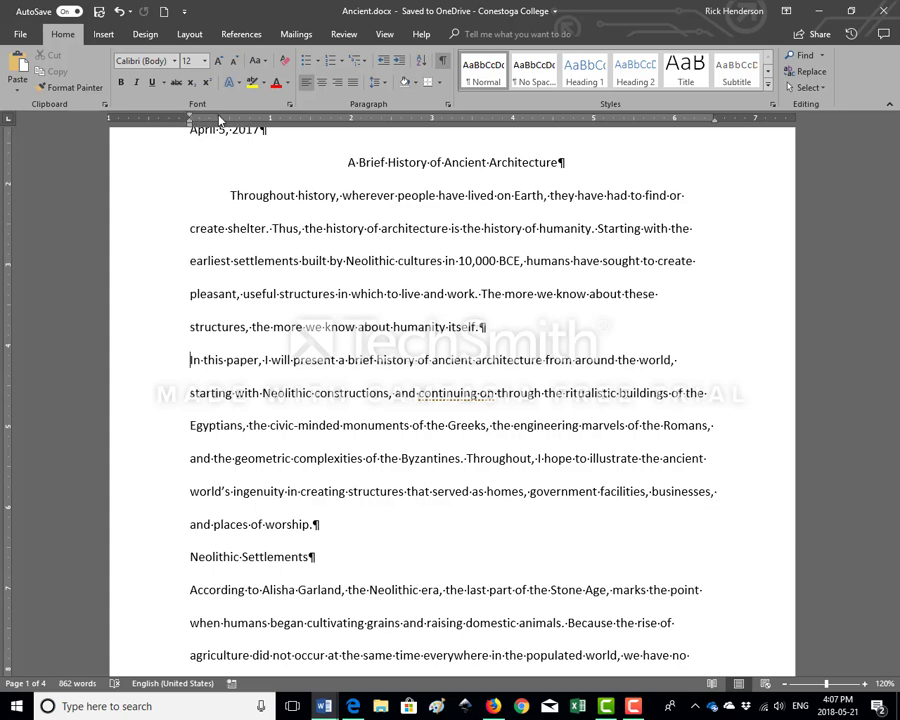
pyautogui.moveTo(190, 118); pyautogui.dragTo(231, 119)
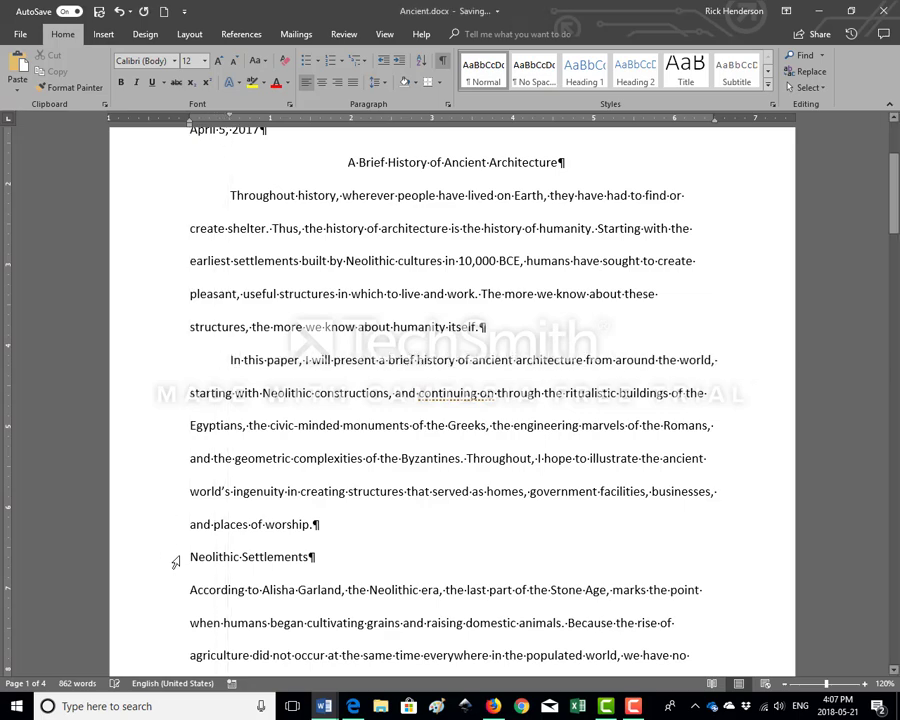
# Repeat the 0.5-inch first-line indent on the first paragraph under the Neolithic Settlements heading
pyautogui.scroll(-2, 170, 521)
pyautogui.scroll(-1, 170, 521)
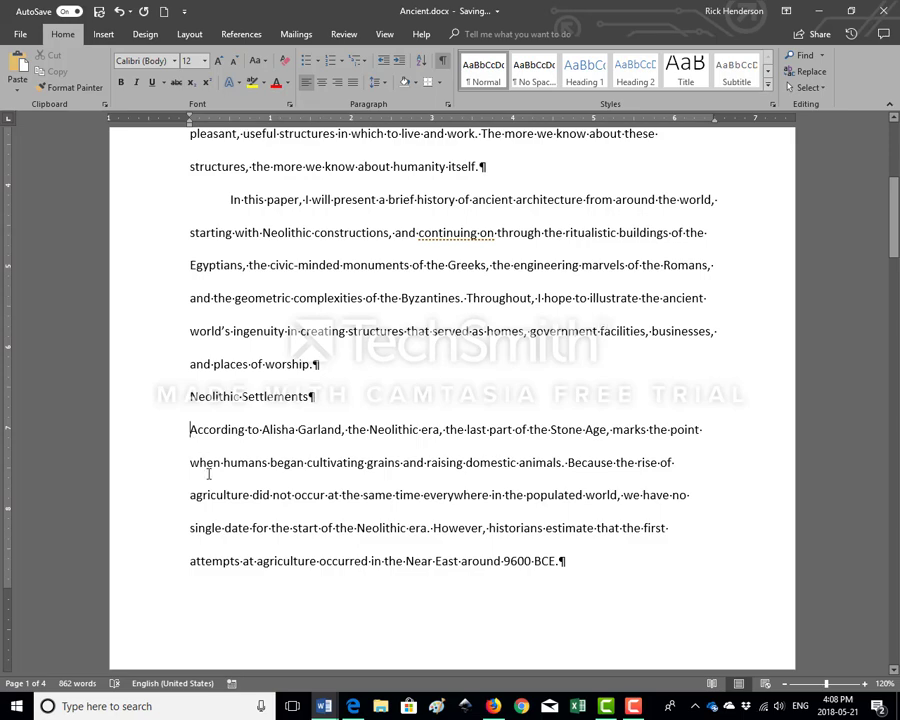
pyautogui.click(143, 13)
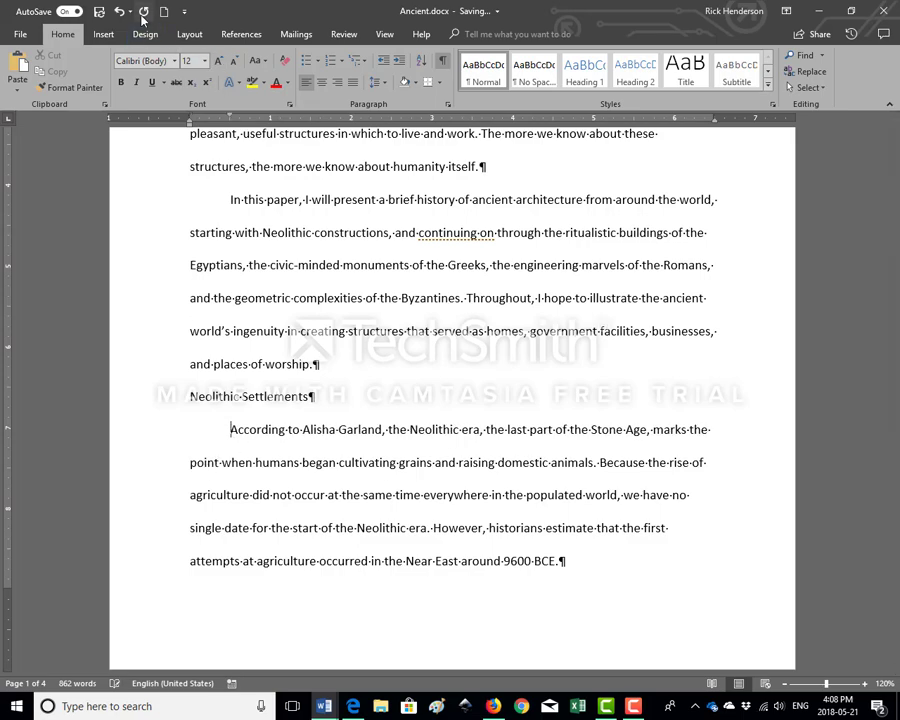
# Indent the first line of the paragraph starting "The rise of agriculture" by 0.5 inch
pyautogui.scroll(-10, 317, 370)
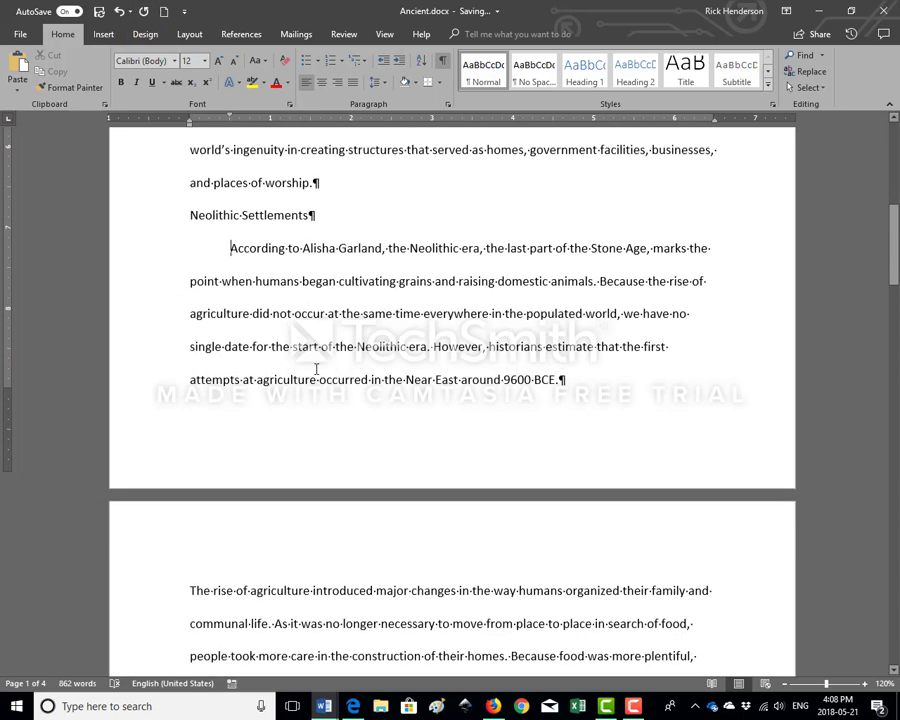
pyautogui.scroll(1, 317, 370)
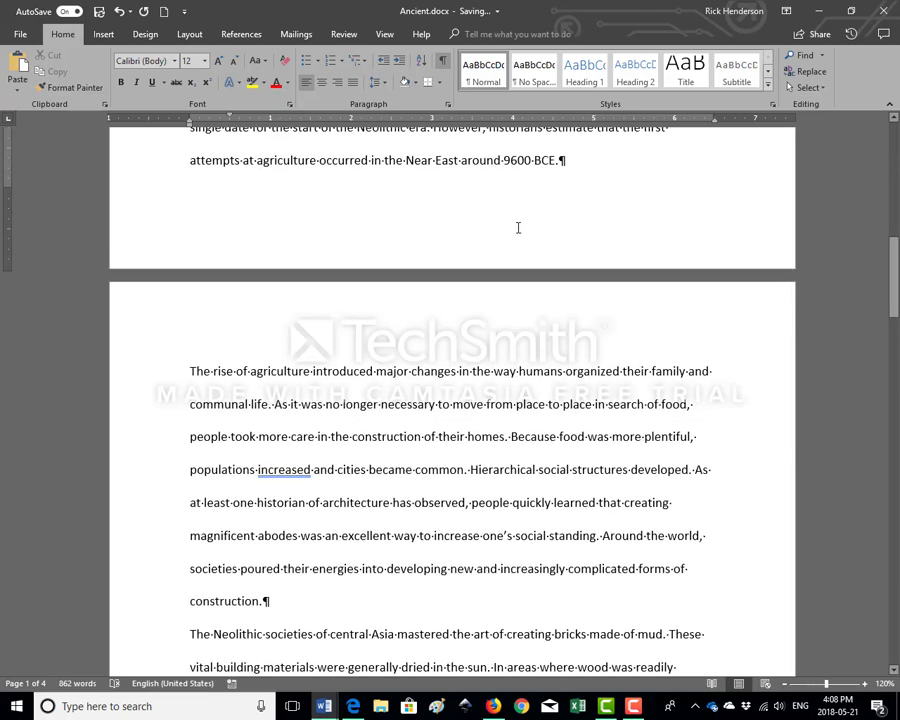
pyautogui.click(190, 370)
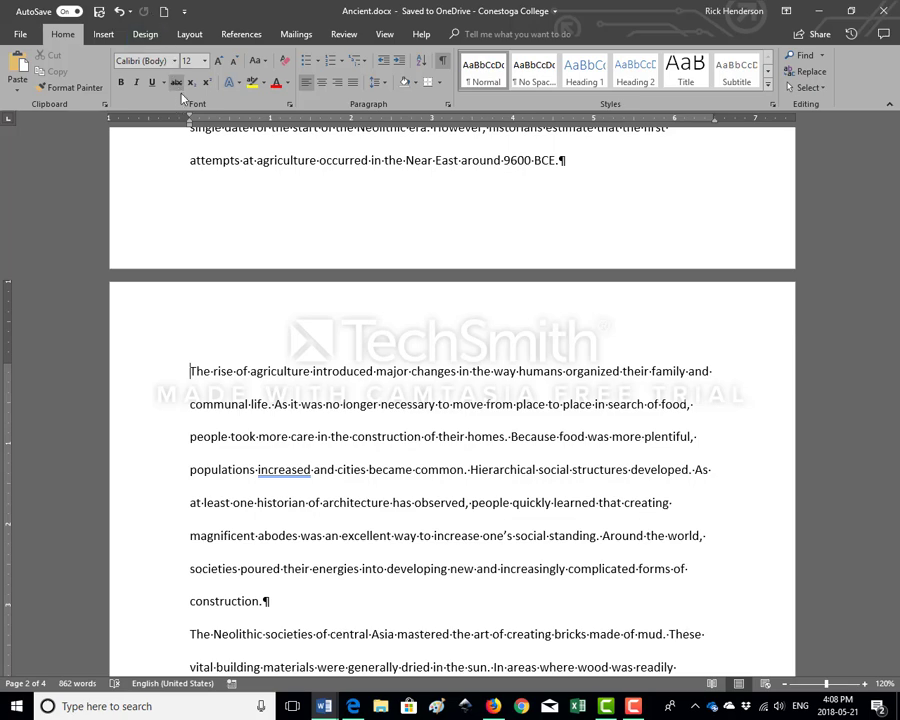
pyautogui.moveTo(190, 117); pyautogui.dragTo(232, 118)
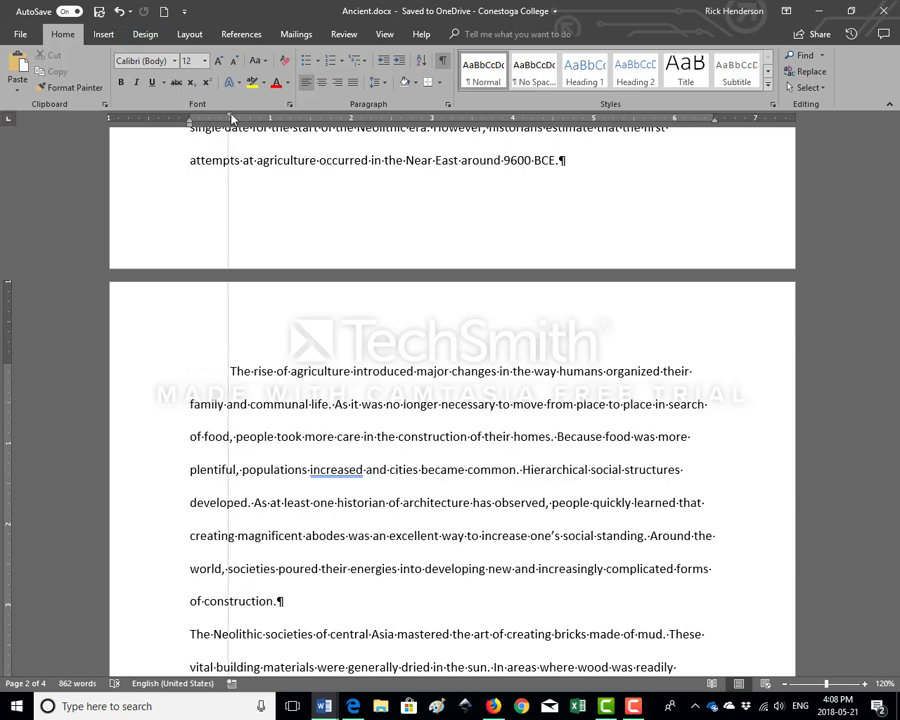
pyautogui.click(207, 369)
# Apply a 0.5-inch first-line indent to the last two Neolithic paragraphs, starting "The Neolithic societies" and "The most stunning examples"
pyautogui.scroll(-3, 240, 300)
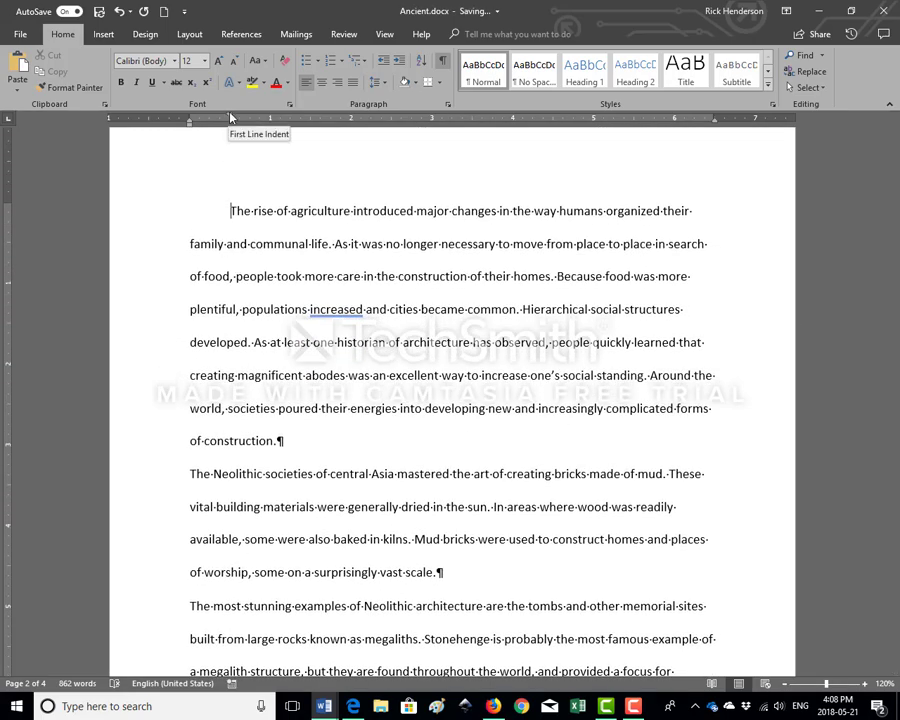
pyautogui.click(191, 473)
pyautogui.moveTo(188, 117); pyautogui.dragTo(231, 117)
pyautogui.scroll(-5, 257, 231)
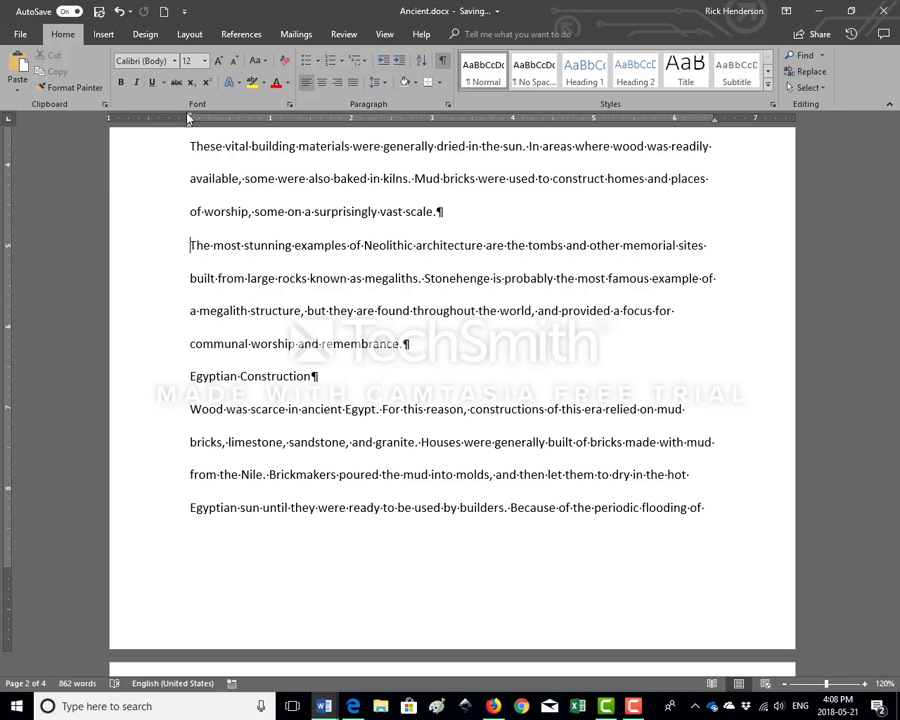
pyautogui.moveTo(196, 118); pyautogui.dragTo(229, 117)
# Apply a 0.5-inch first-line indent to both paragraphs under the Egyptian Construction heading
pyautogui.click(191, 409)
pyautogui.scroll(-5, 241, 262)
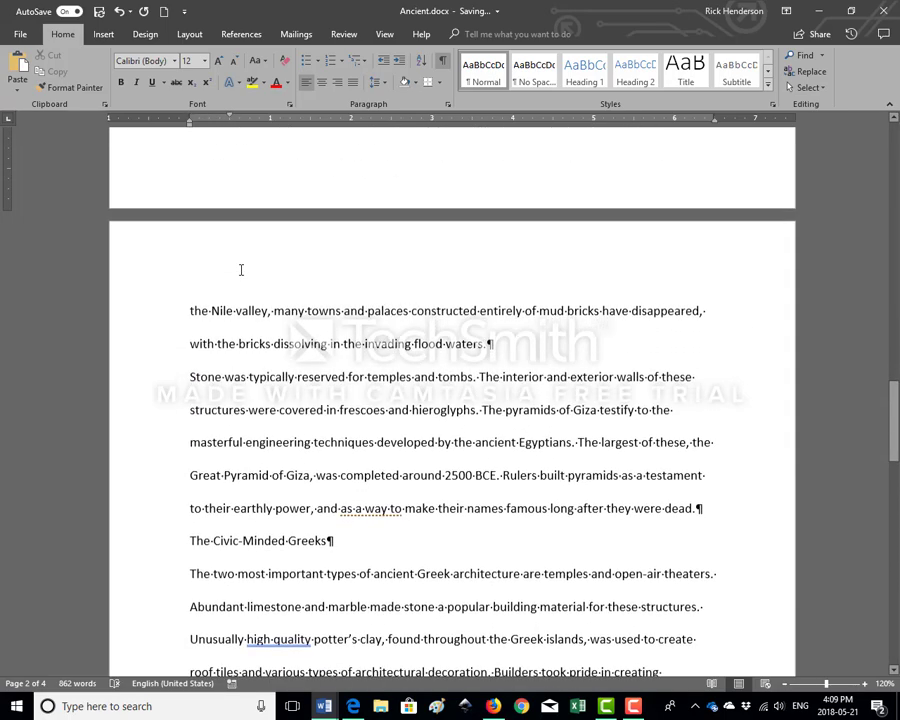
pyautogui.scroll(1, 239, 288)
pyautogui.click(192, 296)
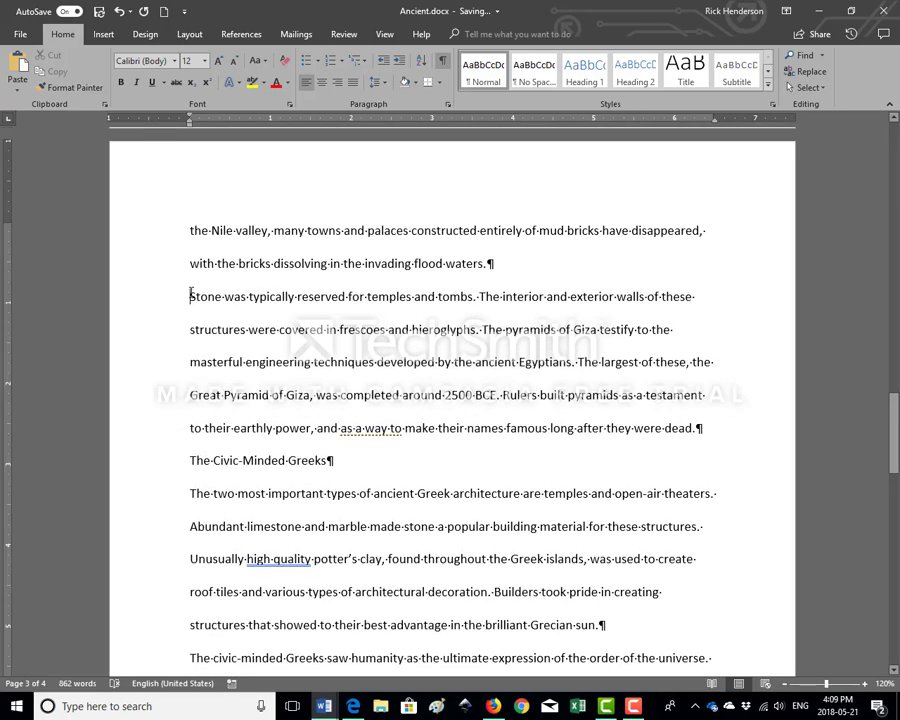
pyautogui.moveTo(191, 116); pyautogui.dragTo(229, 117)
# Indent by 0.5 inch the first lines of the Greek paragraphs starting "The two most important types" and "Ancient Greek architecture"
pyautogui.scroll(-2, 243, 237)
pyautogui.click(193, 331)
pyautogui.scroll(-2, 249, 244)
pyautogui.scroll(-2, 250, 244)
pyautogui.click(192, 336)
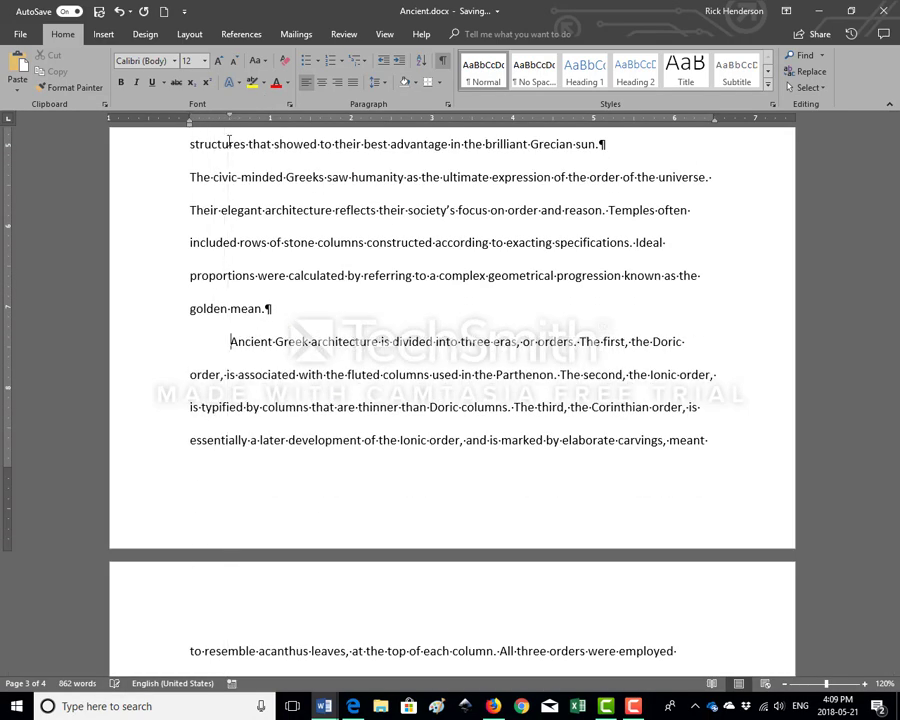
# Give the paragraph under the Roman Achievement heading a 0.5-inch first-line indent
pyautogui.scroll(-4, 194, 350)
pyautogui.click(192, 350)
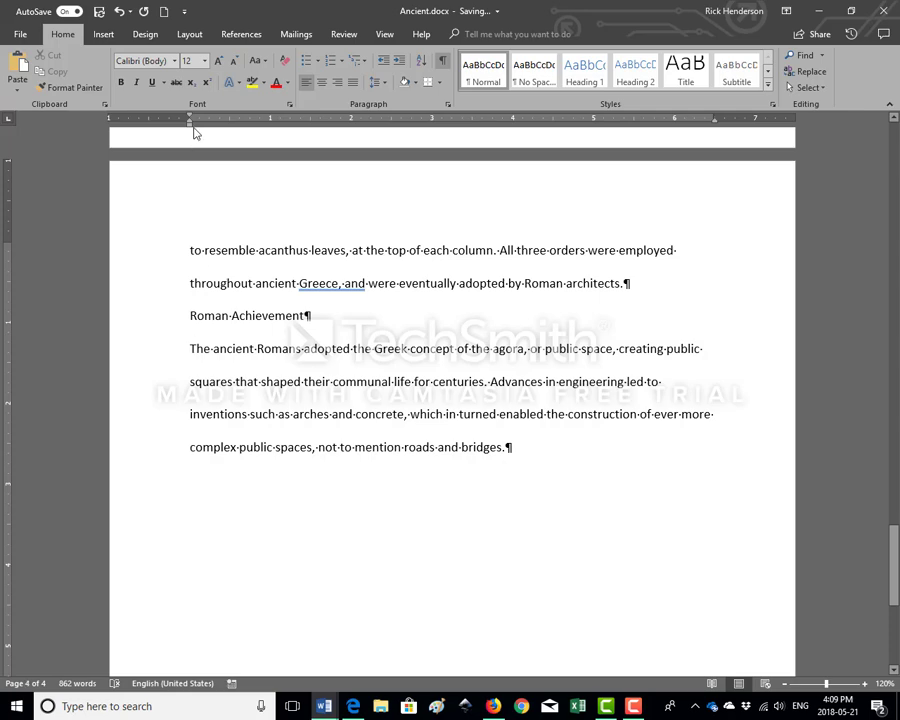
pyautogui.moveTo(191, 116); pyautogui.dragTo(231, 117)
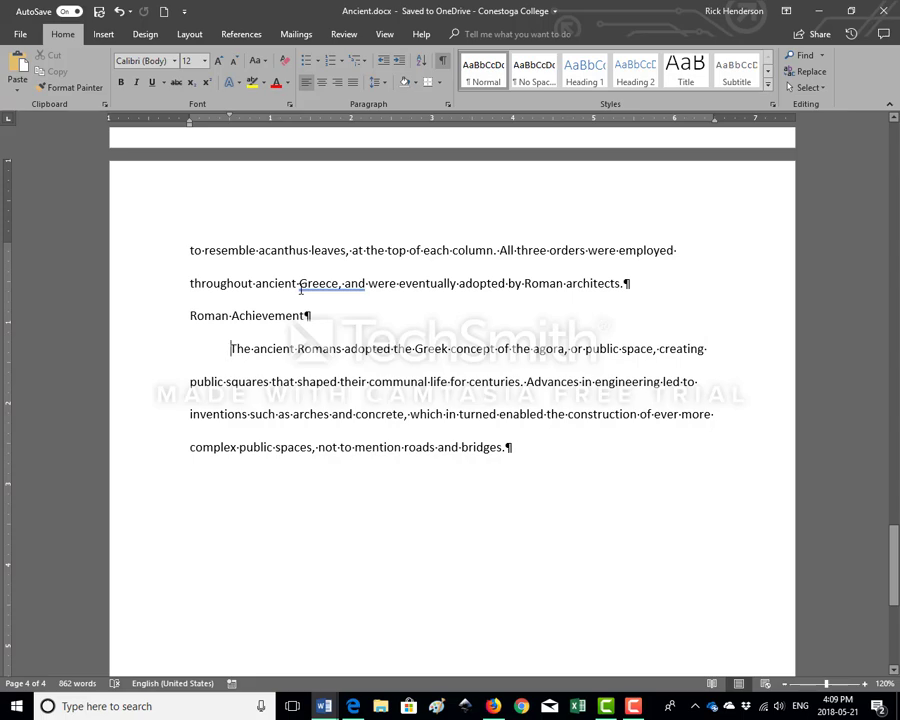
# Insert a Plain Number 3 page number at the top of the page and enter the author's surname before it
pyautogui.hotkey('ctrl', 'Home')
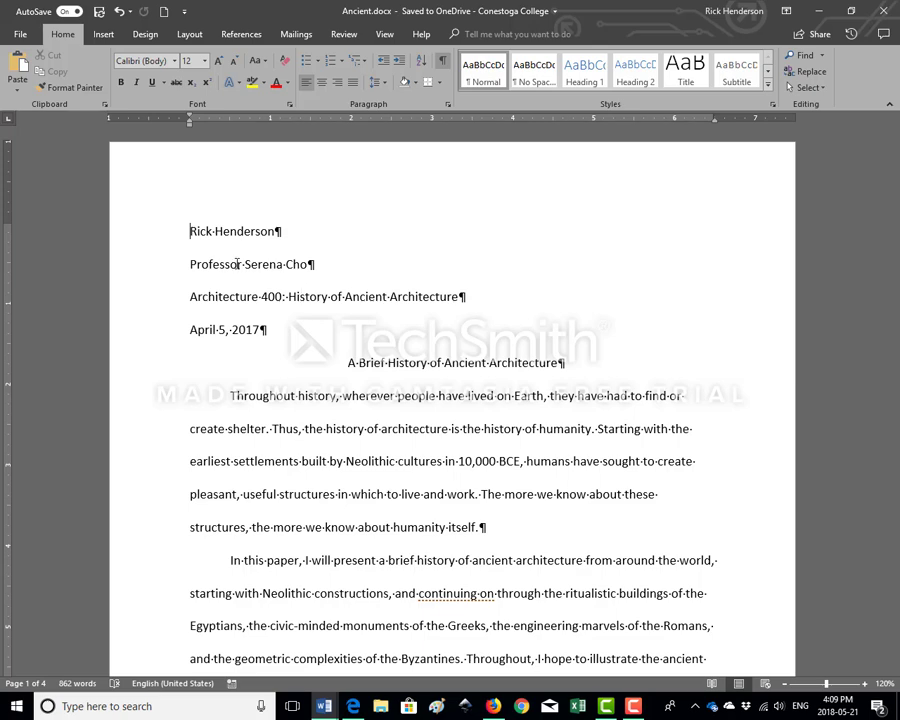
pyautogui.click(104, 36)
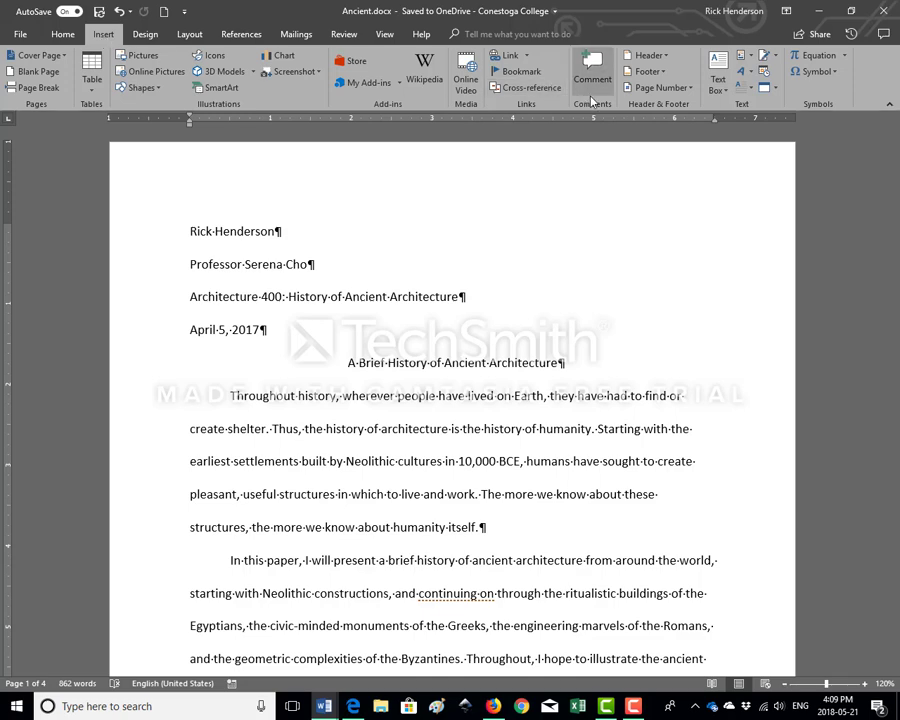
pyautogui.click(695, 91)
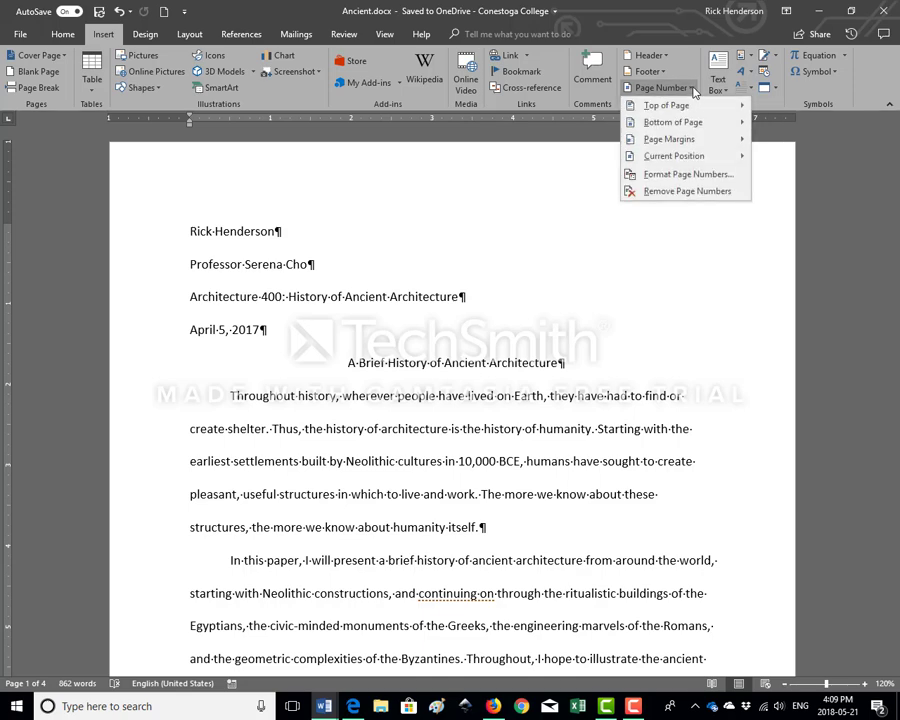
pyautogui.moveTo(700, 106)
pyautogui.moveTo(697, 108)
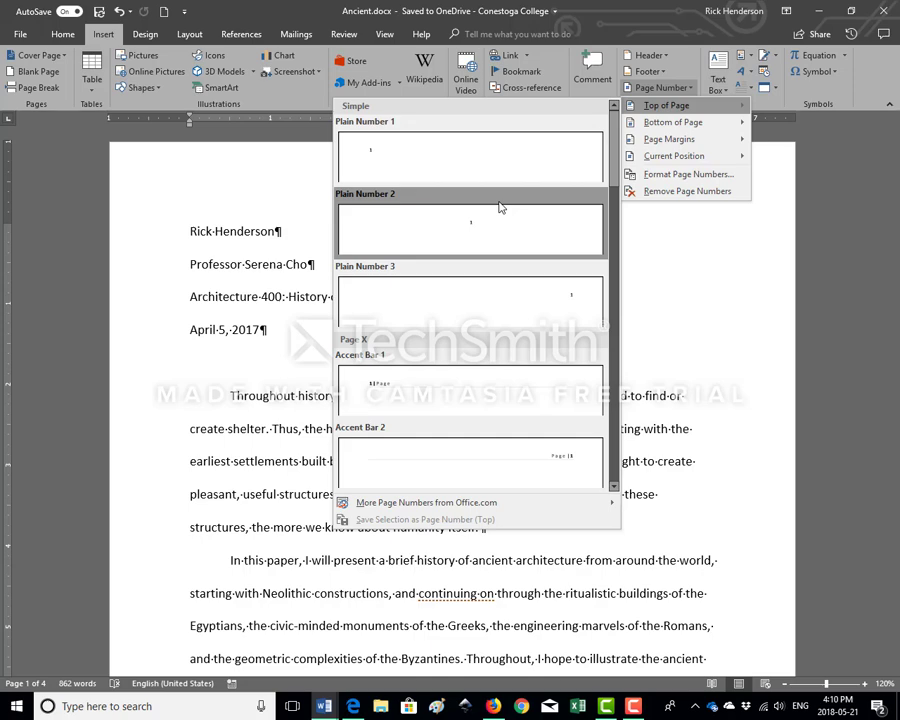
pyautogui.click(504, 299)
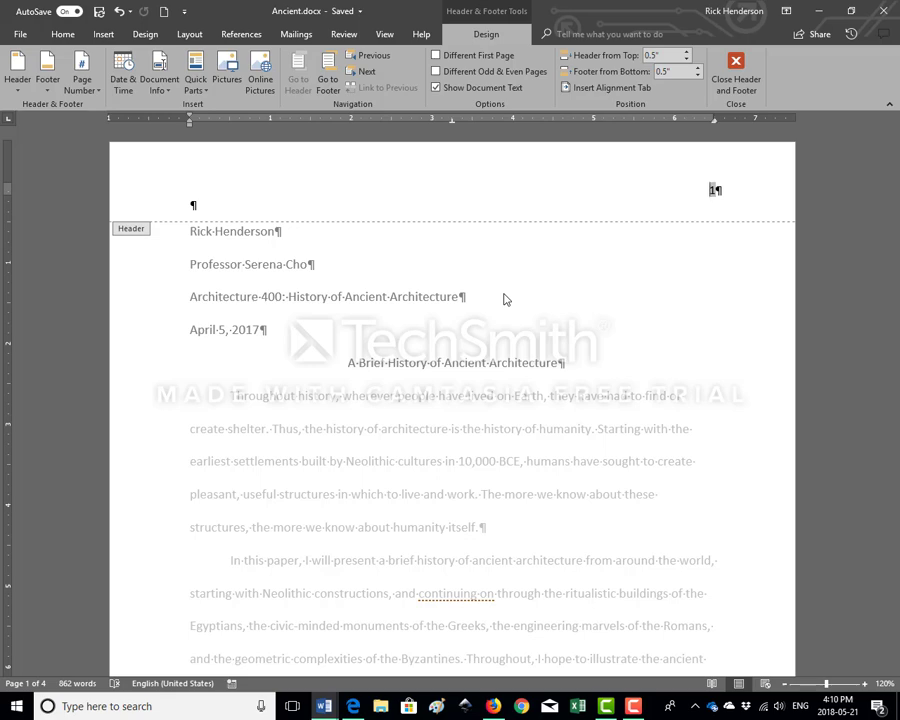
pyautogui.write('Henderson')
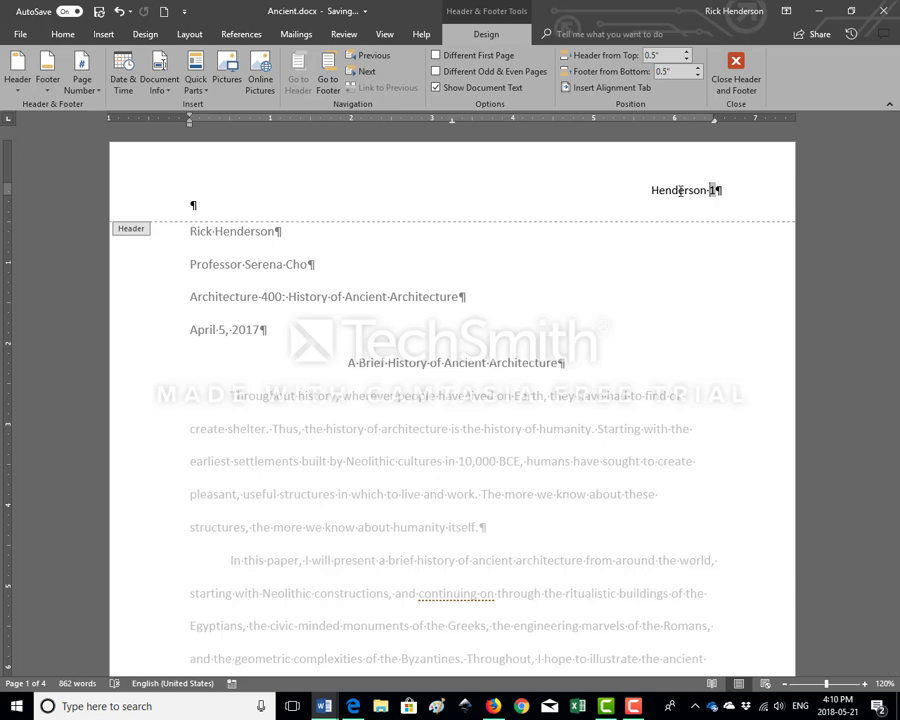
# Set the font size of the surname and page number in the header to 12
pyautogui.moveTo(650, 190); pyautogui.dragTo(716, 188)
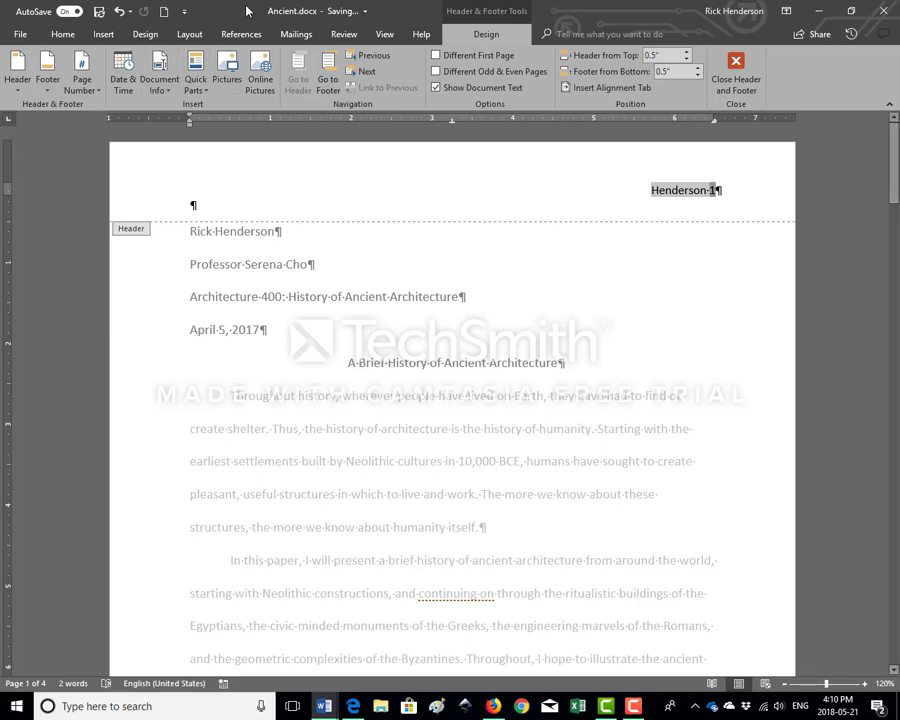
pyautogui.rightClick(697, 190)
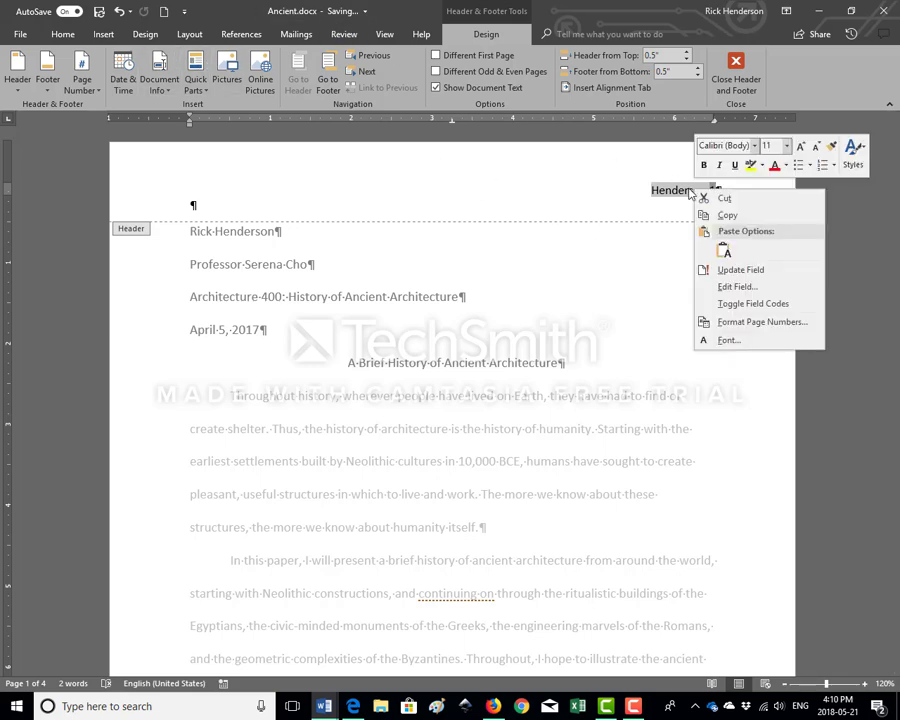
pyautogui.click(786, 146)
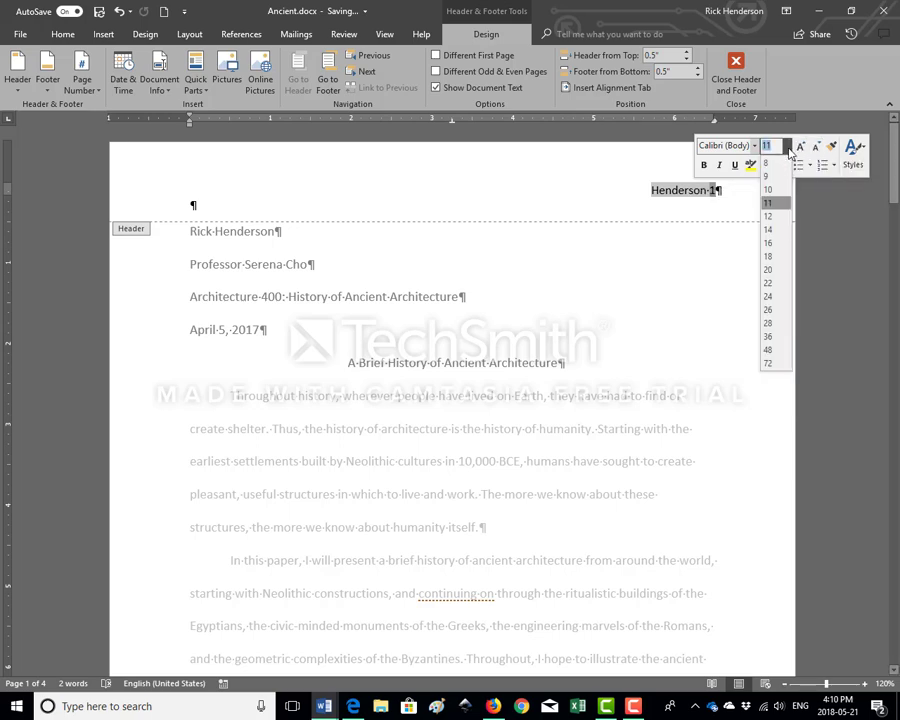
pyautogui.click(771, 215)
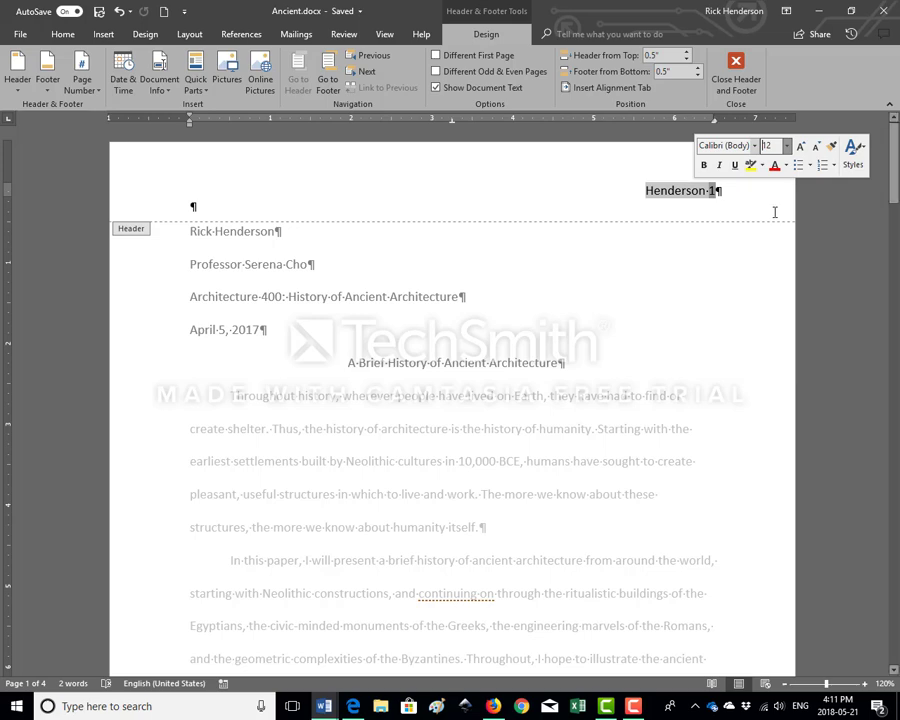
pyautogui.click(713, 197)
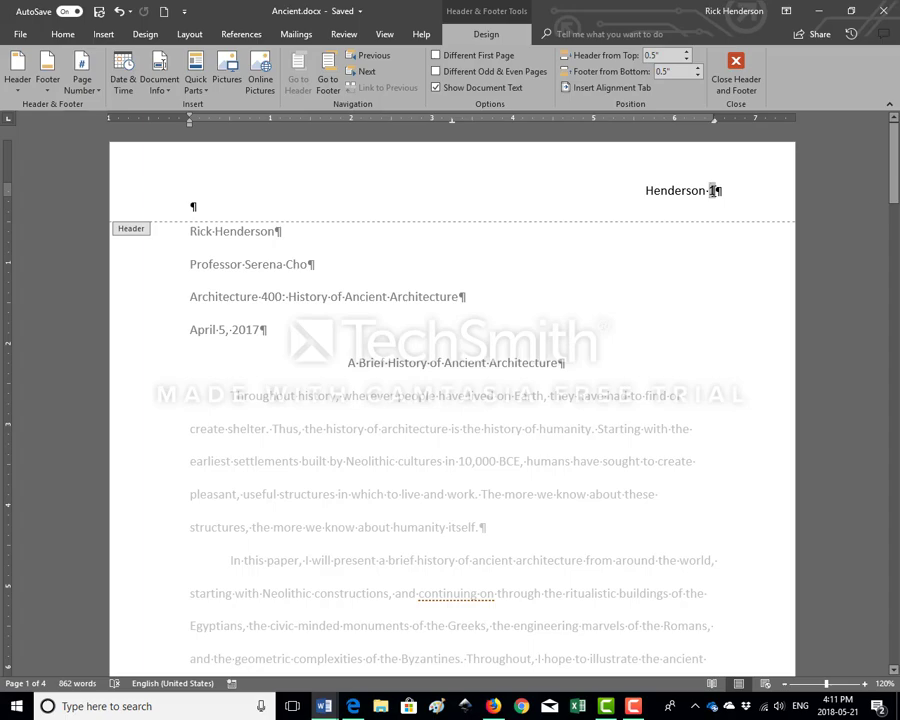
# Review the headers on the following pages, then enable a different first page and close the header
pyautogui.scroll(-5, 700, 195)
pyautogui.scroll(-10, 699, 198)
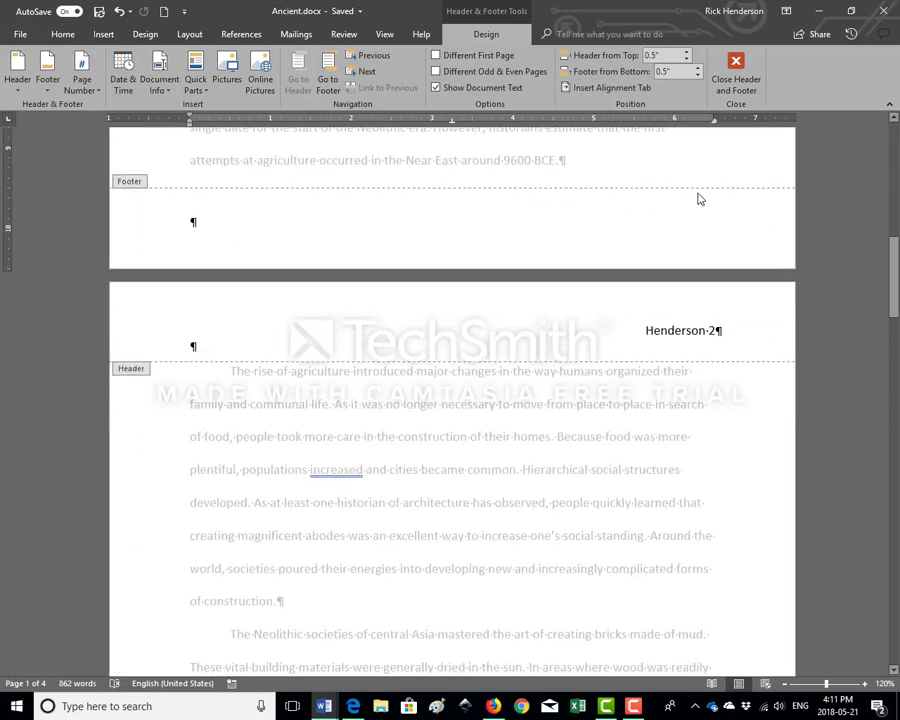
pyautogui.scroll(-8, 699, 198)
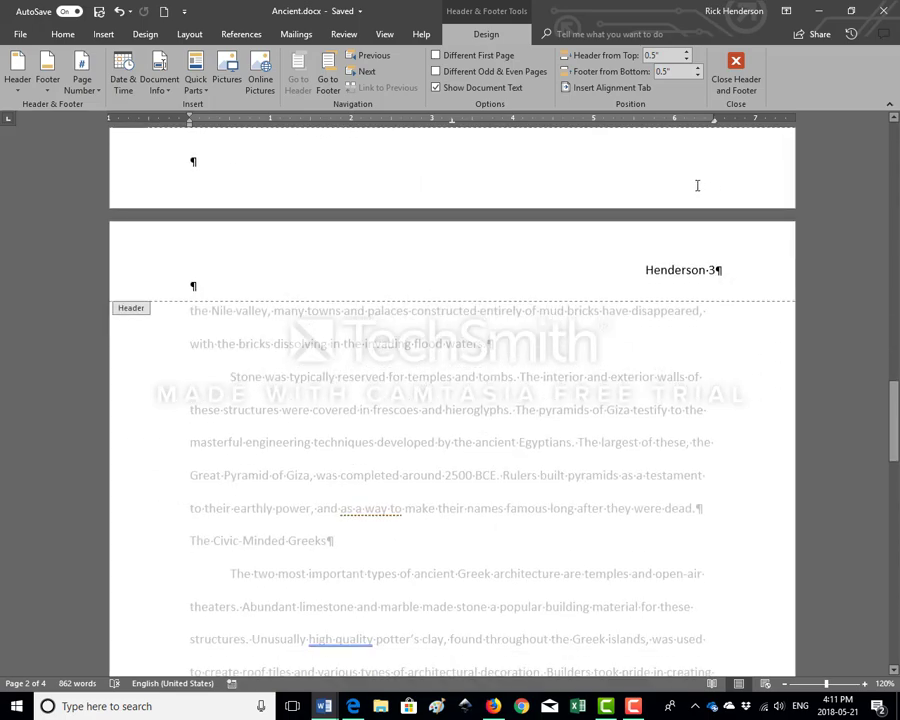
pyautogui.hotkey('ctrl', 'Home')
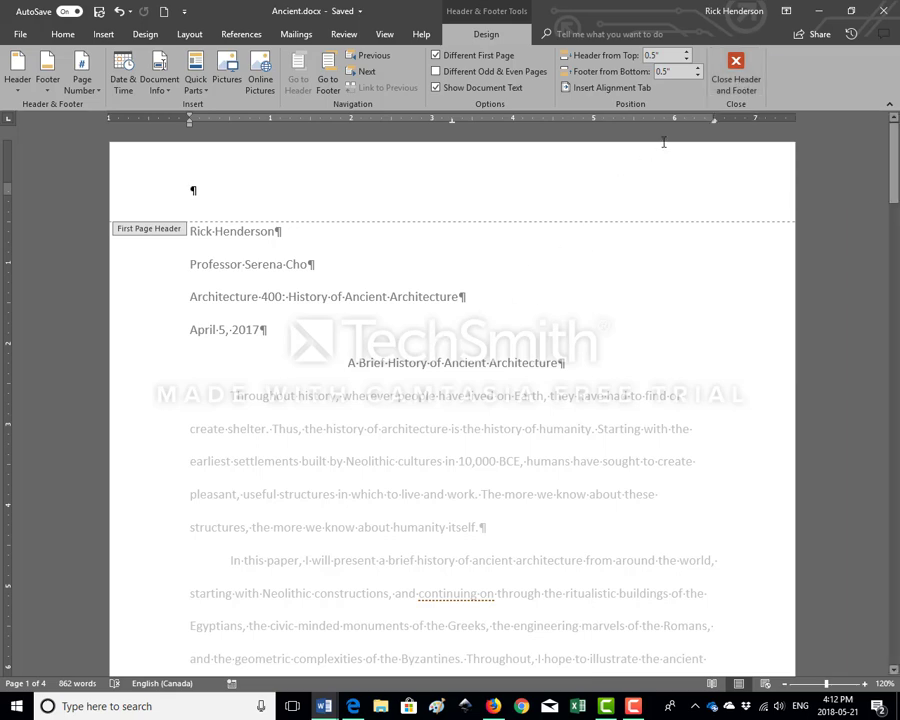
pyautogui.click(737, 80)
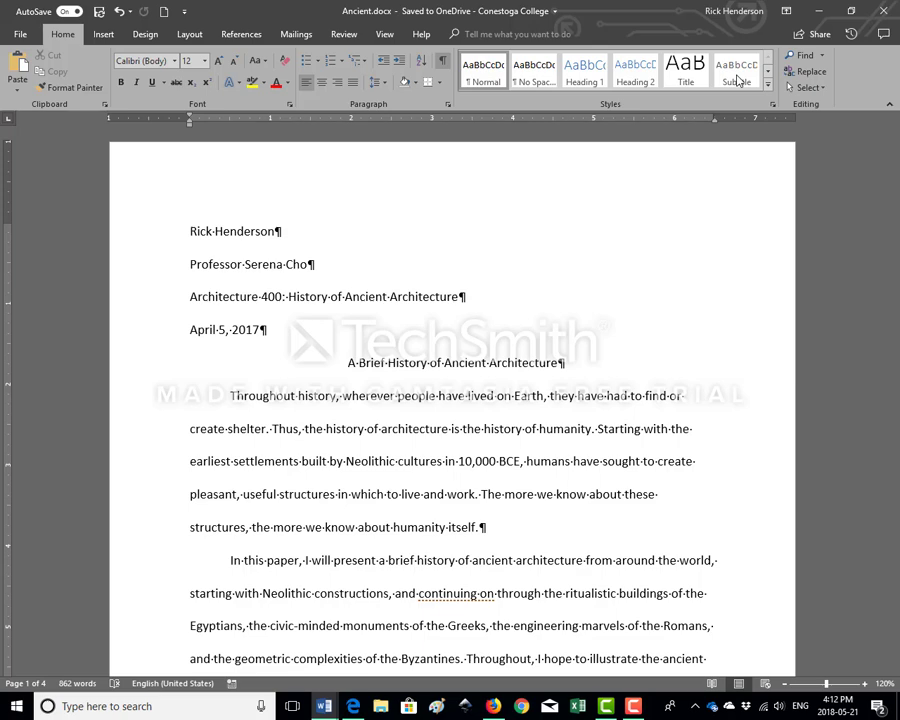
# Set the document's citation and bibliography style to MLA
pyautogui.click(240, 34)
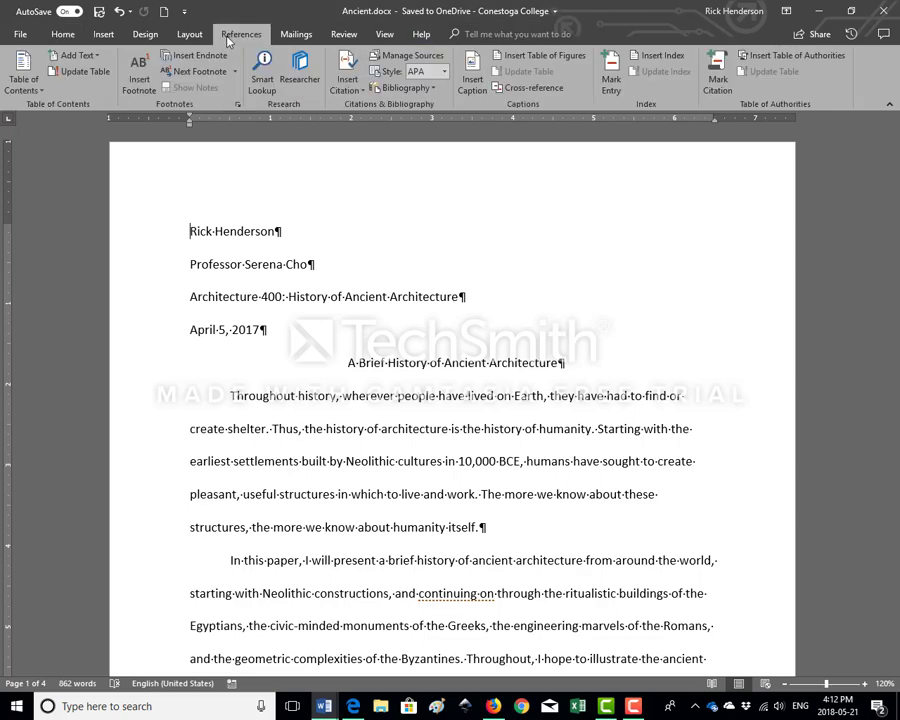
pyautogui.click(444, 73)
pyautogui.click(440, 318)
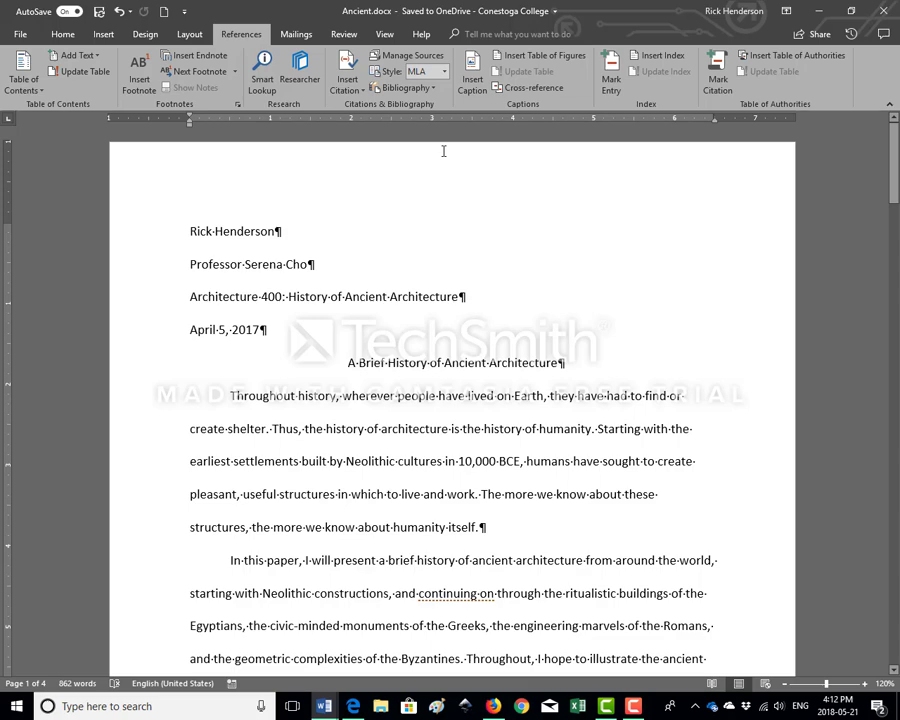
# Find the phrase "as at least one historian" and place the cursor before the period after "social standing" in that sentence
pyautogui.hotkey('ctrl', 'f')
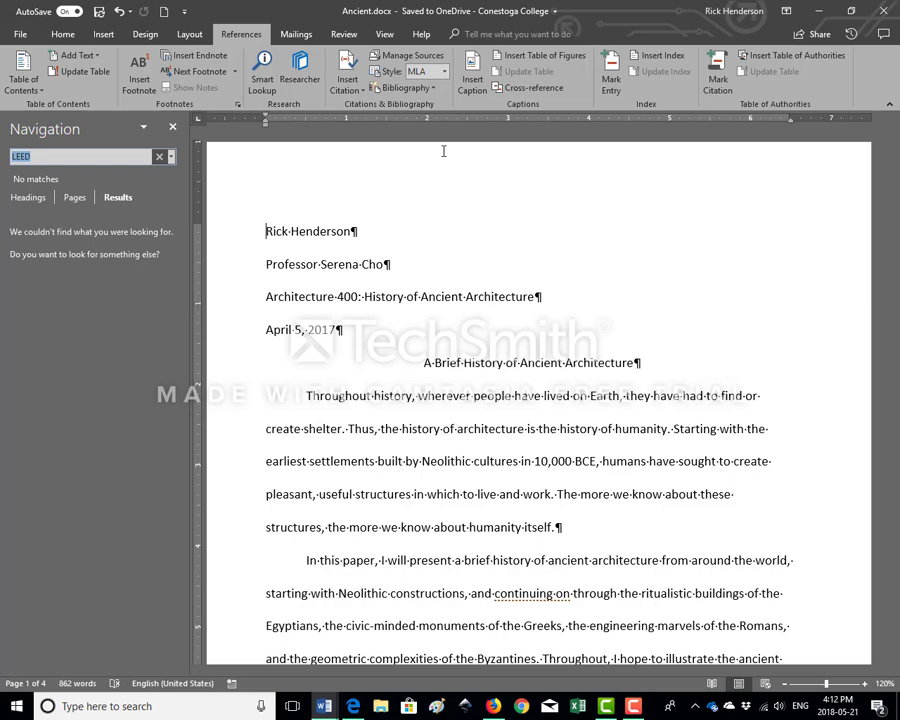
pyautogui.click(63, 157)
pyautogui.moveTo(63, 157); pyautogui.dragTo(2, 156)
pyautogui.write('as at least one historian')
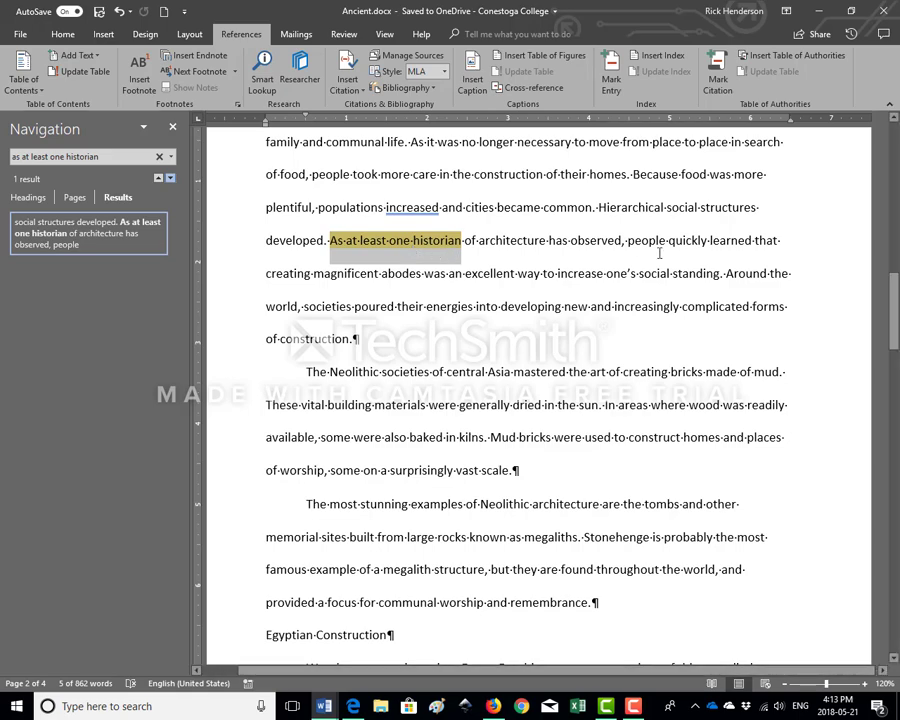
pyautogui.click(723, 274)
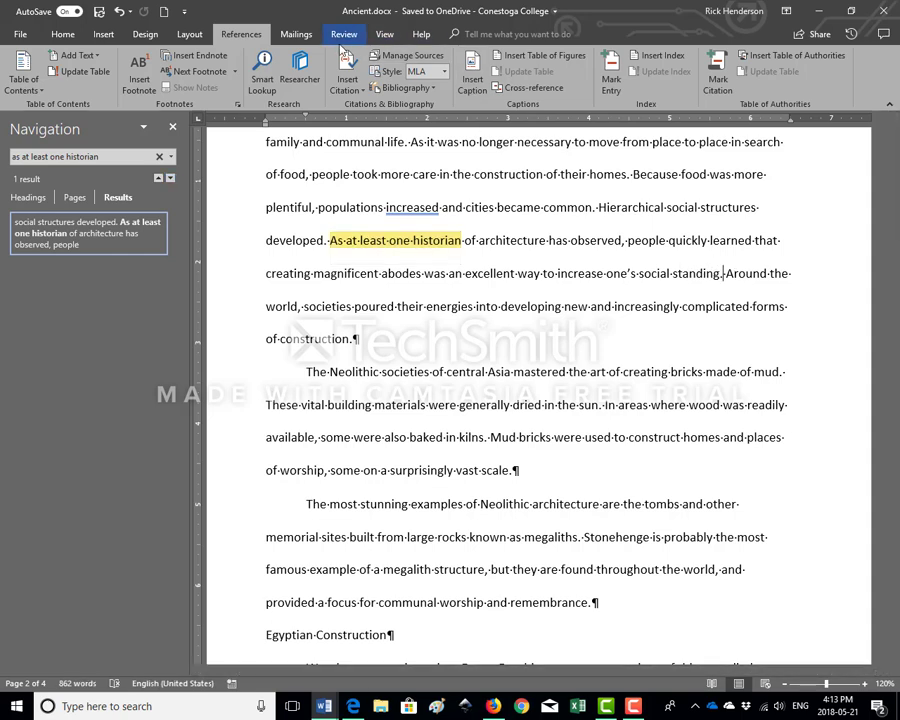
# Hide the formatting marks in the document and close the search results
pyautogui.click(62, 34)
pyautogui.click(441, 67)
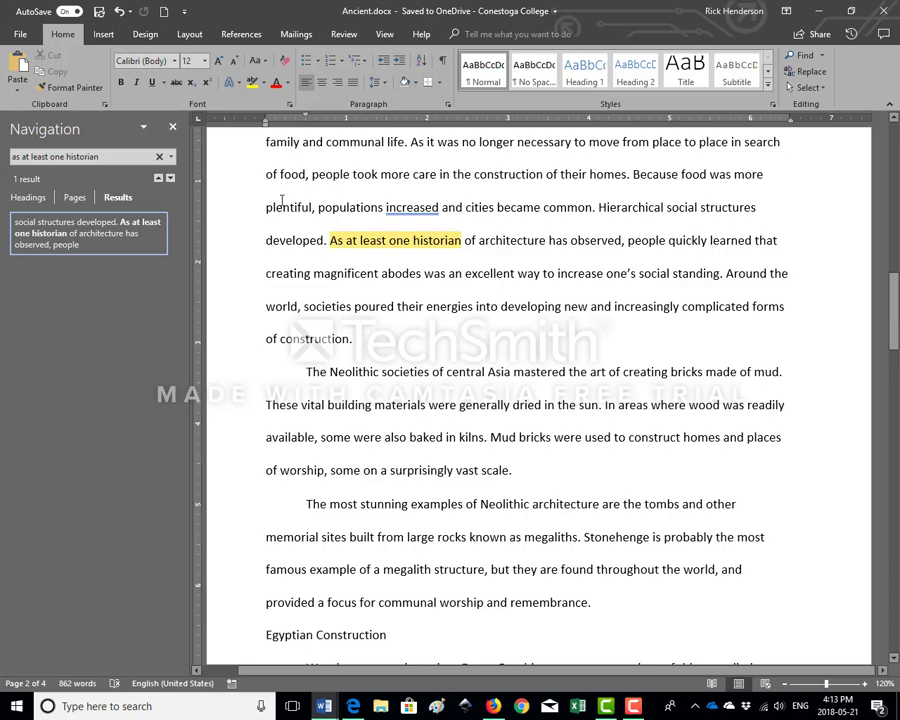
pyautogui.click(172, 127)
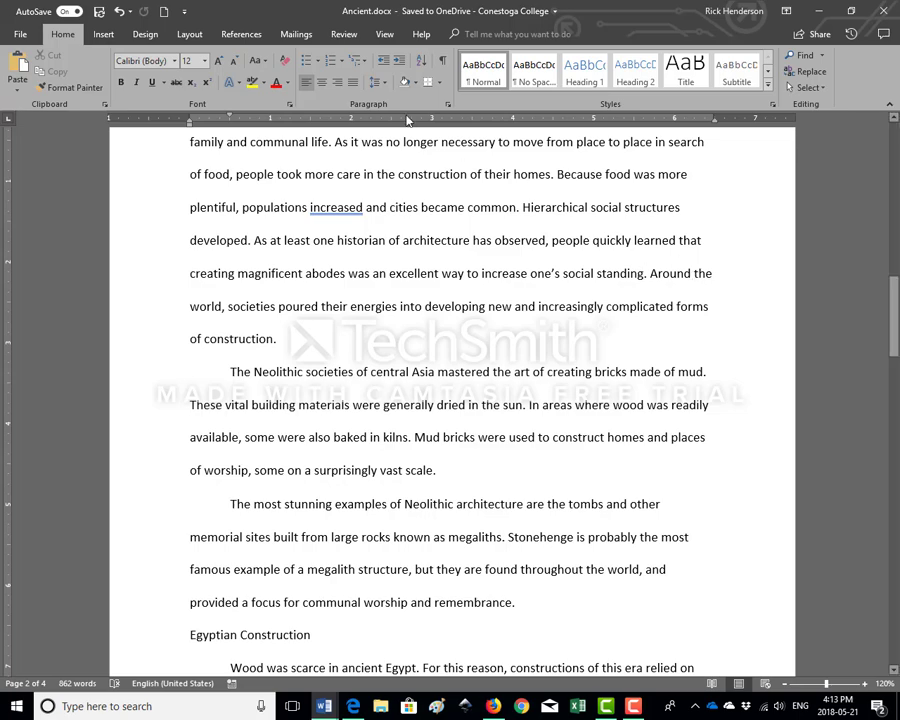
# Start a citation from a new Book source after "social standing" and enter the book author's full name
pyautogui.click(240, 35)
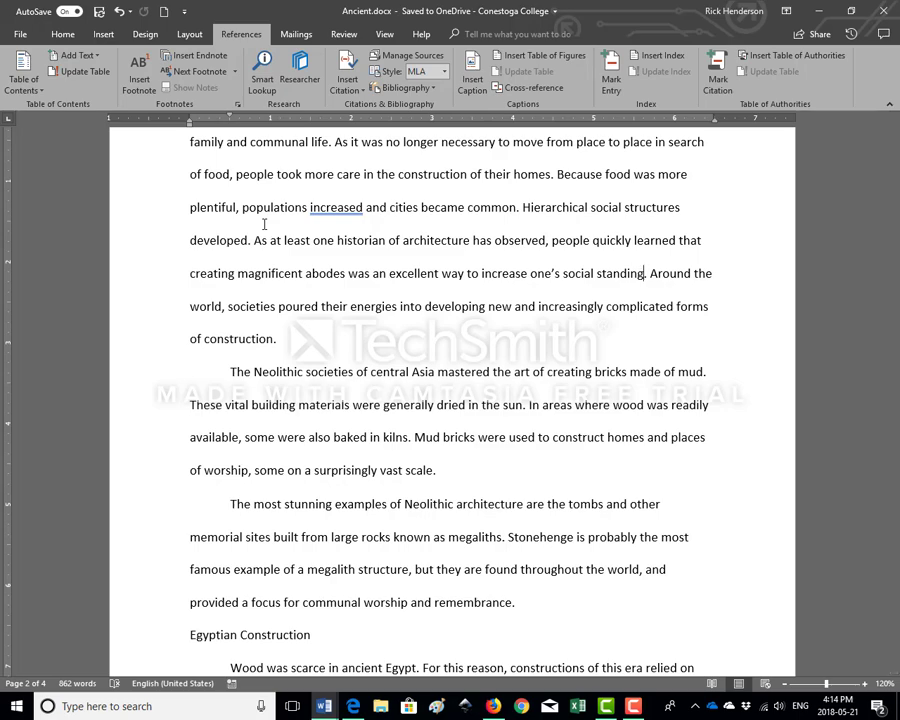
pyautogui.click(347, 84)
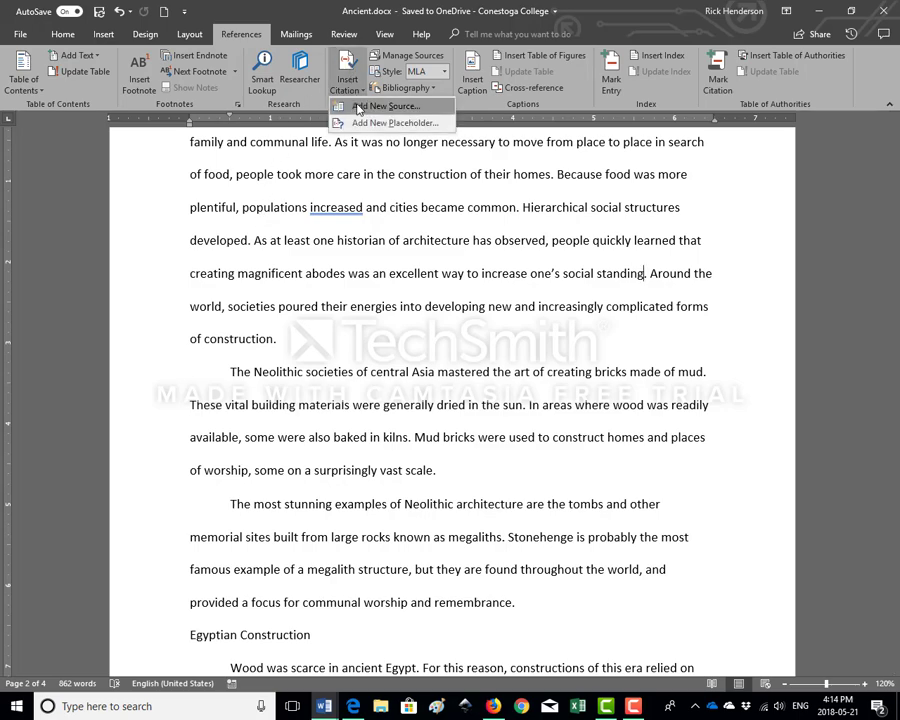
pyautogui.click(358, 108)
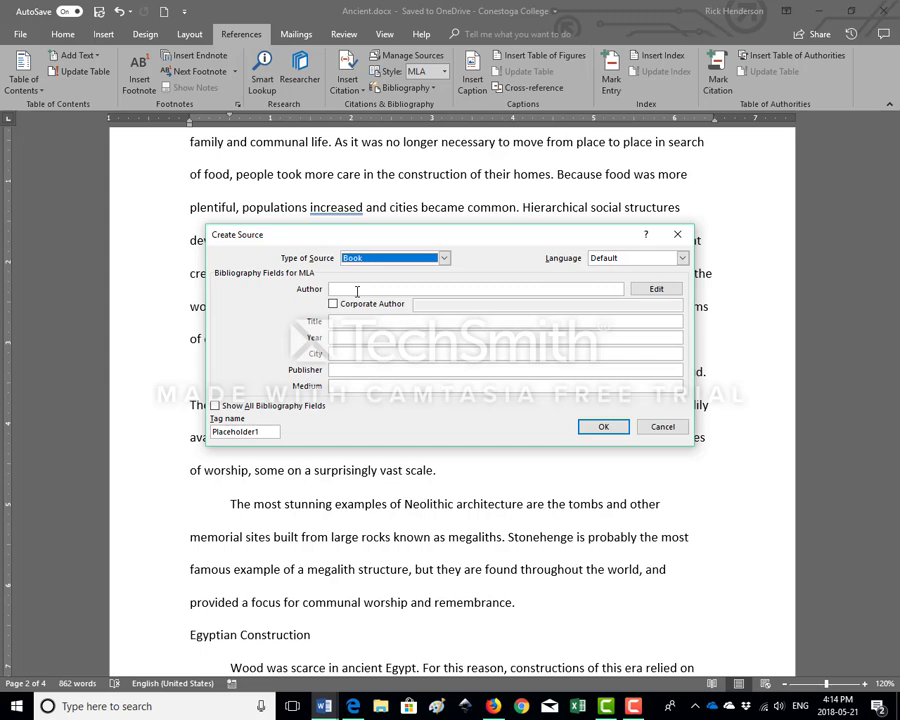
pyautogui.click(357, 291)
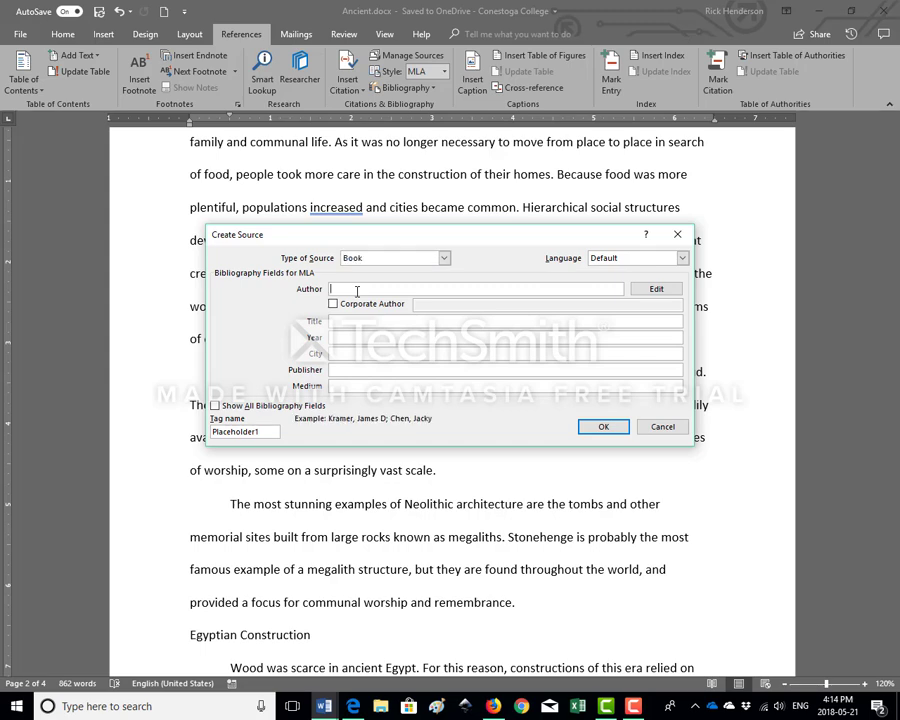
pyautogui.write('Roy Brauer')
pyautogui.press('Tab')
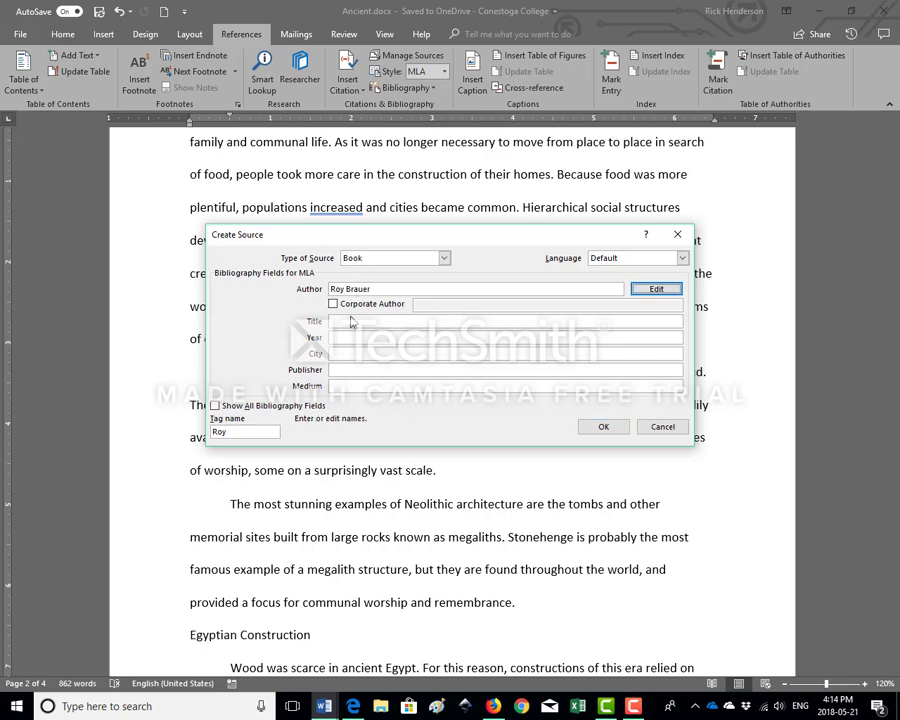
# Enter "Settlements and Monuments in Neolithic Architecture" as the title of the new book source
pyautogui.click(341, 324)
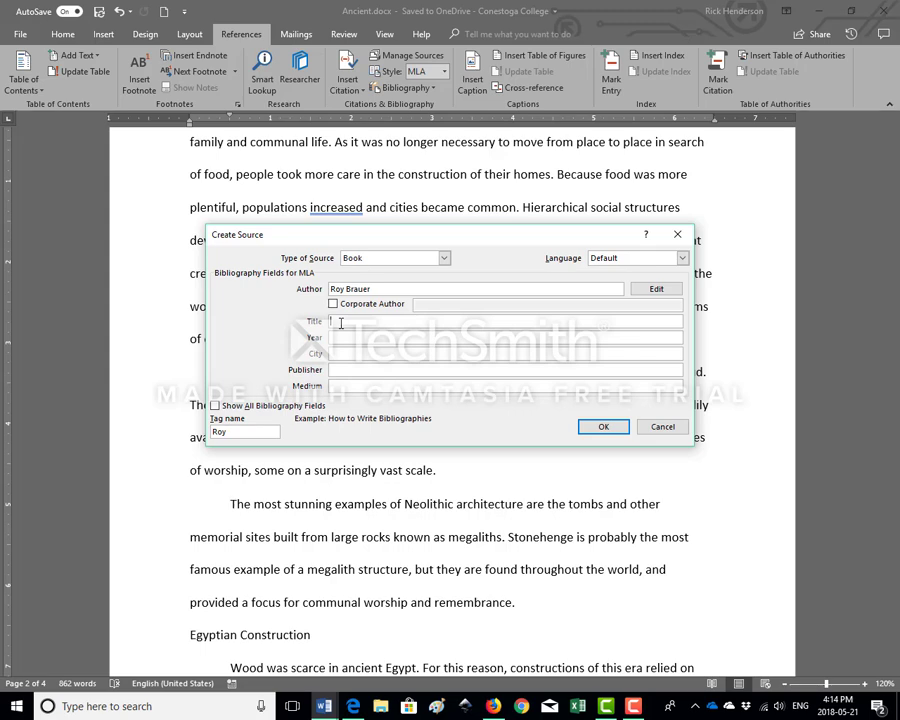
pyautogui.write('Settlements and Monuments in Neo')
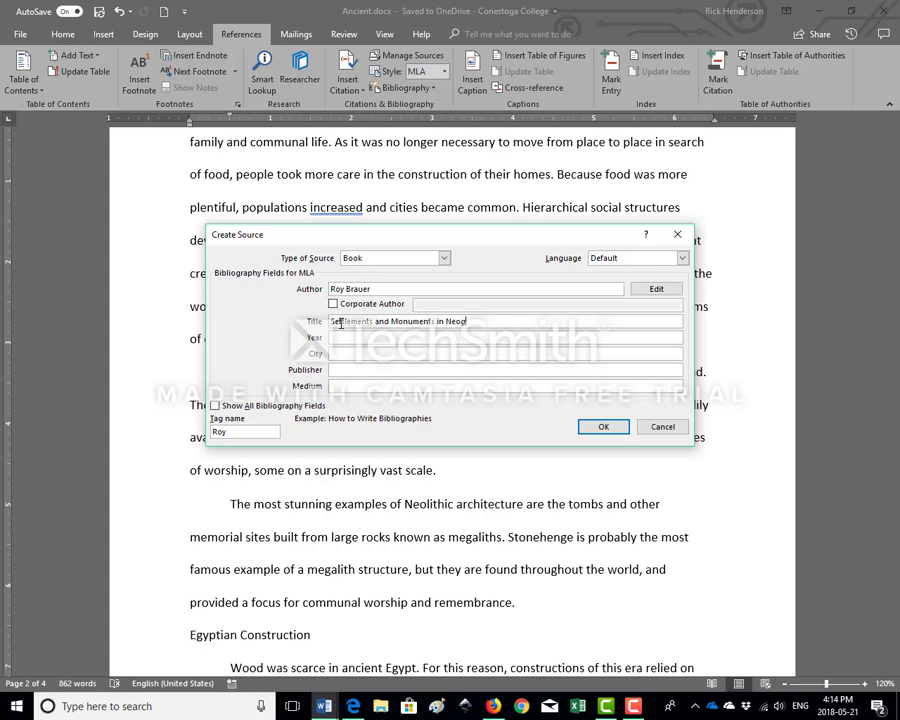
pyautogui.write('lithic Architecture')
pyautogui.press('Tab')
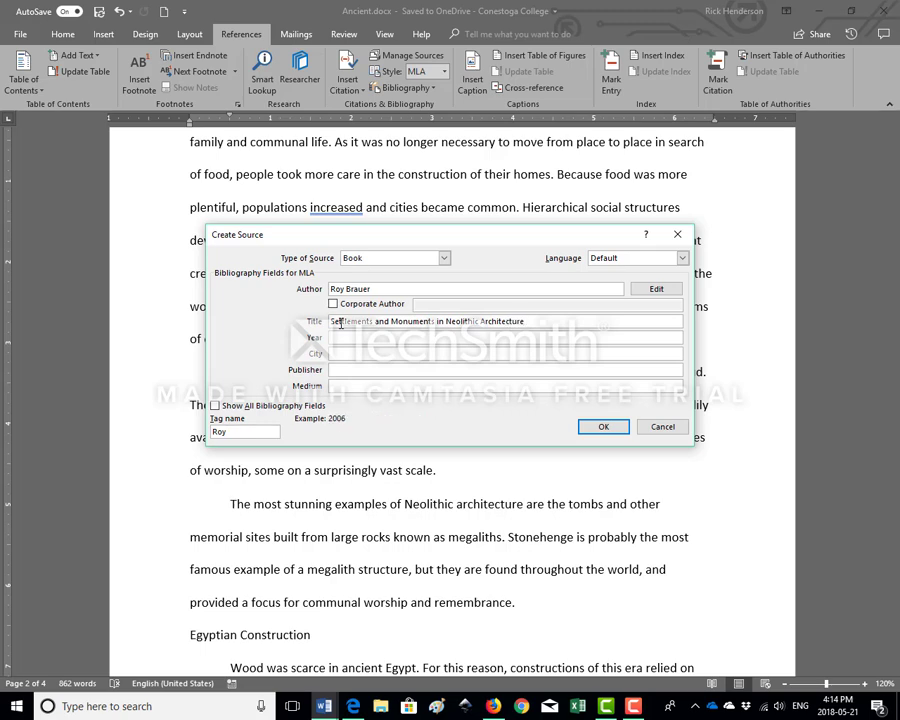
# Fill in the source's year 2010, city New York and publisher Brookstone and Colescott Academy Press
pyautogui.write('2010')
pyautogui.press('Tab')
pyautogui.write('New York')
pyautogui.press('Tab')
pyautogui.write('B')
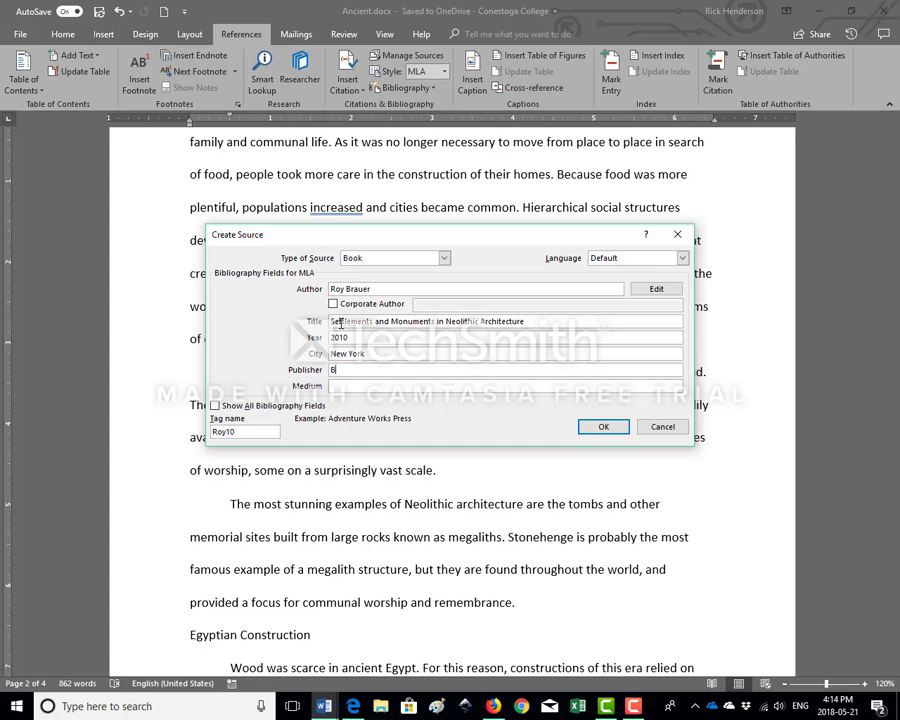
pyautogui.write('rookstone and Colescott Ac')
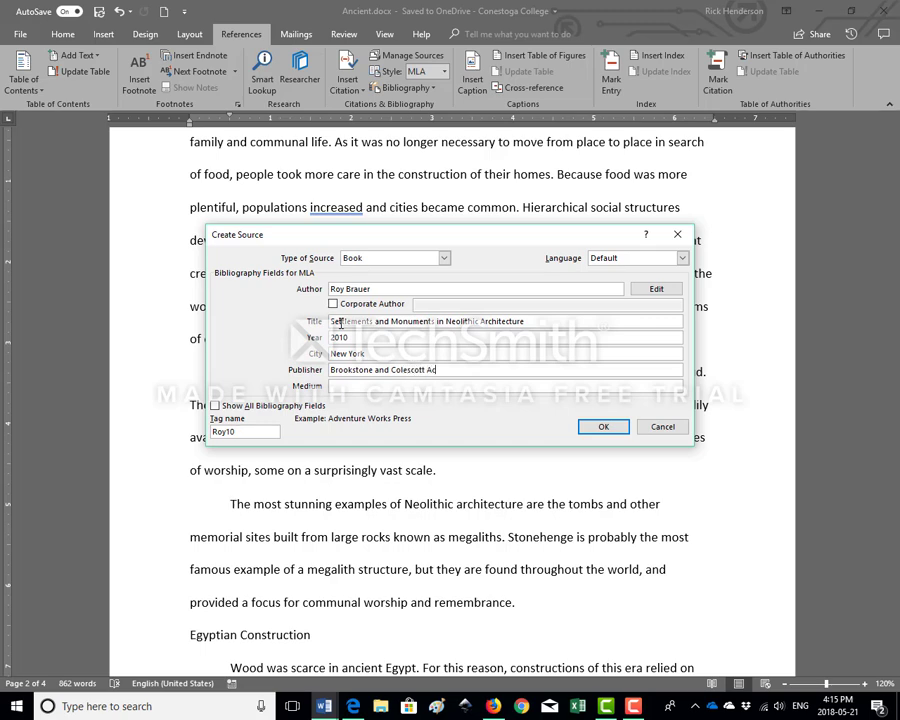
pyautogui.write('ademy Press')
# Set the source's medium to Print and confirm the source to insert its citation
pyautogui.click(390, 386)
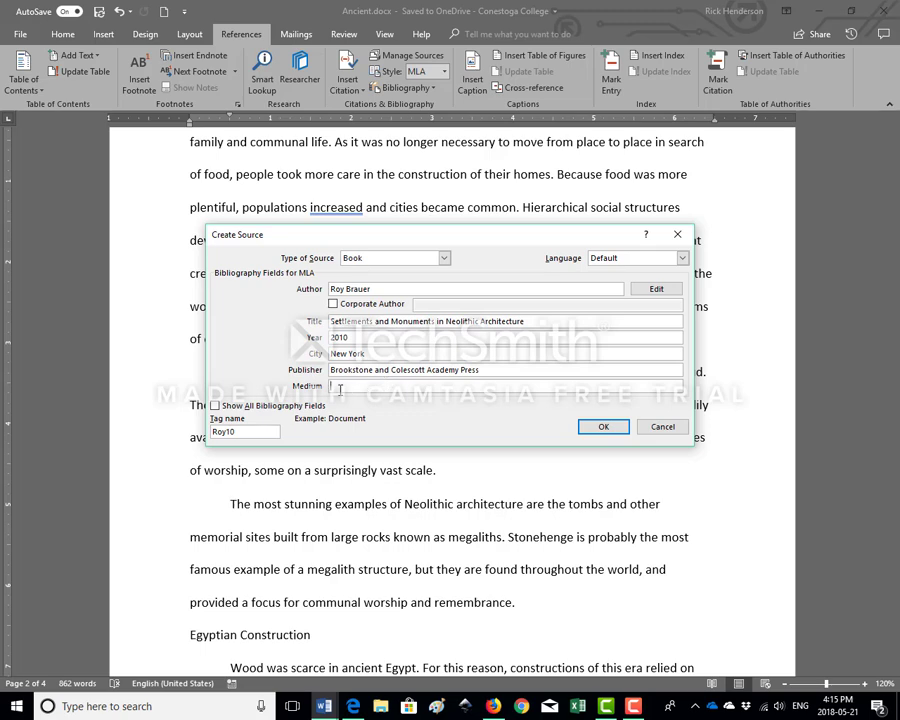
pyautogui.write('Print')
pyautogui.moveTo(341, 239)
pyautogui.mouseDown()
pyautogui.moveTo(318, 238)
pyautogui.moveTo(348, 249)
pyautogui.mouseUp()
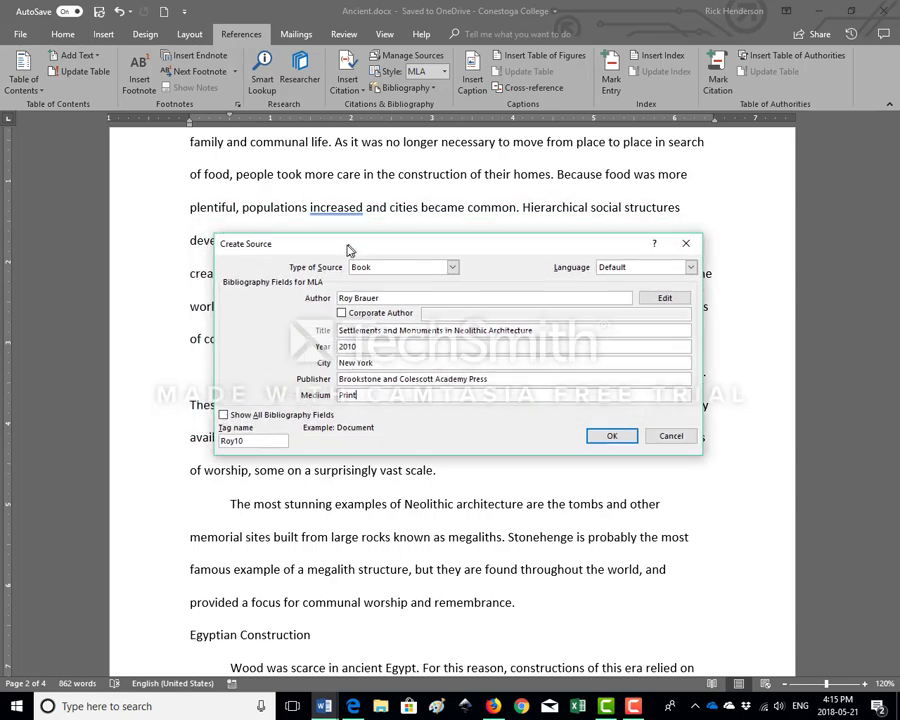
pyautogui.click(610, 437)
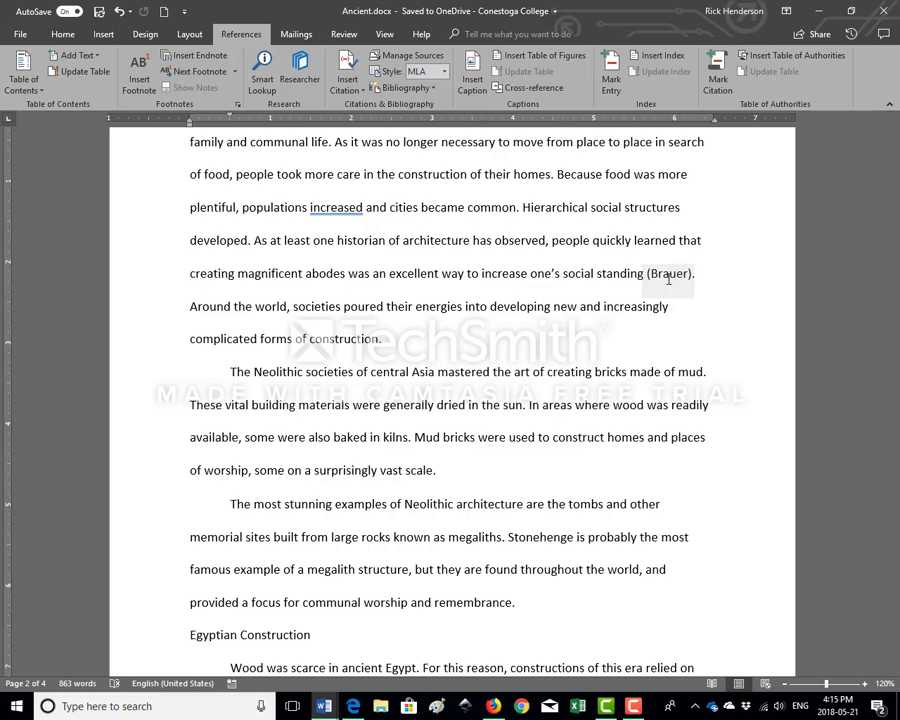
# Edit the new citation after "social standing" to add page number 37
pyautogui.click(669, 278)
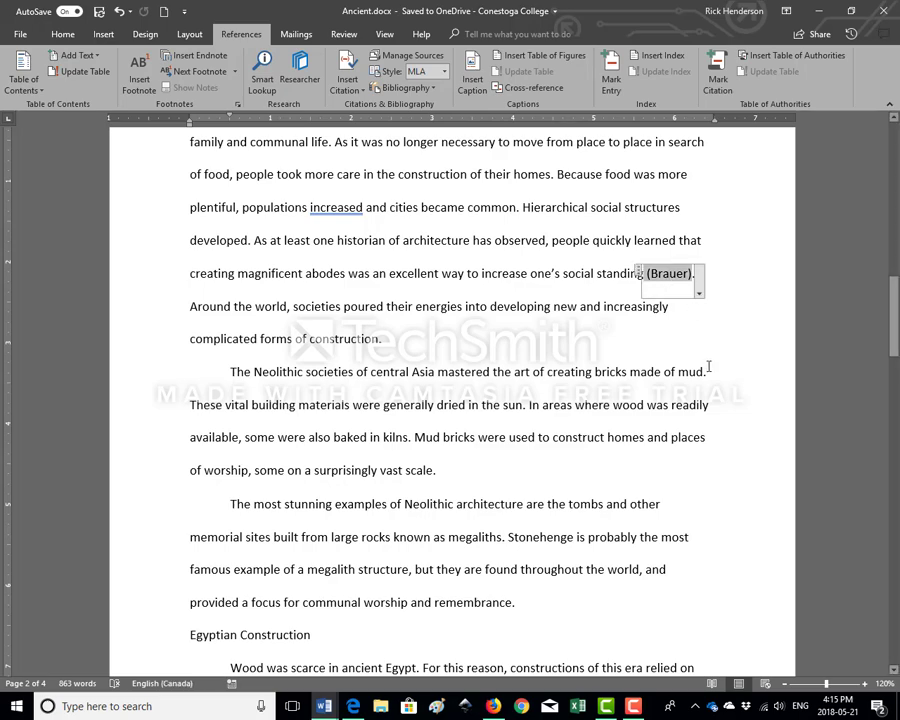
pyautogui.click(698, 293)
pyautogui.click(714, 335)
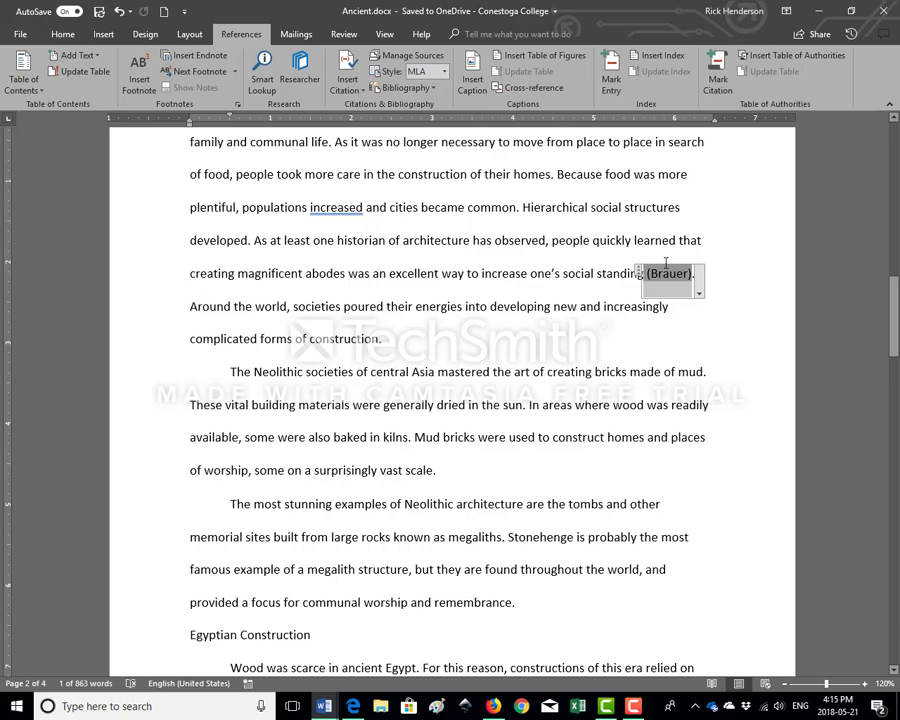
pyautogui.click(700, 279)
pyautogui.click(683, 280)
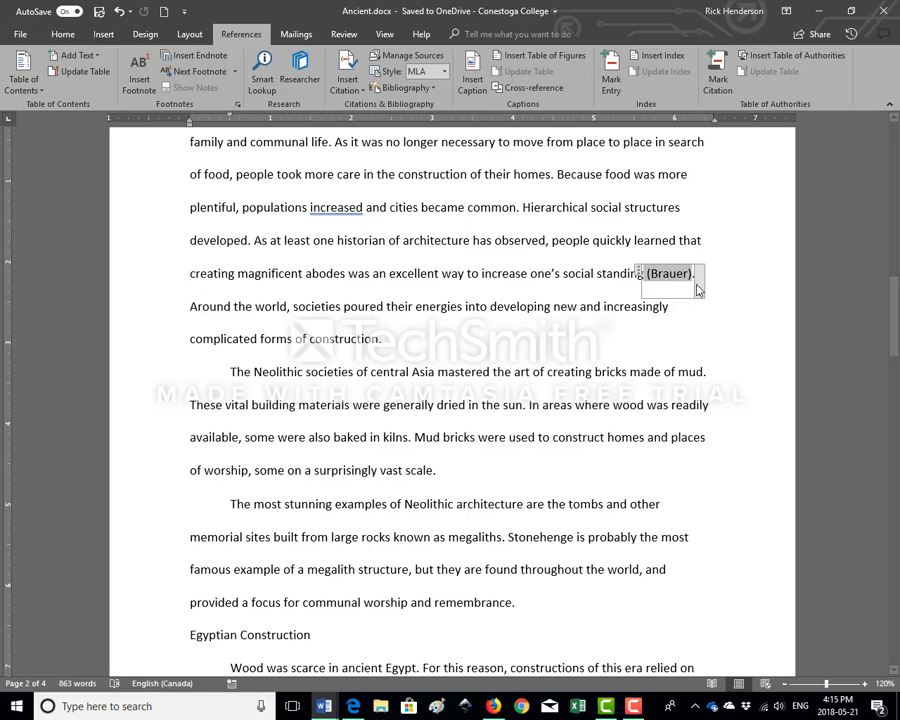
pyautogui.click(698, 292)
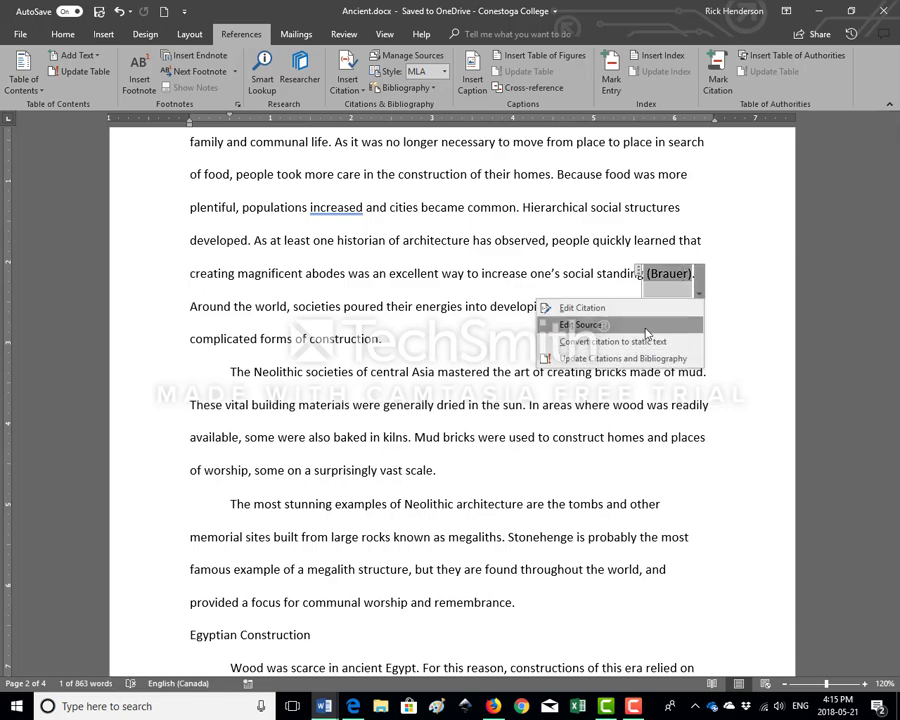
pyautogui.click(642, 310)
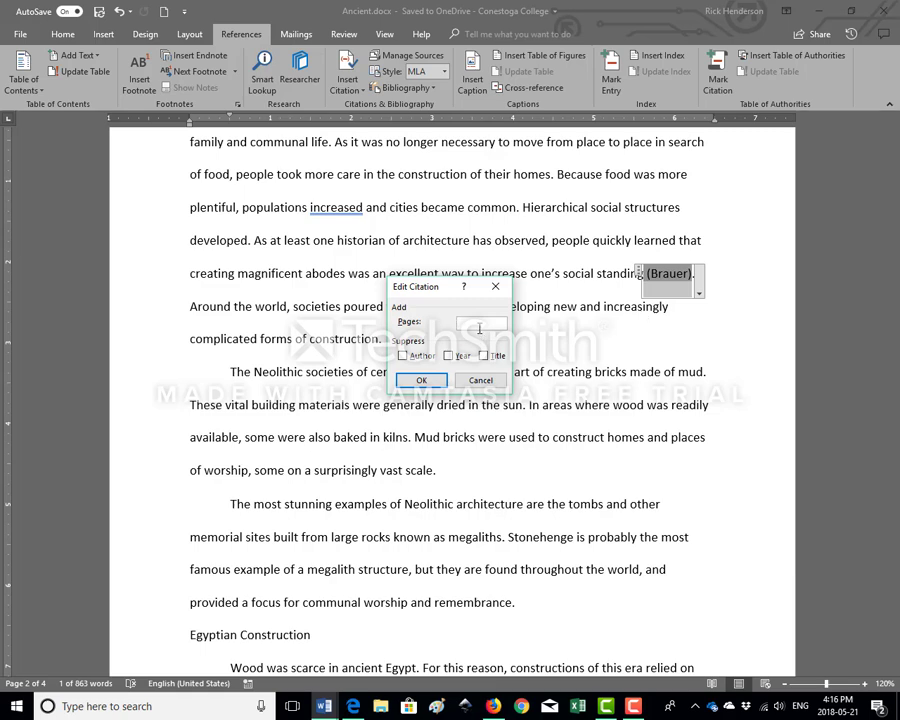
pyautogui.write('37')
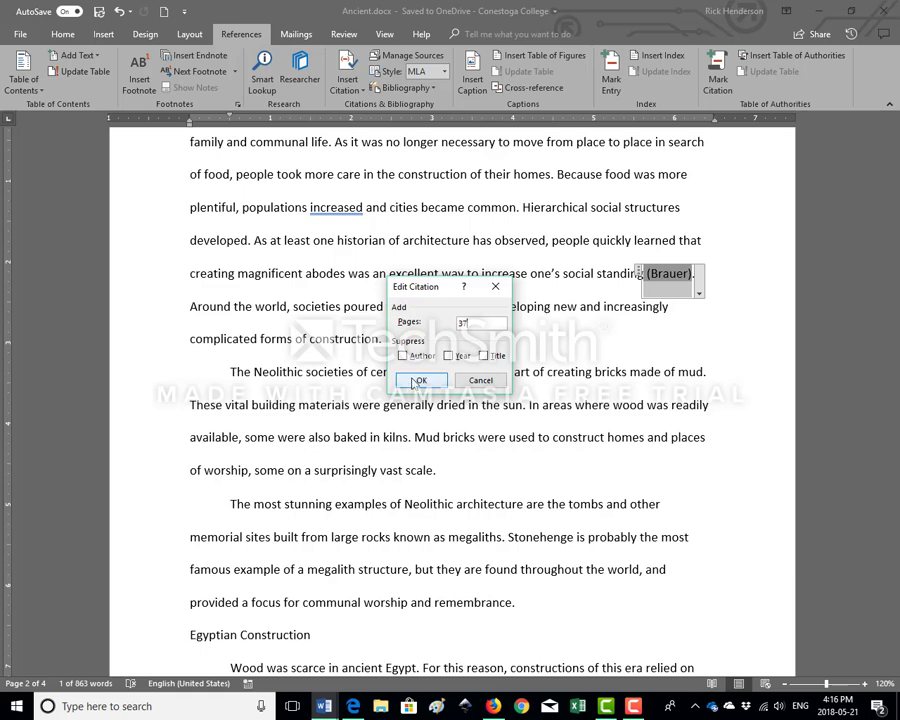
pyautogui.click(418, 381)
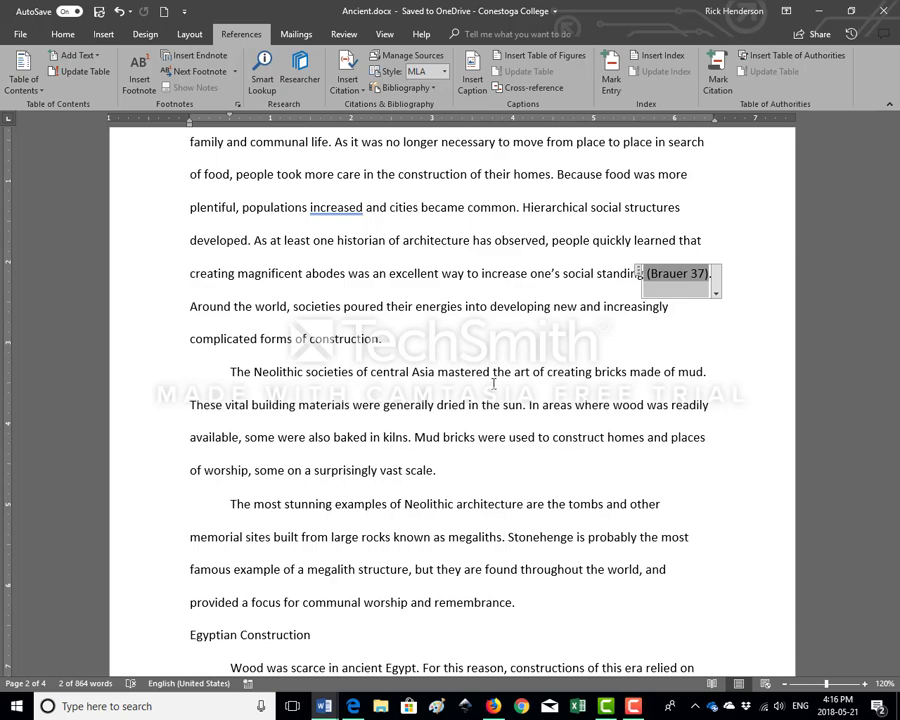
pyautogui.click(493, 383)
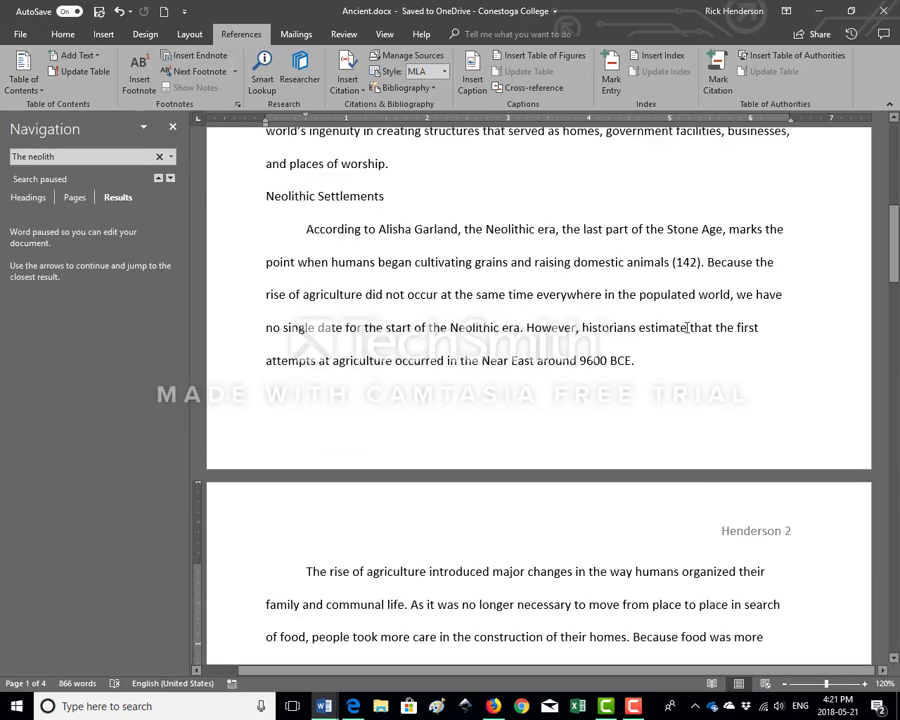
# Examine the page and suppress options of the (142) citation in the first paragraph under Neolithic Settlements
pyautogui.click(380, 230)
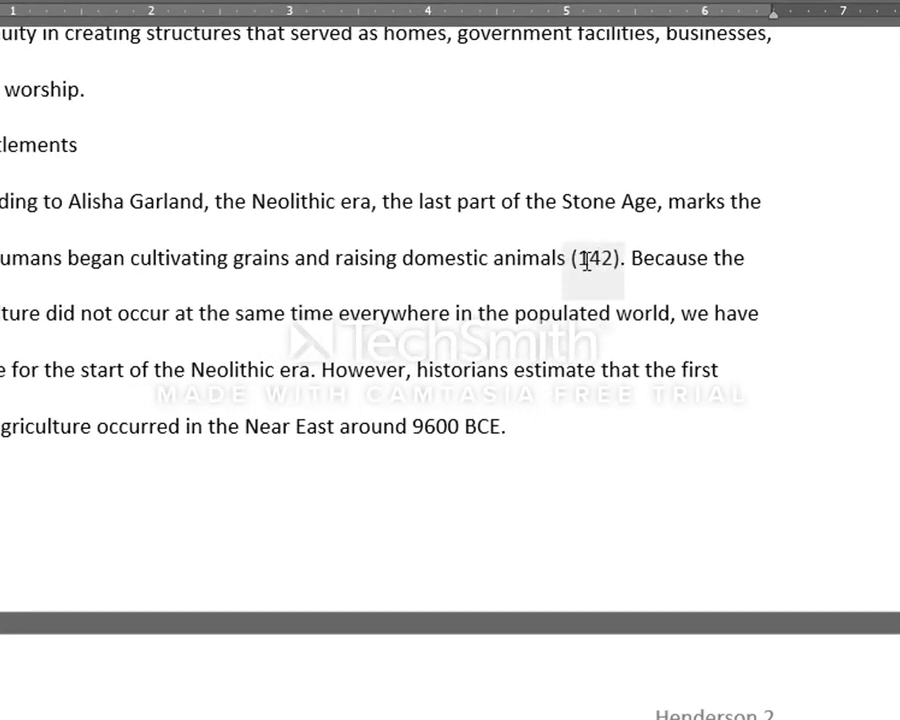
pyautogui.scroll(2, 578, 272)
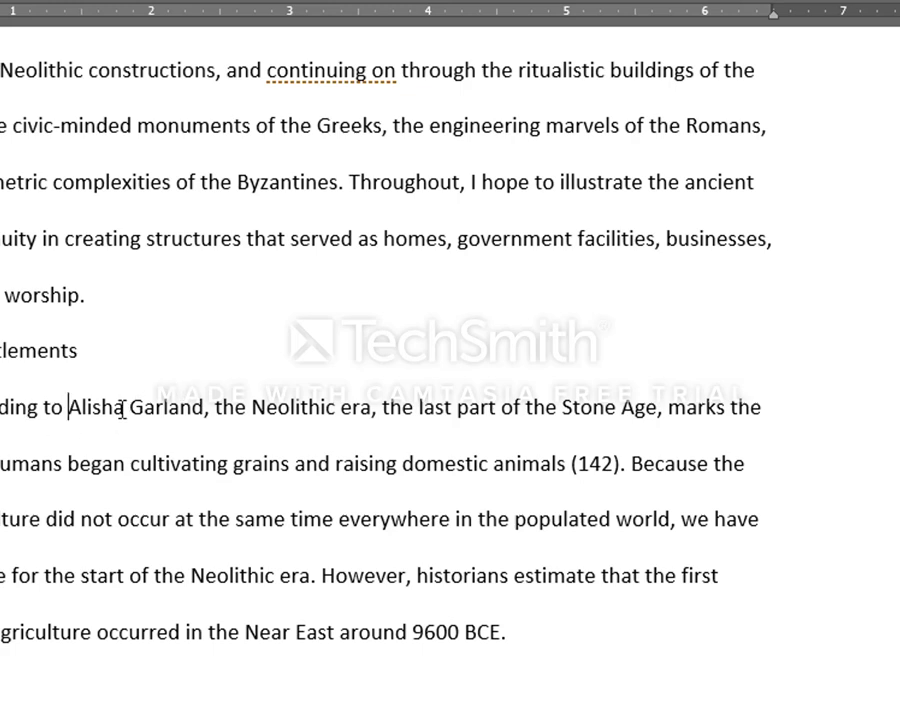
pyautogui.click(578, 463)
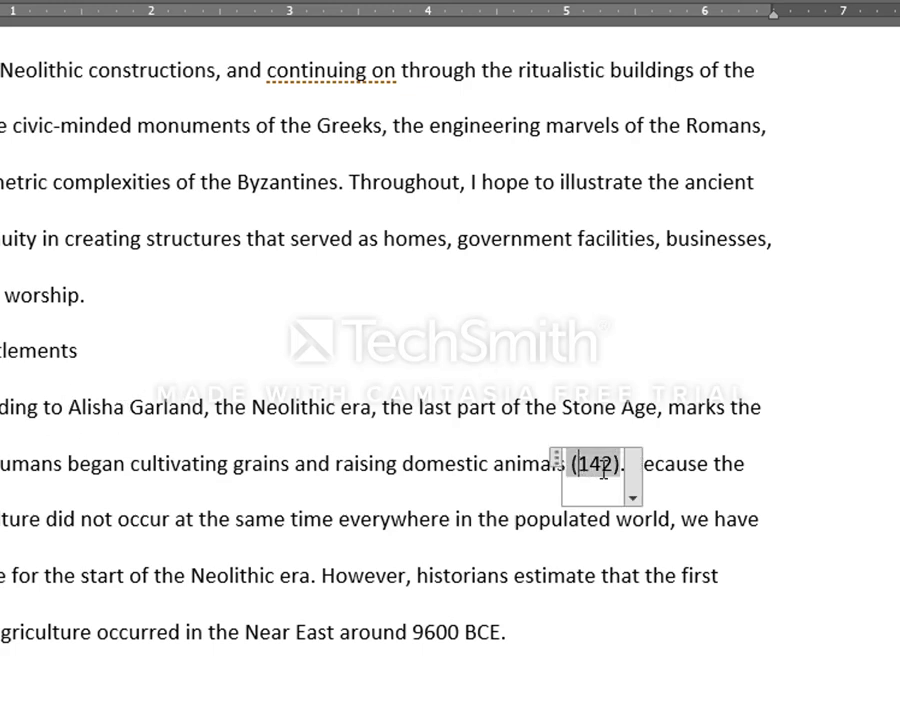
pyautogui.click(631, 496)
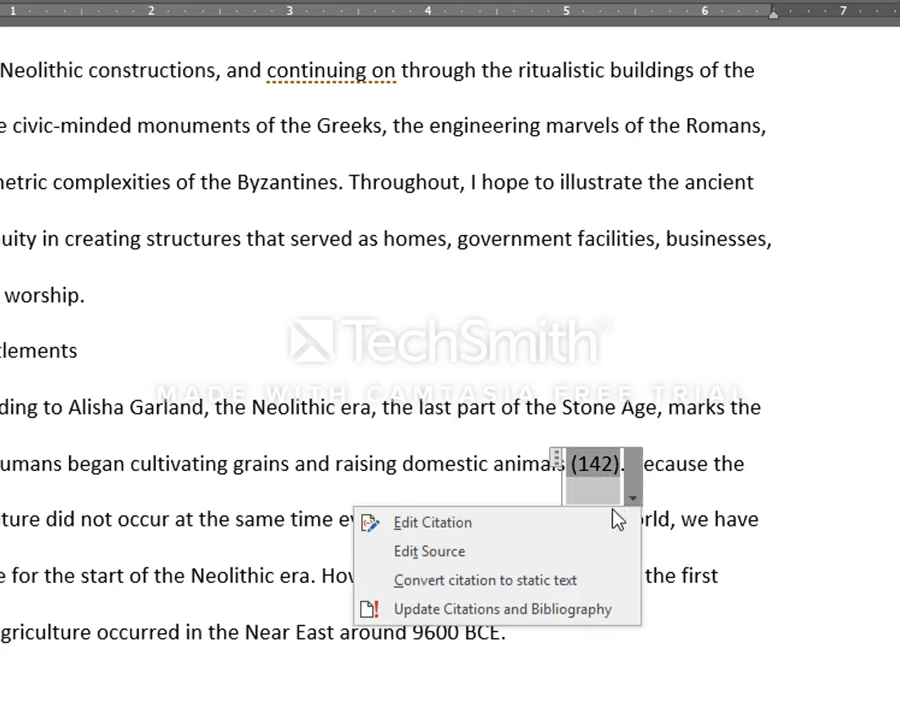
pyautogui.click(536, 538)
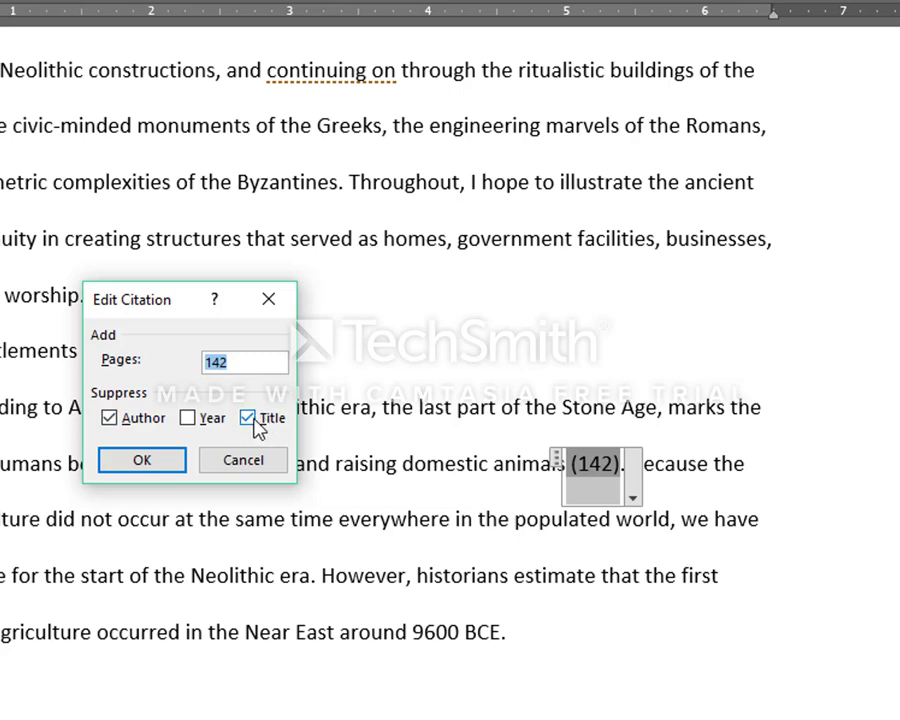
pyautogui.click(133, 460)
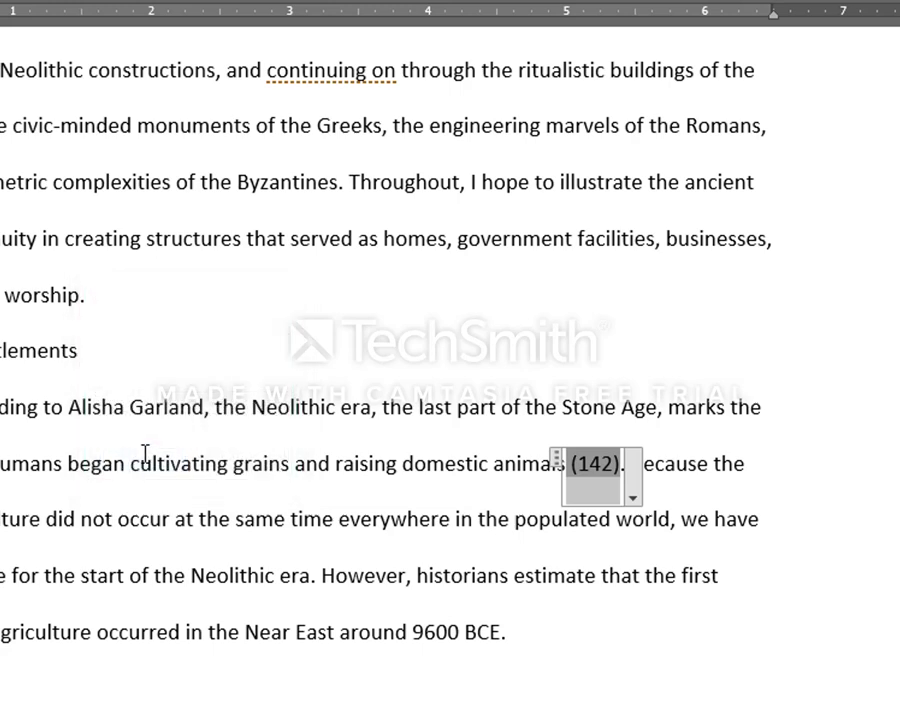
pyautogui.click(114, 407)
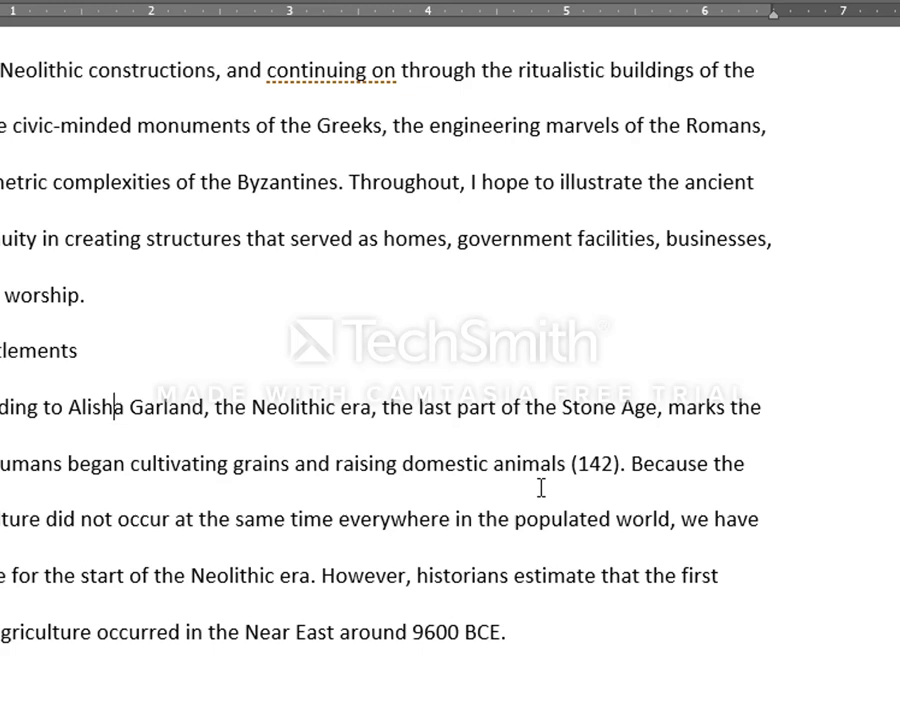
# Examine the (Garland) citation about mud bricks on page 2 and the sentence it supports
pyautogui.scroll(-3, 548, 472)
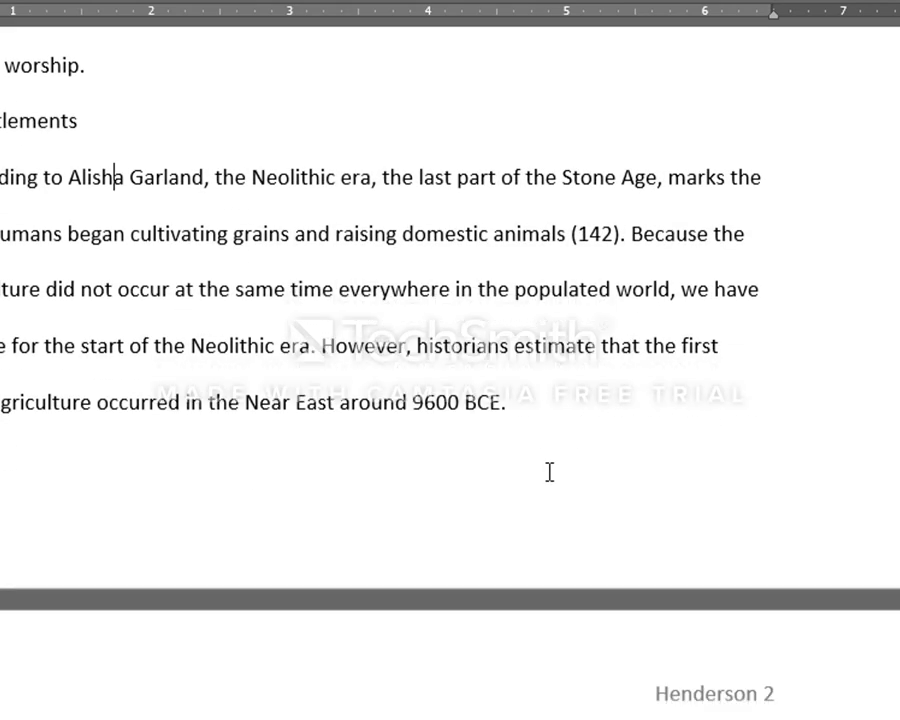
pyautogui.scroll(-3, 548, 474)
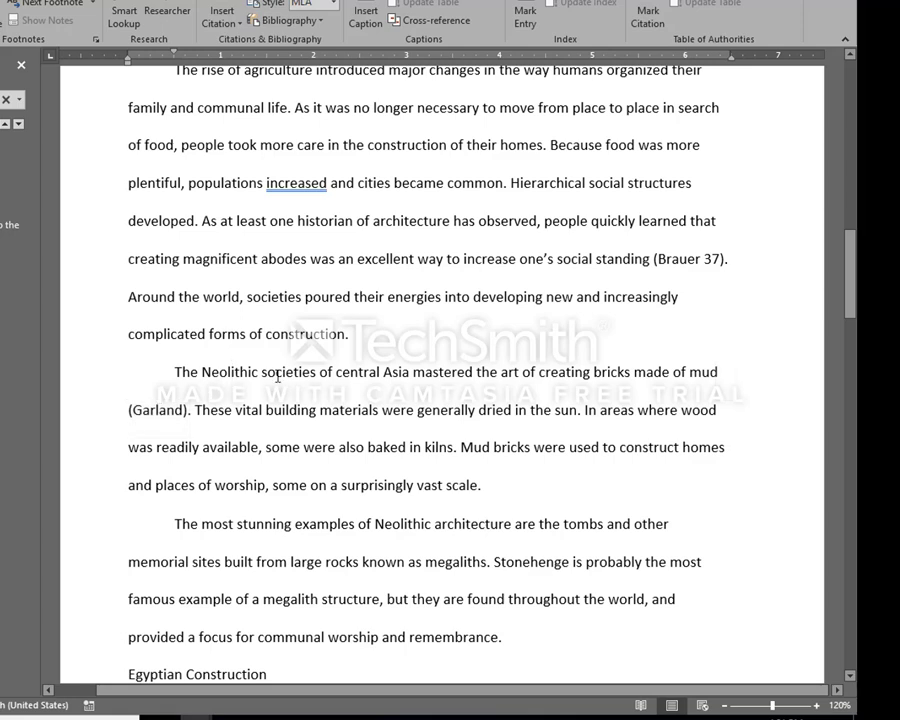
pyautogui.click(158, 410)
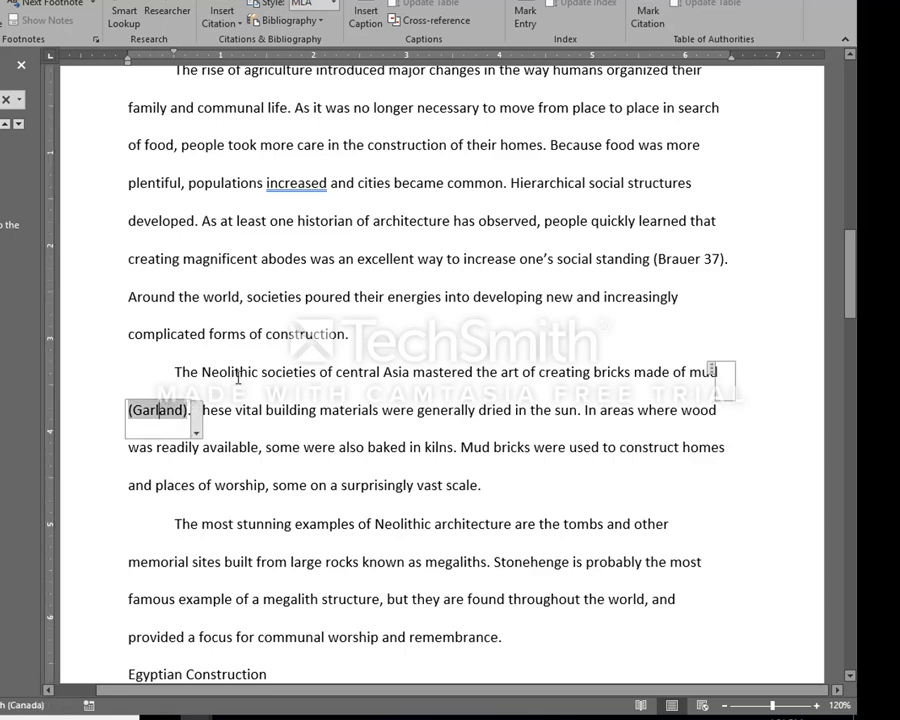
pyautogui.click(262, 372)
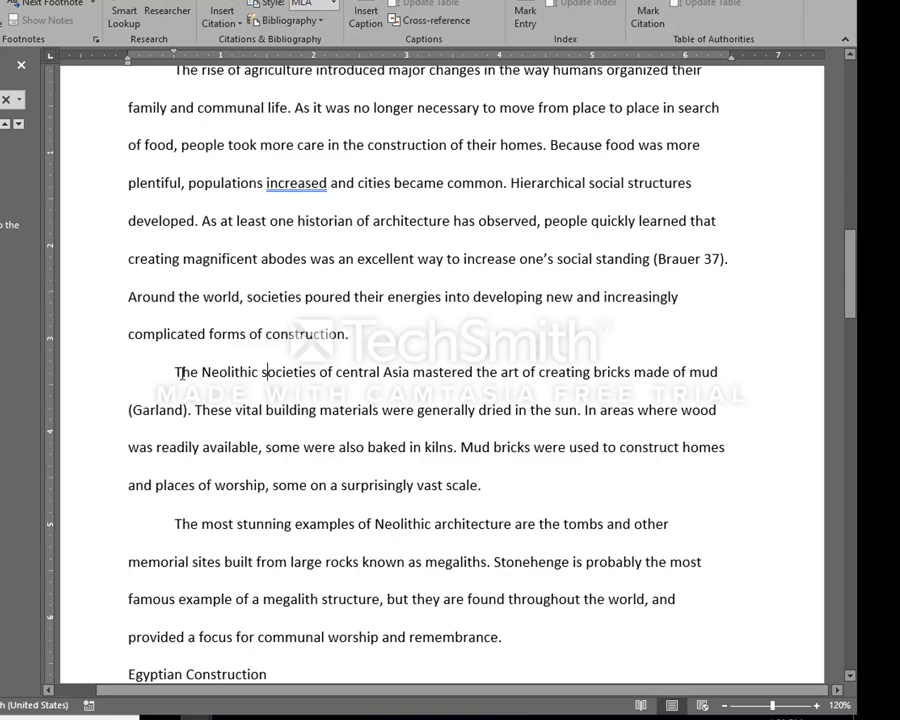
pyautogui.moveTo(178, 372); pyautogui.dragTo(712, 370)
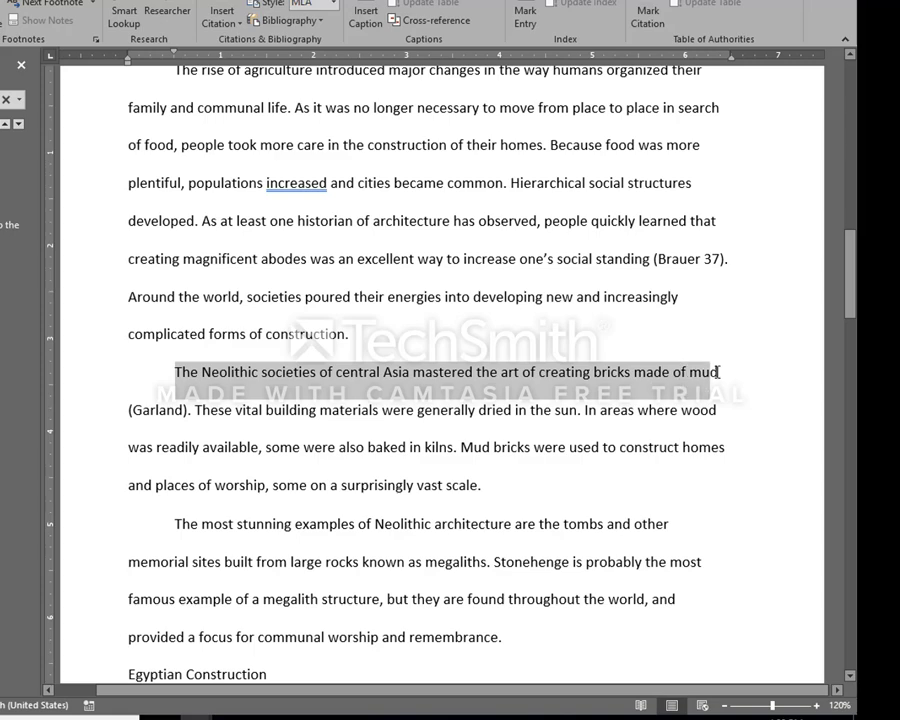
pyautogui.click(597, 395)
pyautogui.click(146, 415)
pyautogui.click(148, 366)
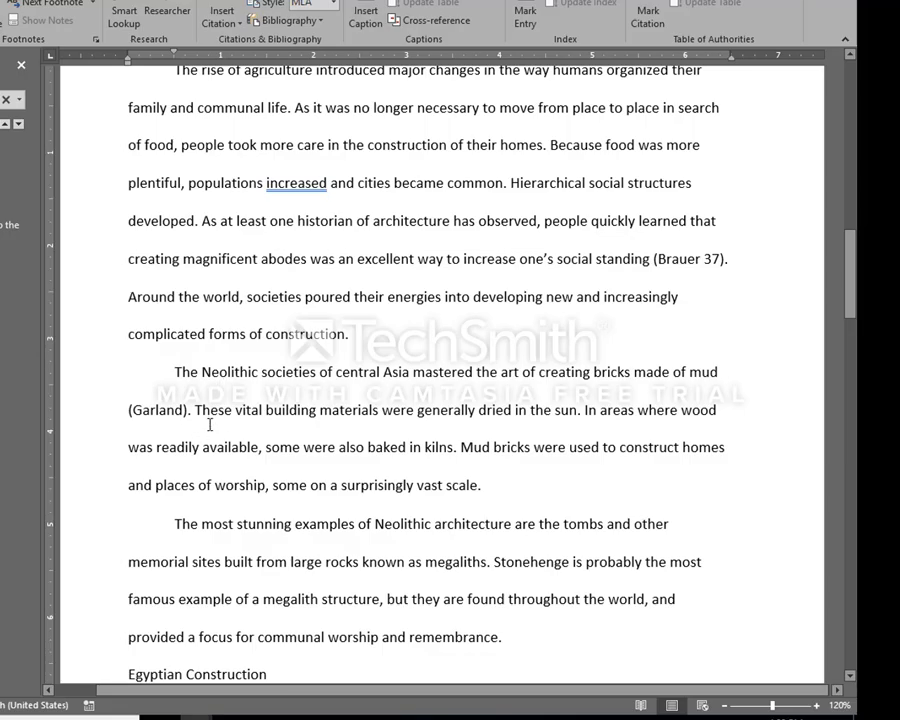
# Place the cursor at the end of the final Roman Achievement paragraph and close the Navigation pane
pyautogui.scroll(-8, 390, 384)
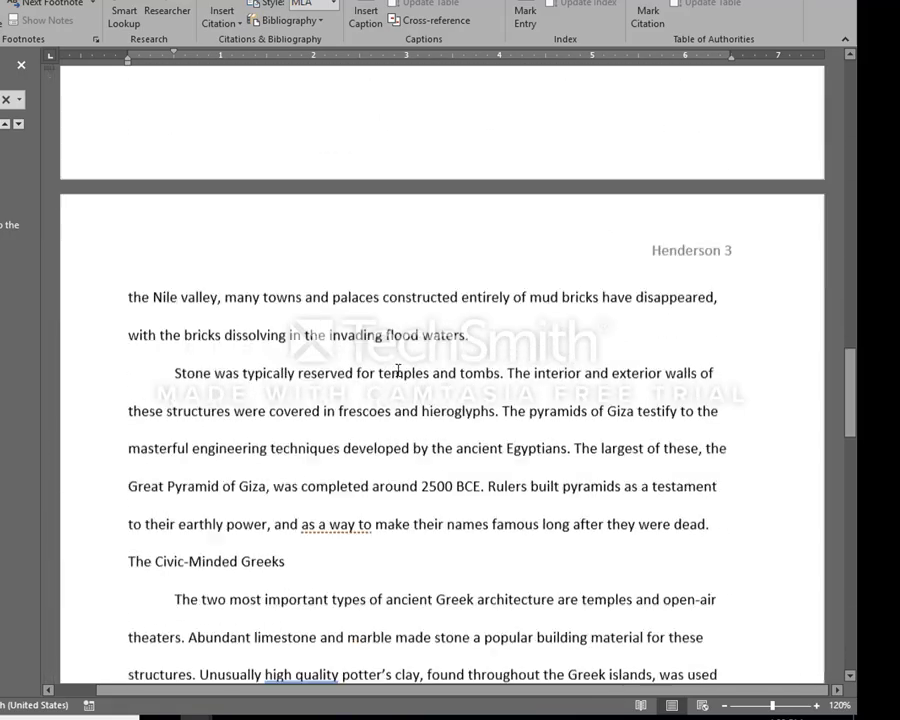
pyautogui.scroll(-11, 398, 362)
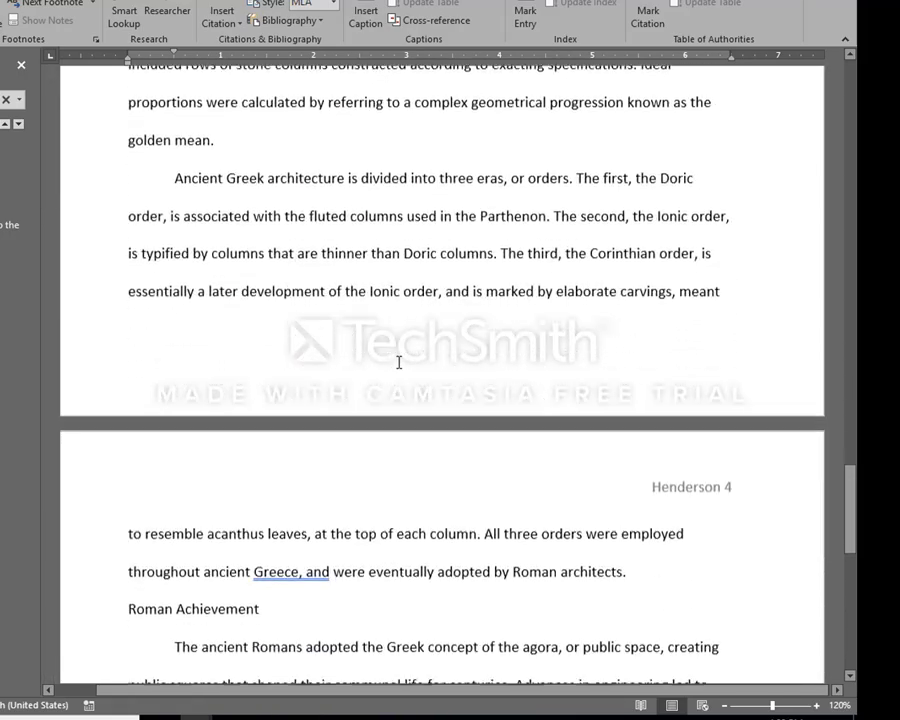
pyautogui.scroll(-4, 399, 358)
pyautogui.scroll(3, 398, 357)
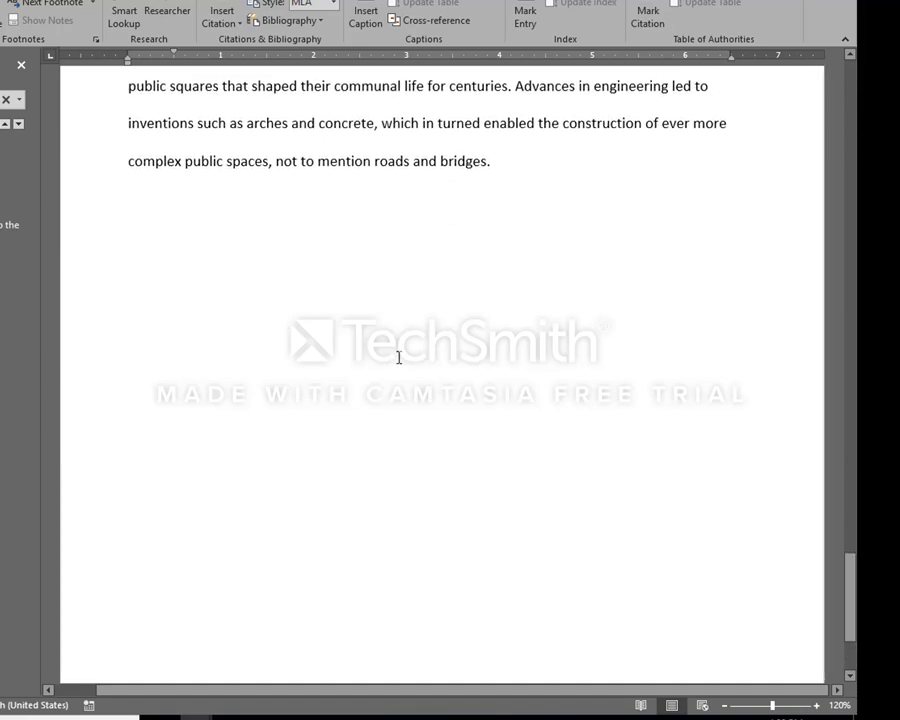
pyautogui.scroll(-3, 398, 359)
pyautogui.scroll(3, 399, 360)
pyautogui.scroll(1, 398, 360)
pyautogui.click(324, 366)
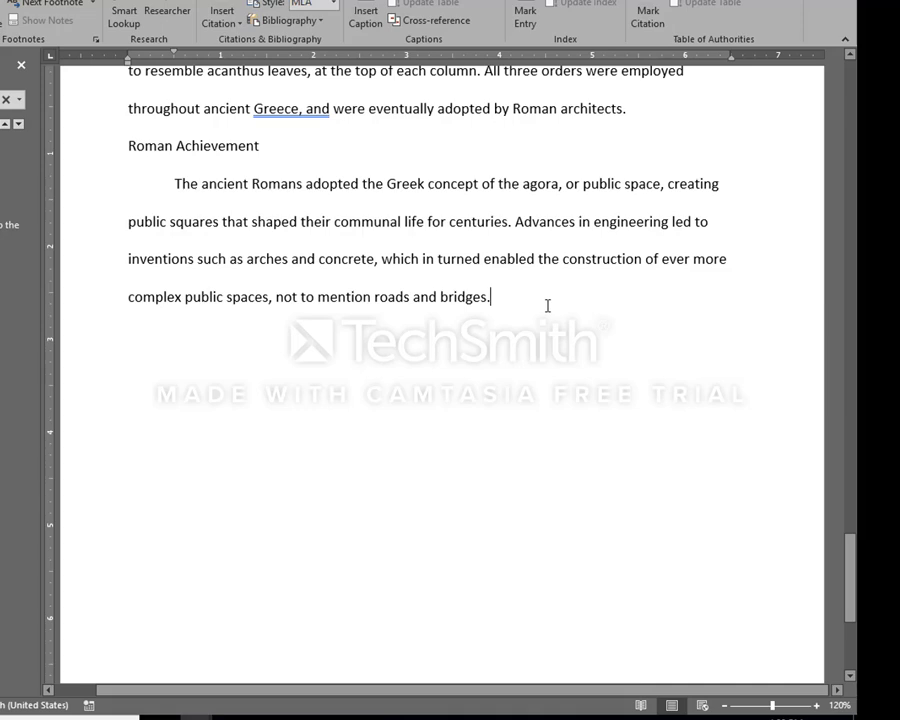
pyautogui.hotkey('ctrl', 'pagedown')
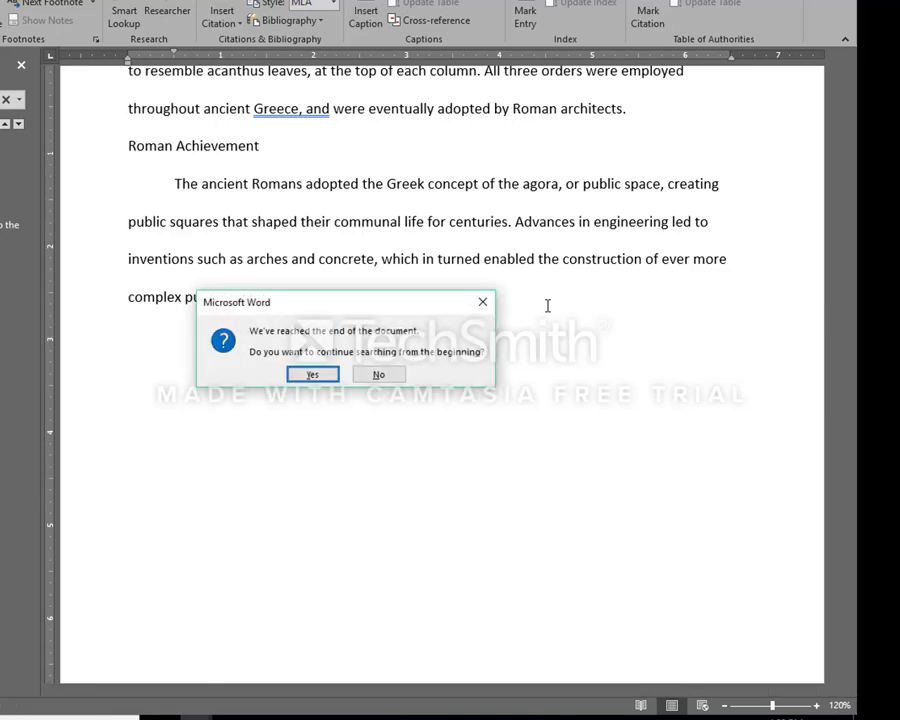
pyautogui.click(392, 374)
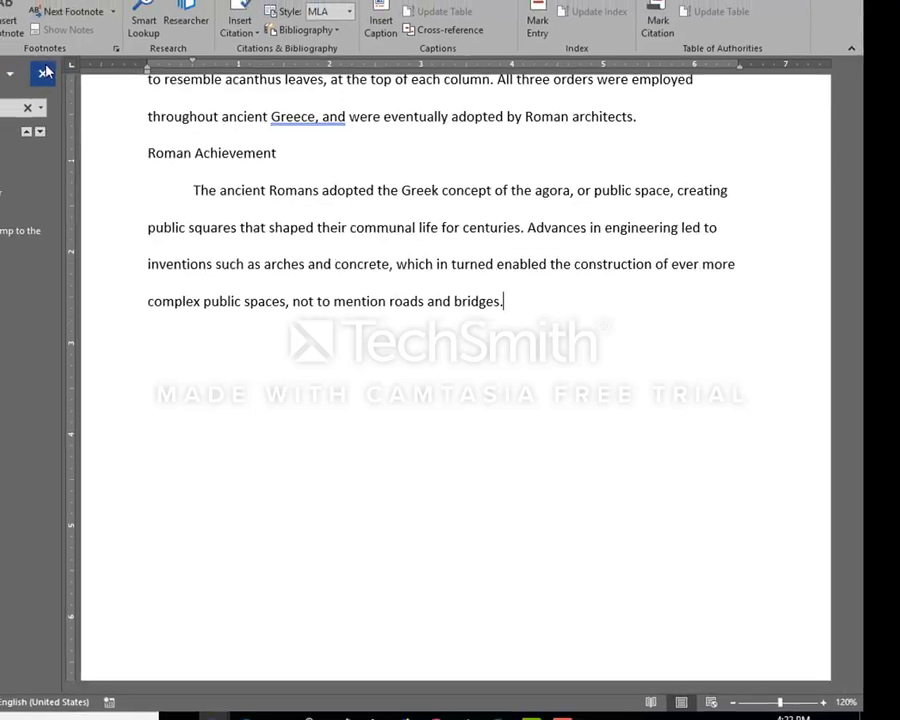
pyautogui.click(44, 72)
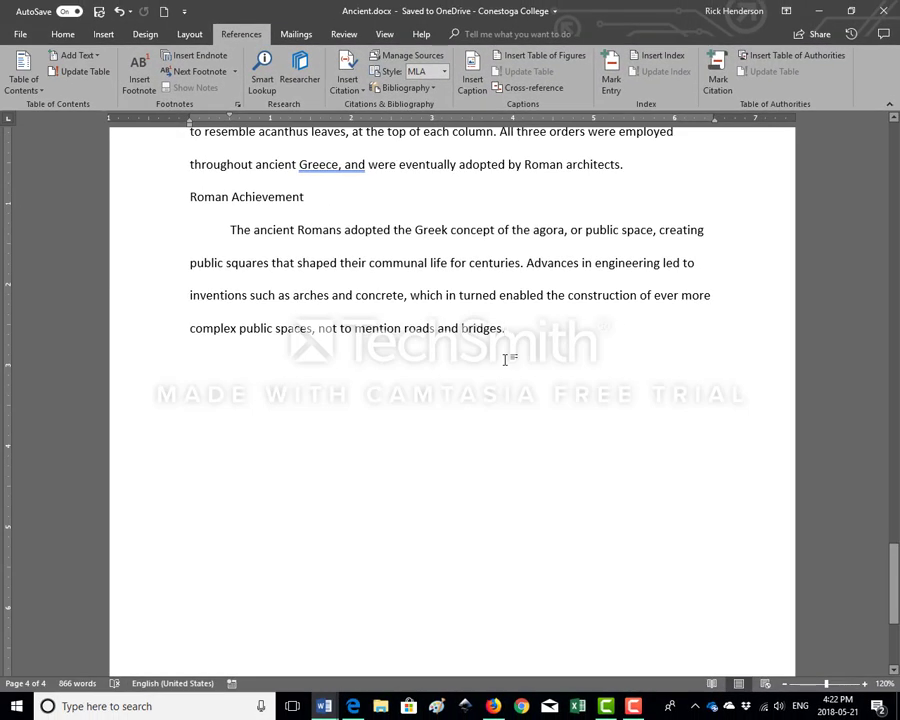
# Add a new paragraph without first-line indent after the Roman Achievement text and insert a page break there
pyautogui.press('Return')
pyautogui.moveTo(229, 119); pyautogui.dragTo(191, 119)
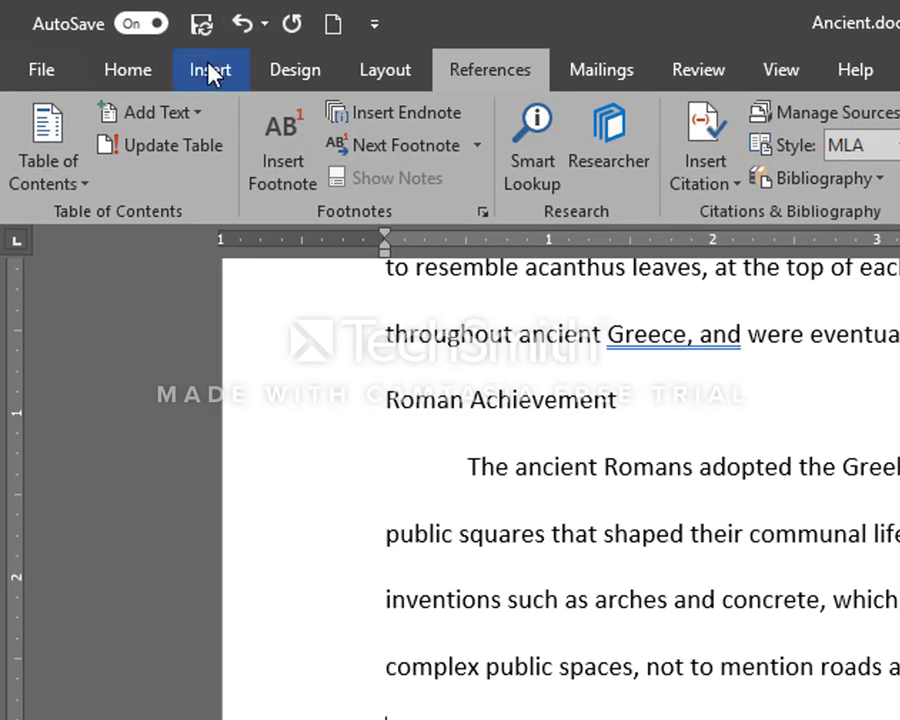
pyautogui.click(210, 75)
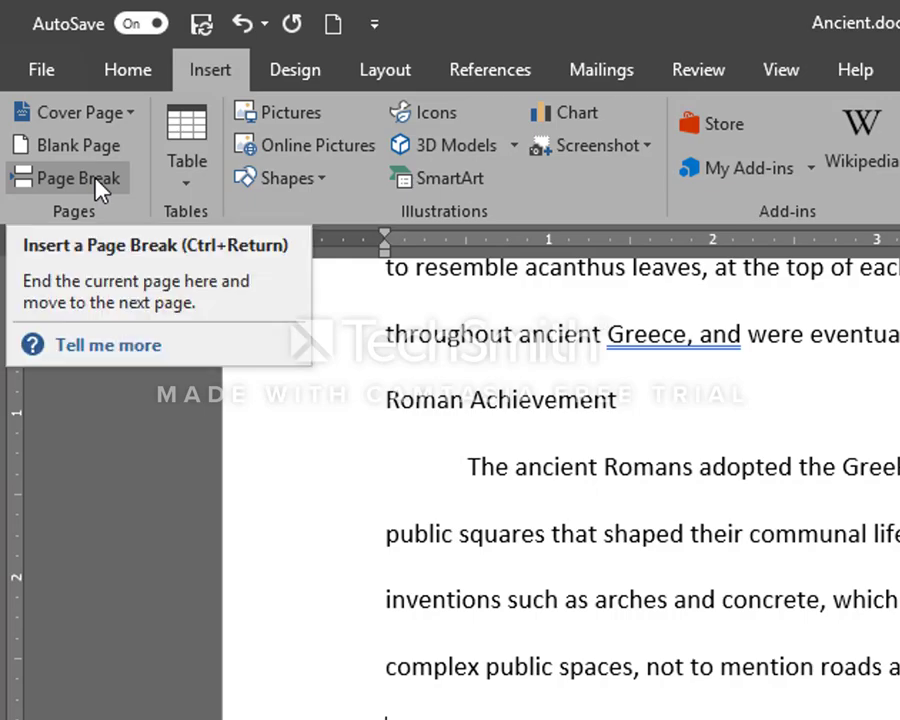
pyautogui.click(100, 188)
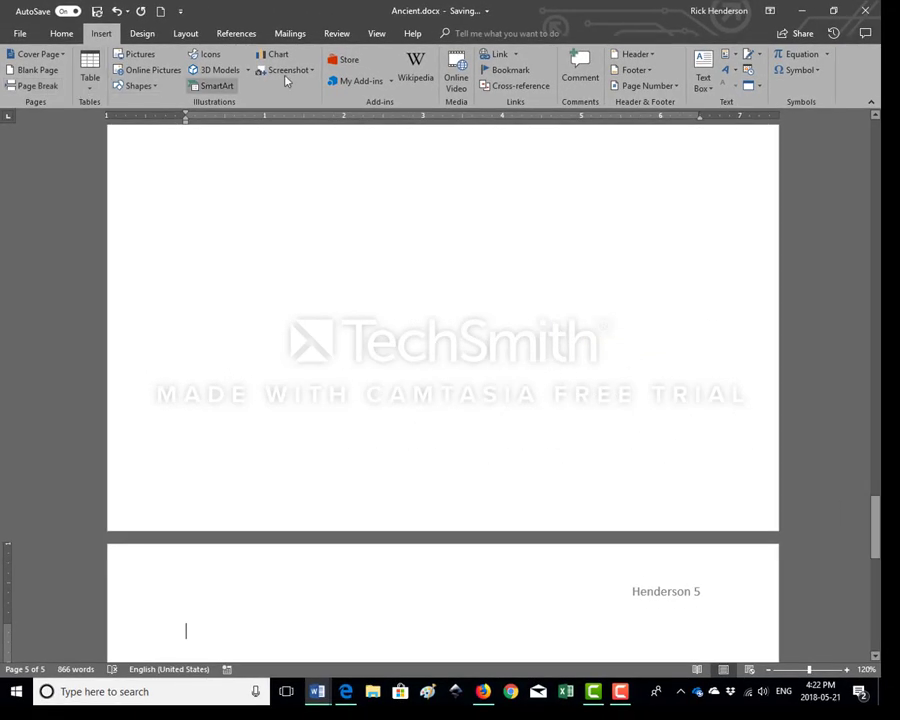
pyautogui.scroll(-2, 338, 408)
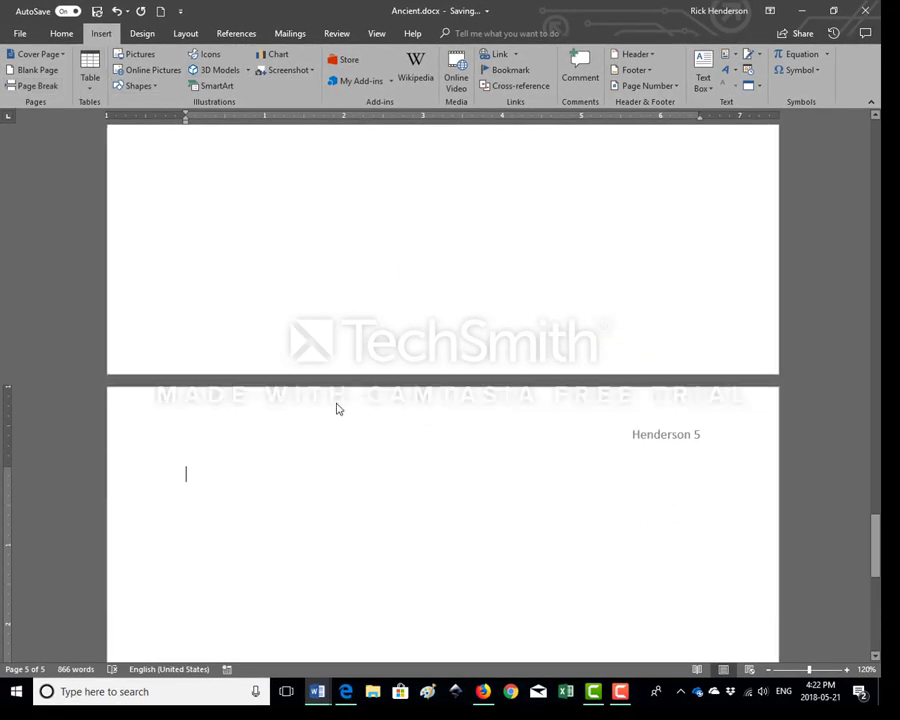
pyautogui.scroll(-1, 352, 395)
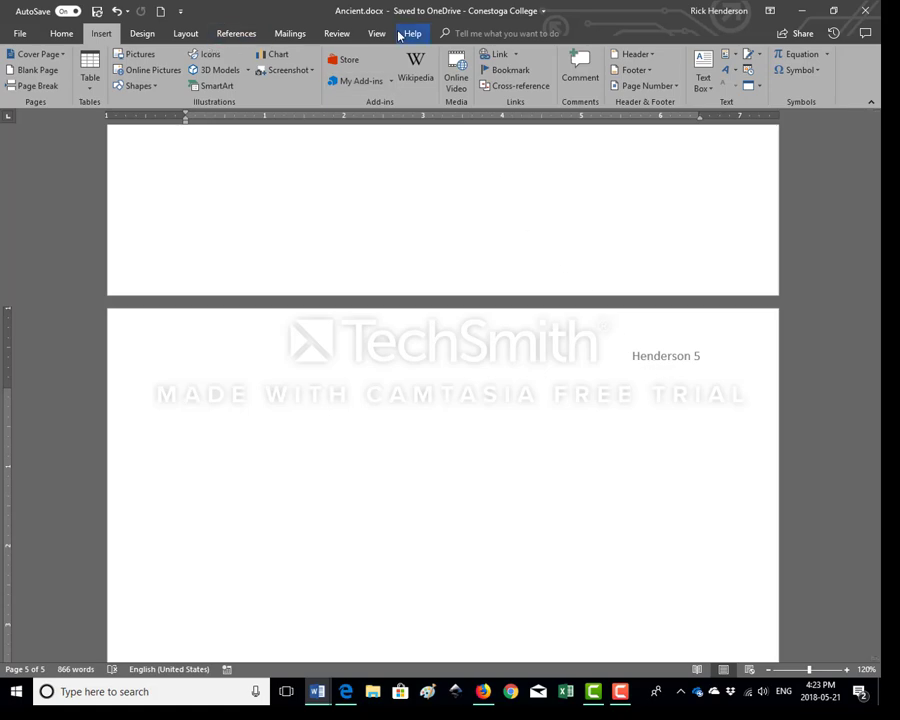
# Examine the end of the document in Outline view, with formatting marks, and in Draft view, then return to Print Layout
pyautogui.click(378, 33)
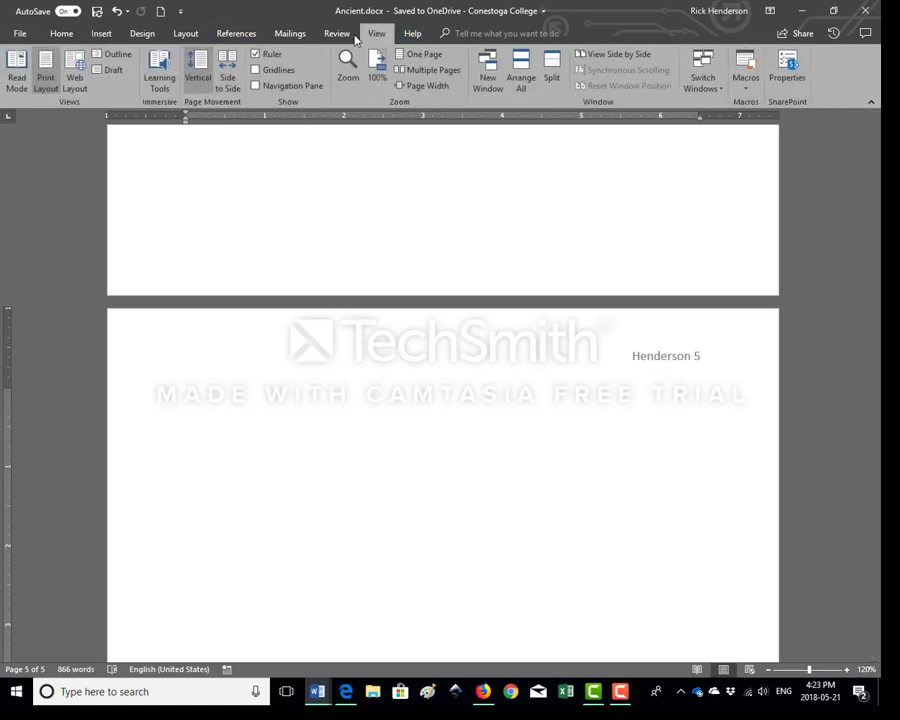
pyautogui.click(116, 57)
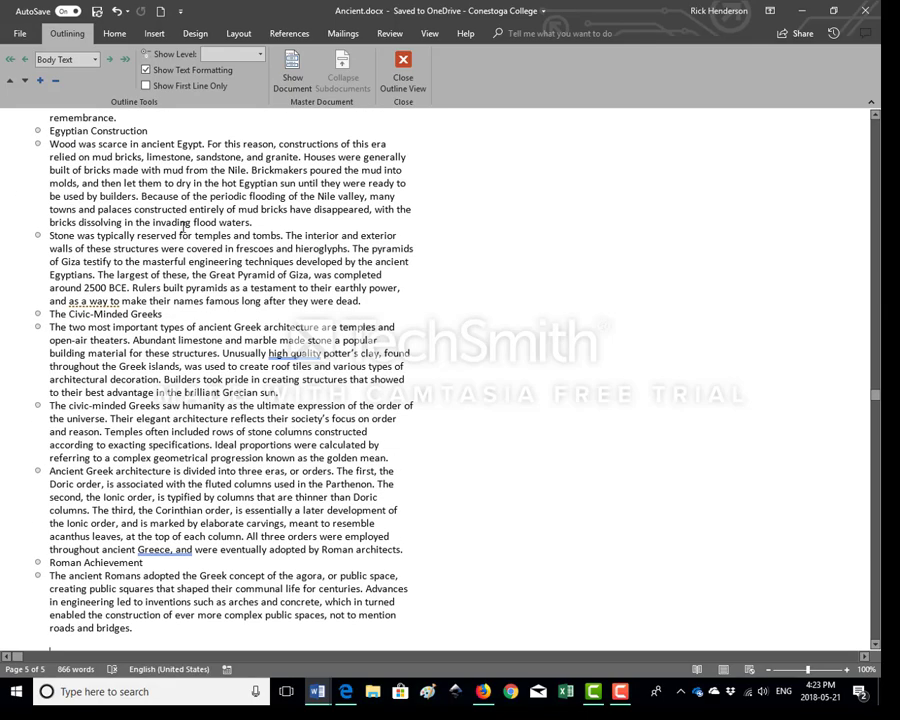
pyautogui.click(412, 76)
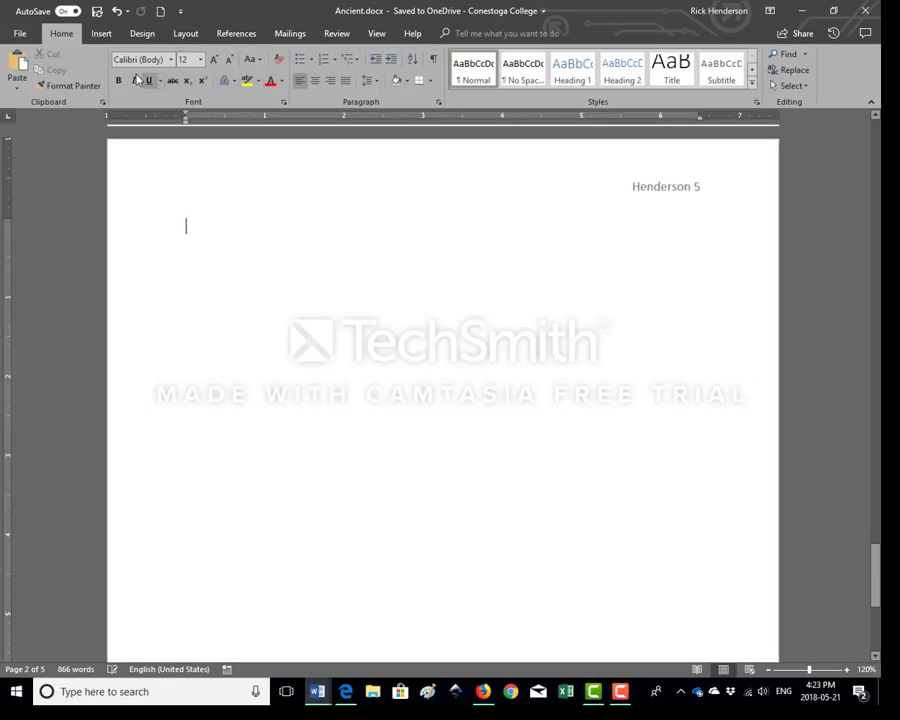
pyautogui.click(432, 59)
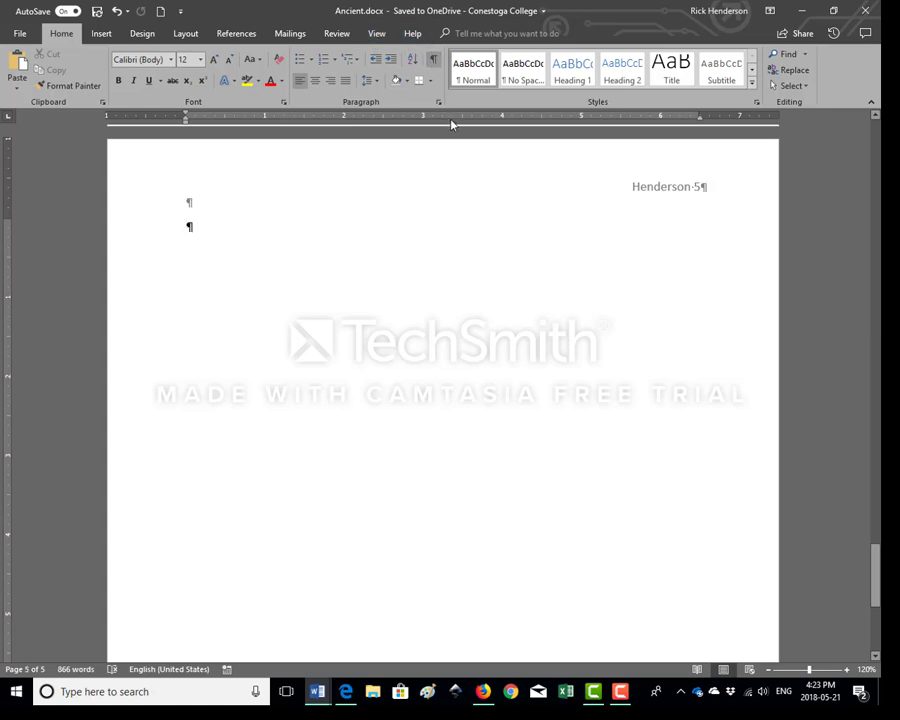
pyautogui.scroll(3, 450, 124)
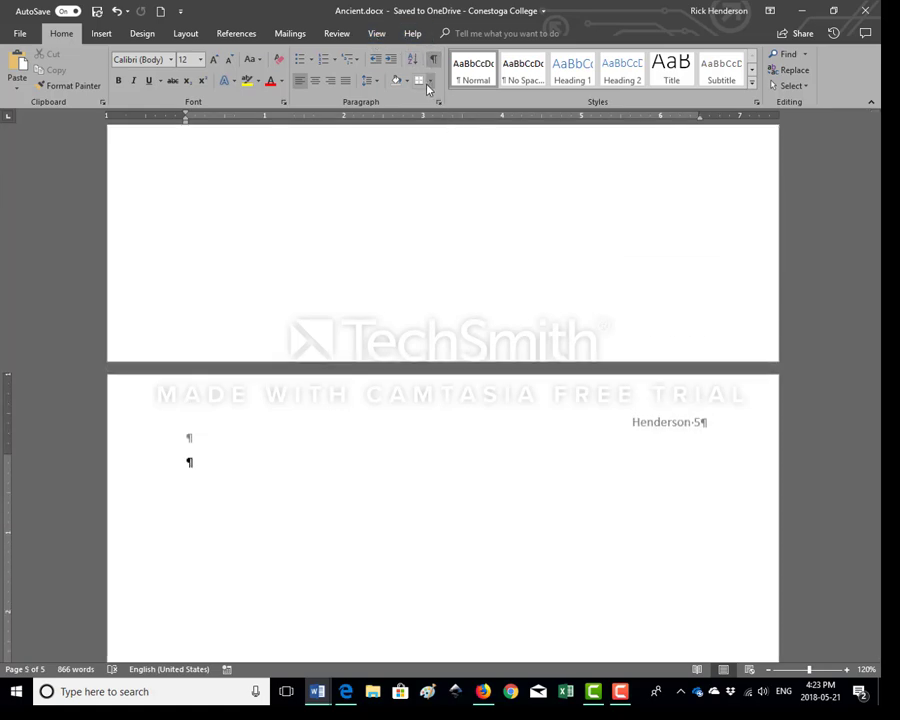
pyautogui.hotkey('ctrl', 'shift', '8')
pyautogui.click(372, 33)
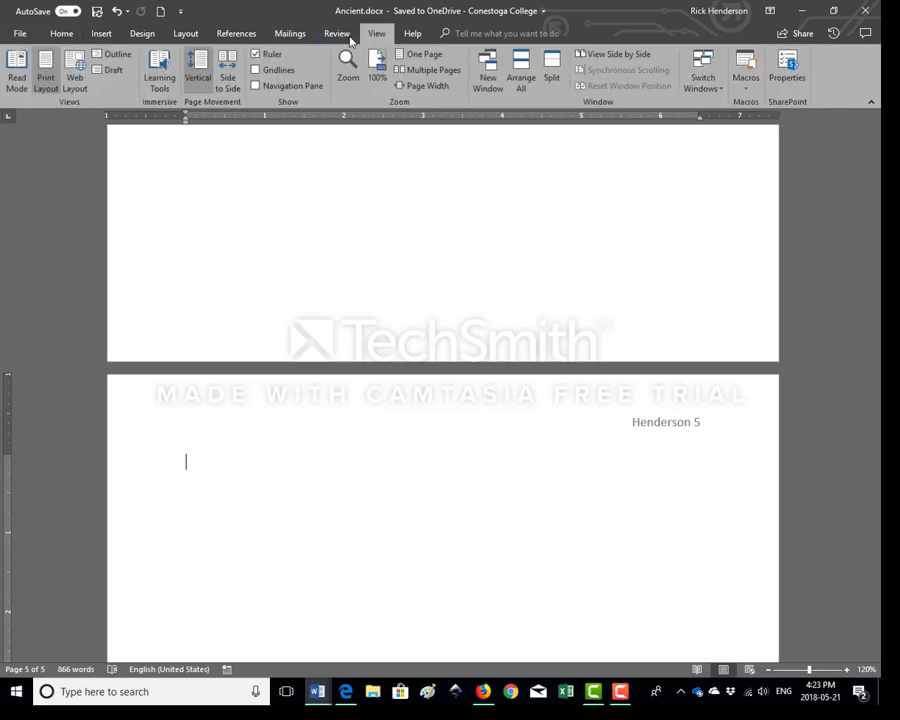
pyautogui.click(109, 72)
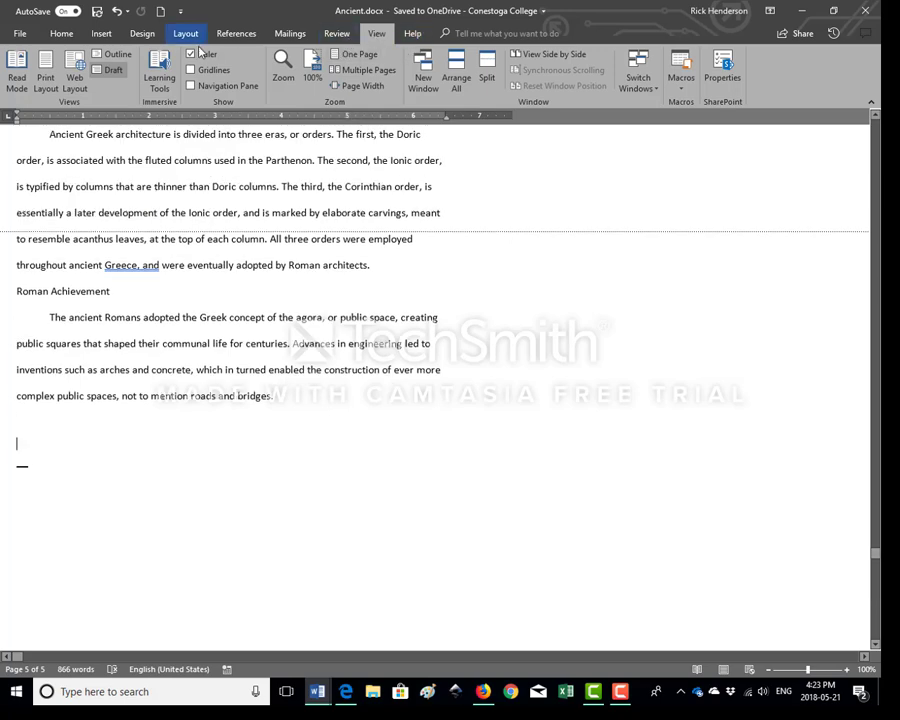
pyautogui.click(45, 72)
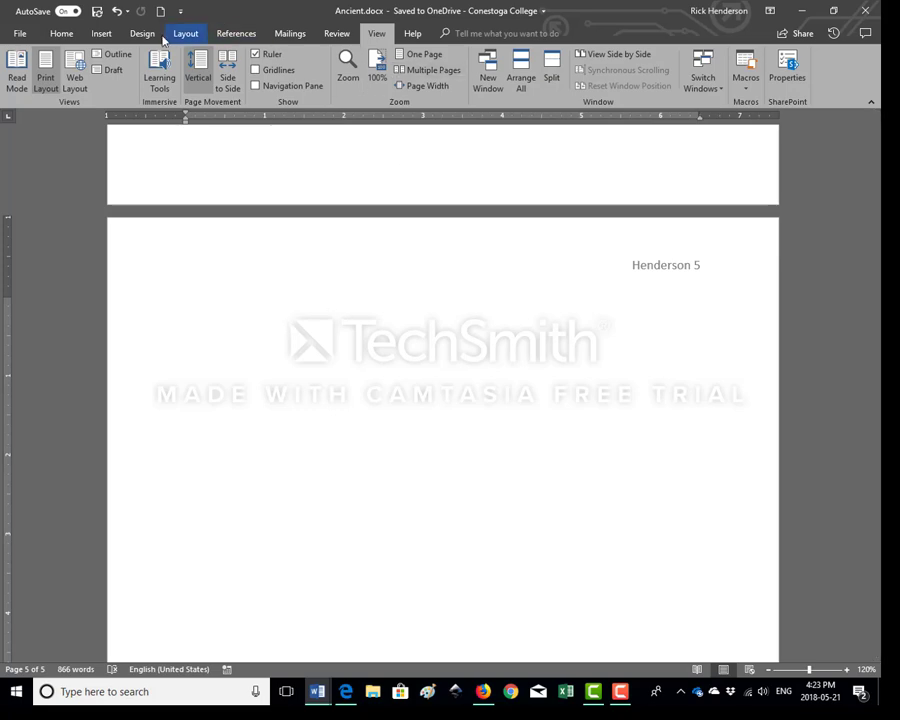
# Show the formatting marks and locate the page break after the Roman Achievement text
pyautogui.click(60, 34)
pyautogui.click(431, 61)
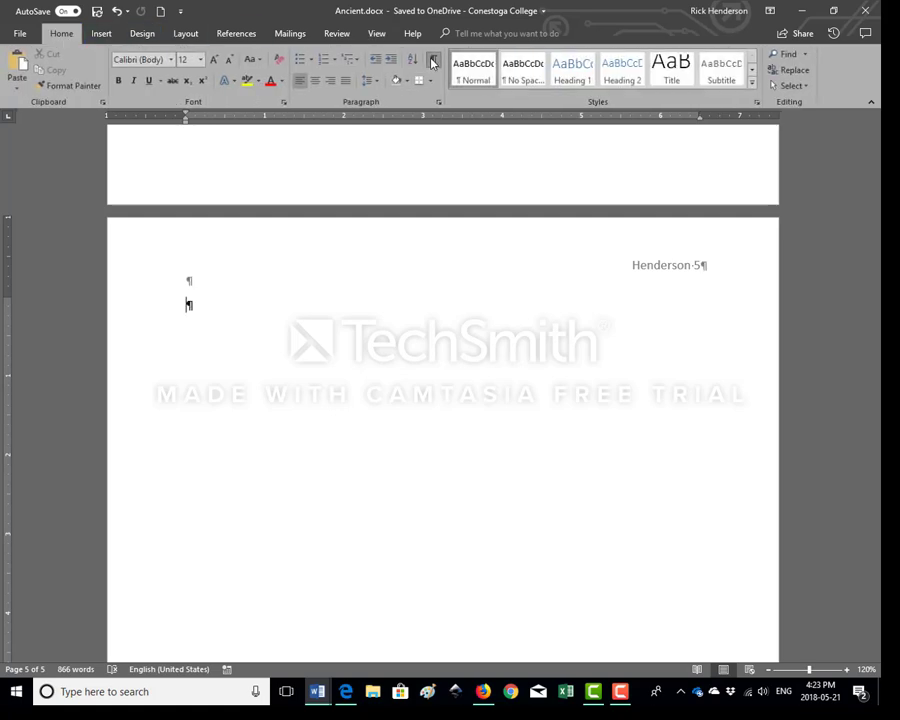
pyautogui.scroll(-3, 377, 247)
pyautogui.scroll(1, 377, 247)
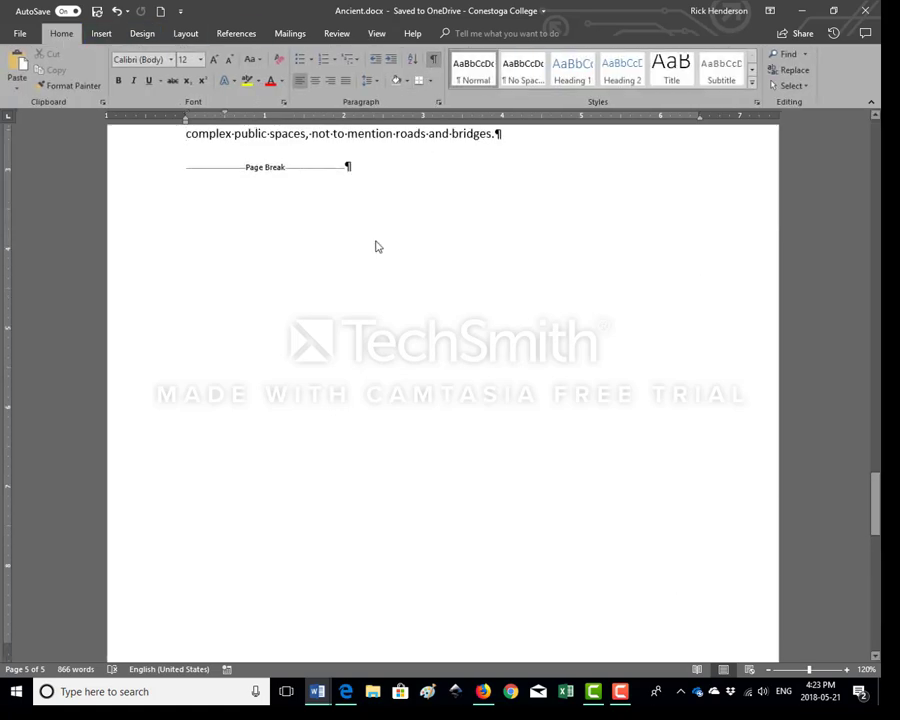
# Delete the page break and the empty paragraph following the Roman Achievement text
pyautogui.click(236, 168)
pyautogui.press('Up')
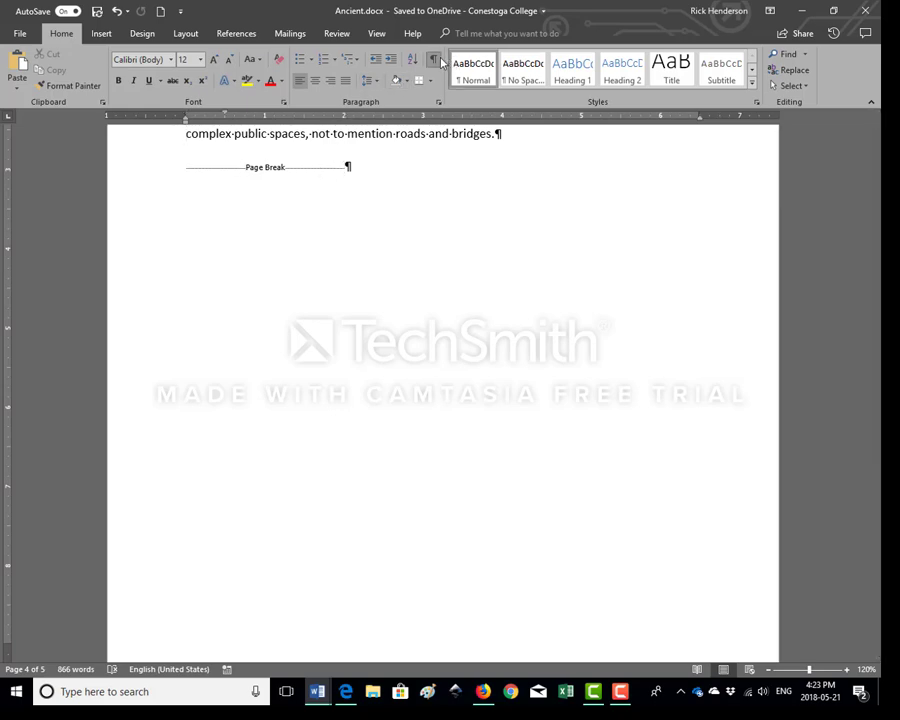
pyautogui.click(330, 171)
pyautogui.press('Return')
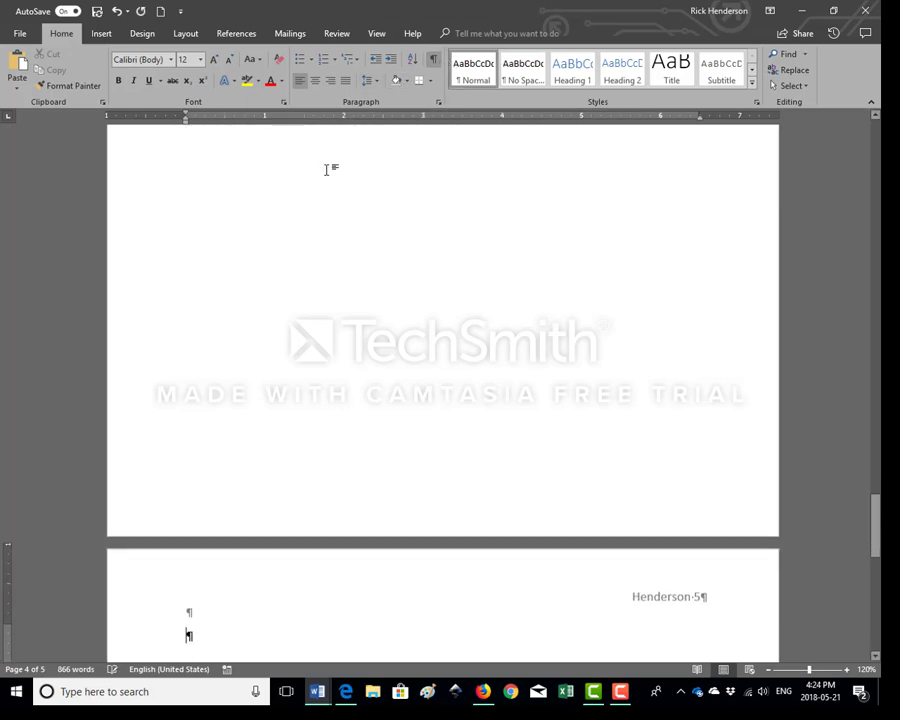
pyautogui.scroll(5, 345, 209)
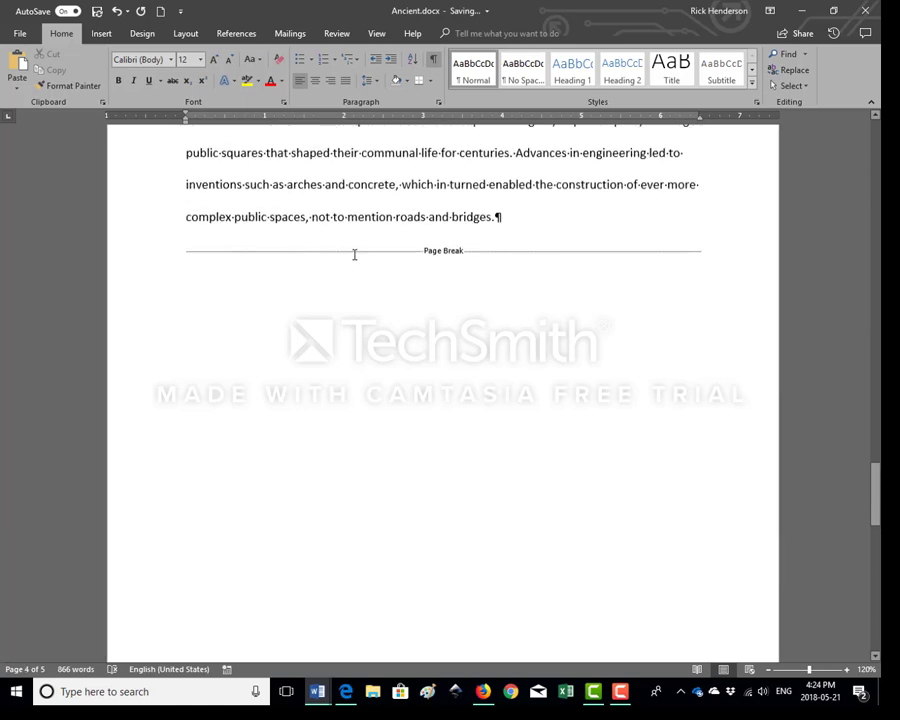
pyautogui.scroll(1, 354, 255)
pyautogui.click(355, 260)
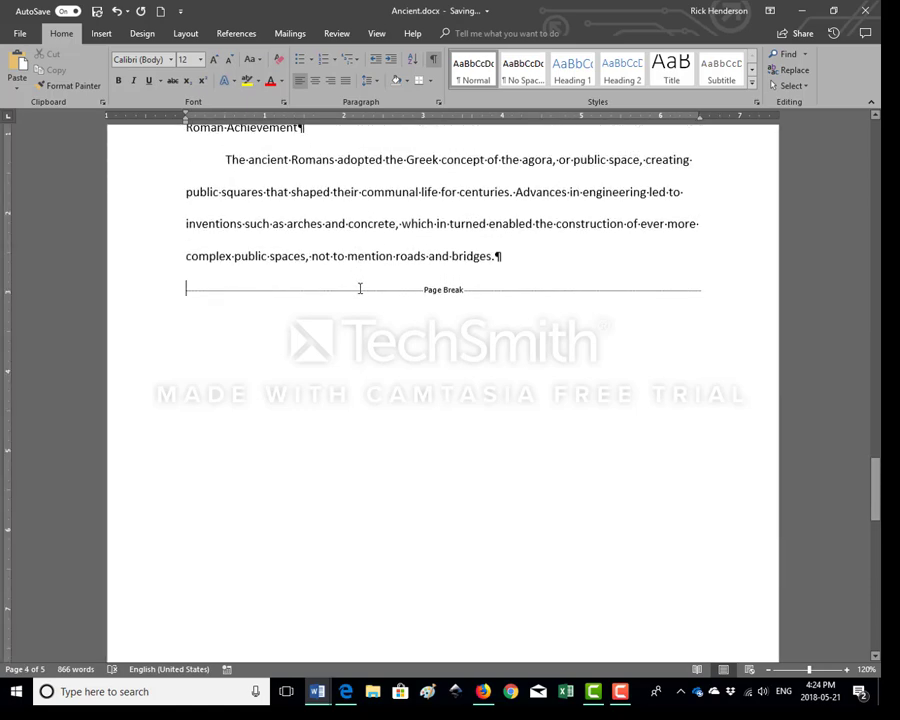
pyautogui.press('Delete')
pyautogui.scroll(-5, 360, 289)
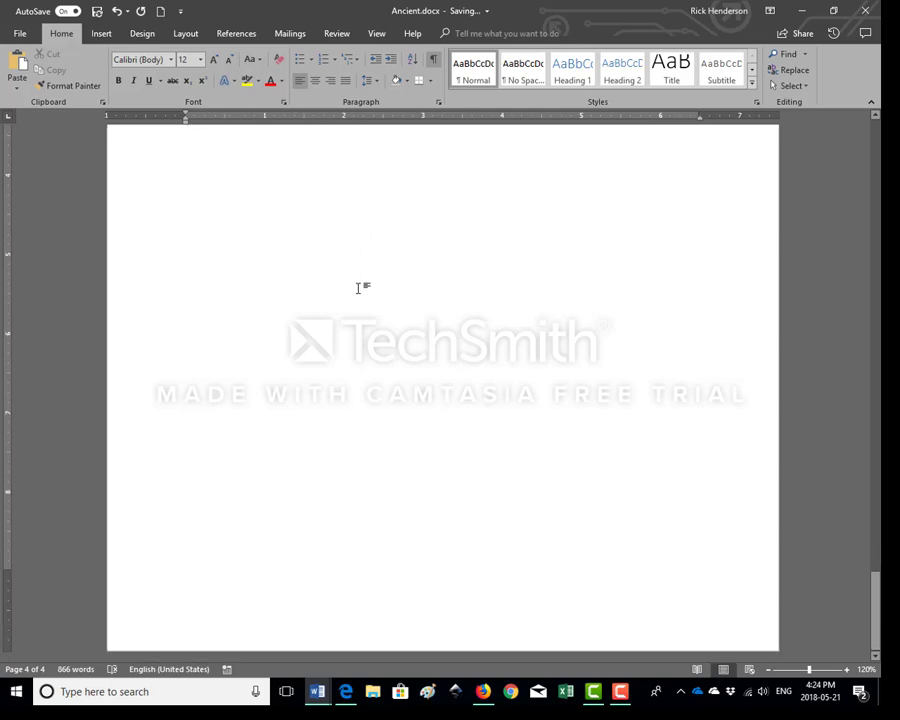
pyautogui.scroll(5, 358, 290)
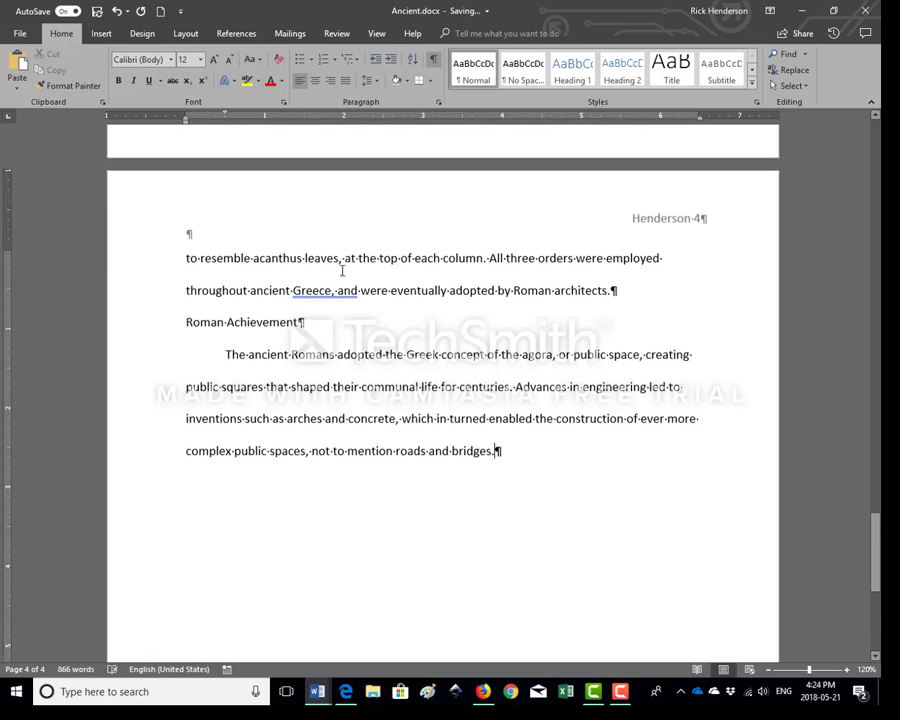
# Insert a page break after the Roman Achievement text and remove the first-line indent from the new page's paragraph
pyautogui.click(99, 33)
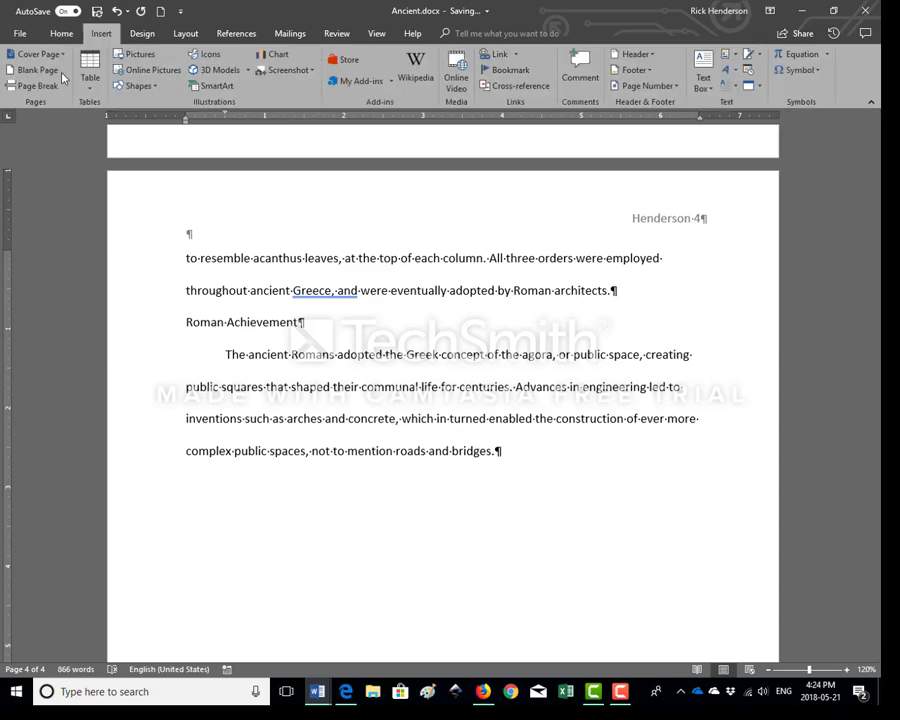
pyautogui.click(37, 86)
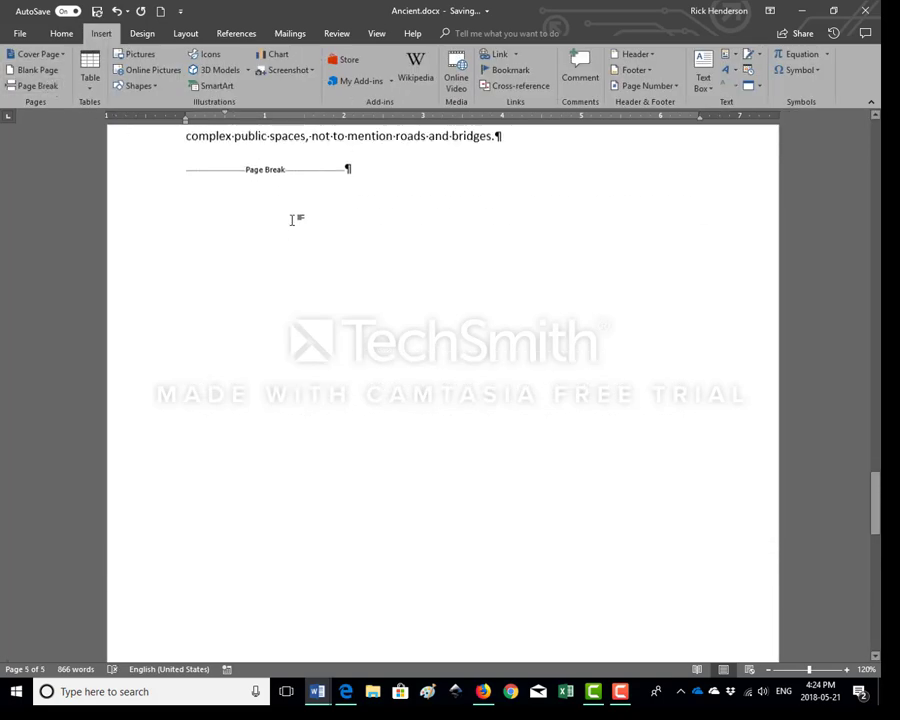
pyautogui.scroll(-10, 292, 220)
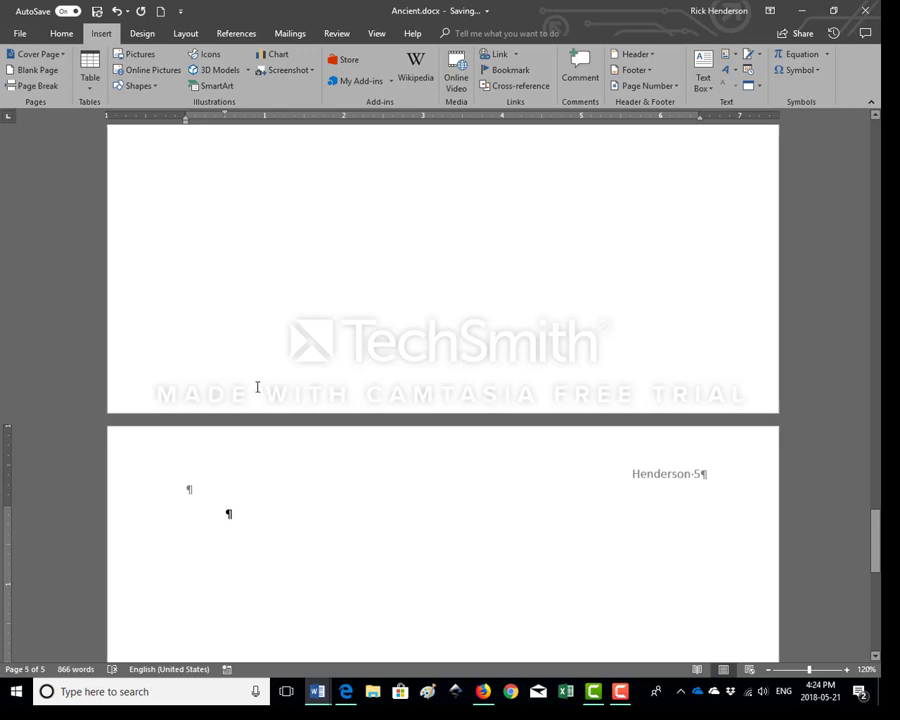
pyautogui.press('BackSpace')
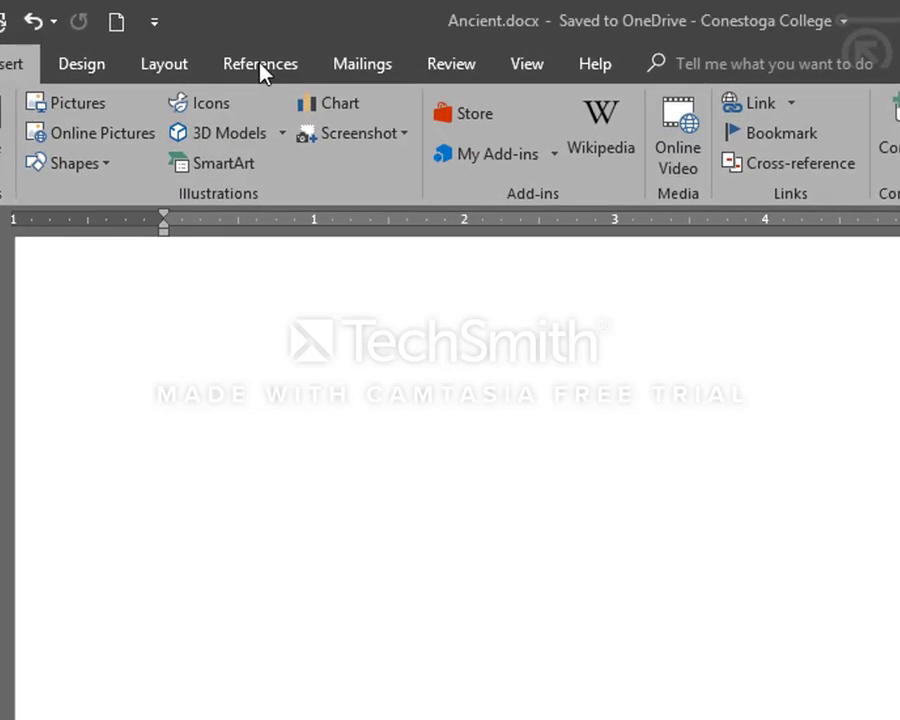
# Insert the built-in Bibliography in MLA style on the new last page
pyautogui.click(234, 33)
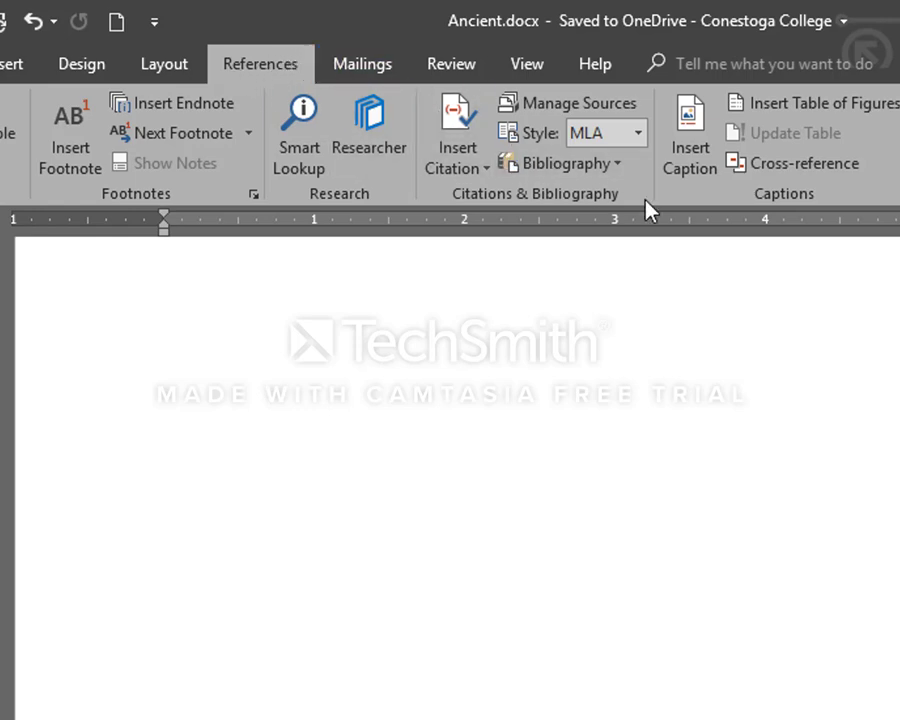
pyautogui.click(606, 168)
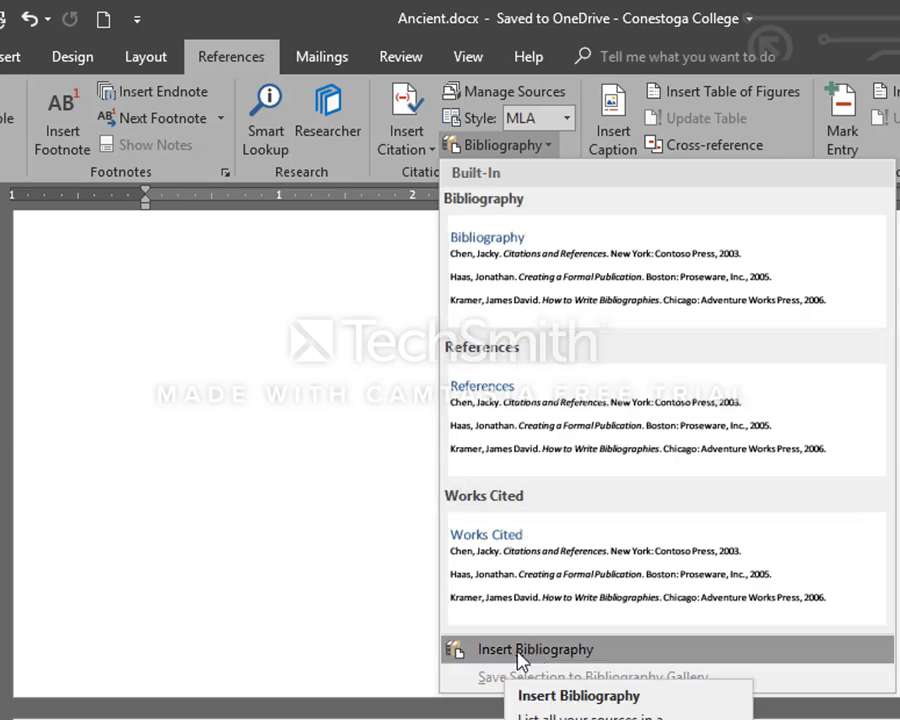
pyautogui.click(686, 276)
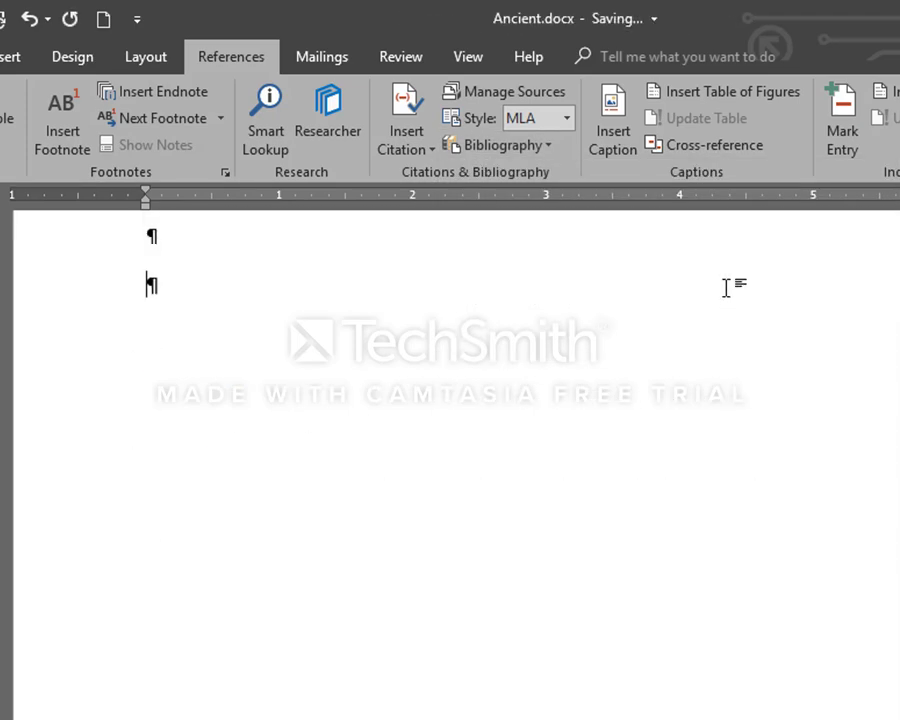
pyautogui.scroll(6, 727, 291)
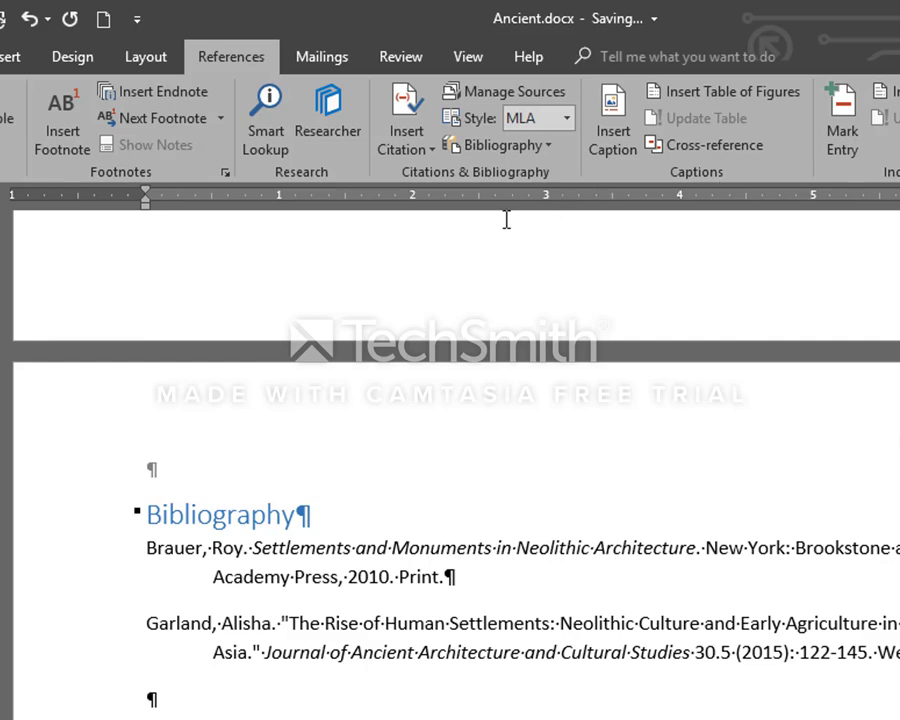
# Hide the formatting marks and look over the bibliography page and the page before it
pyautogui.click(3, 56)
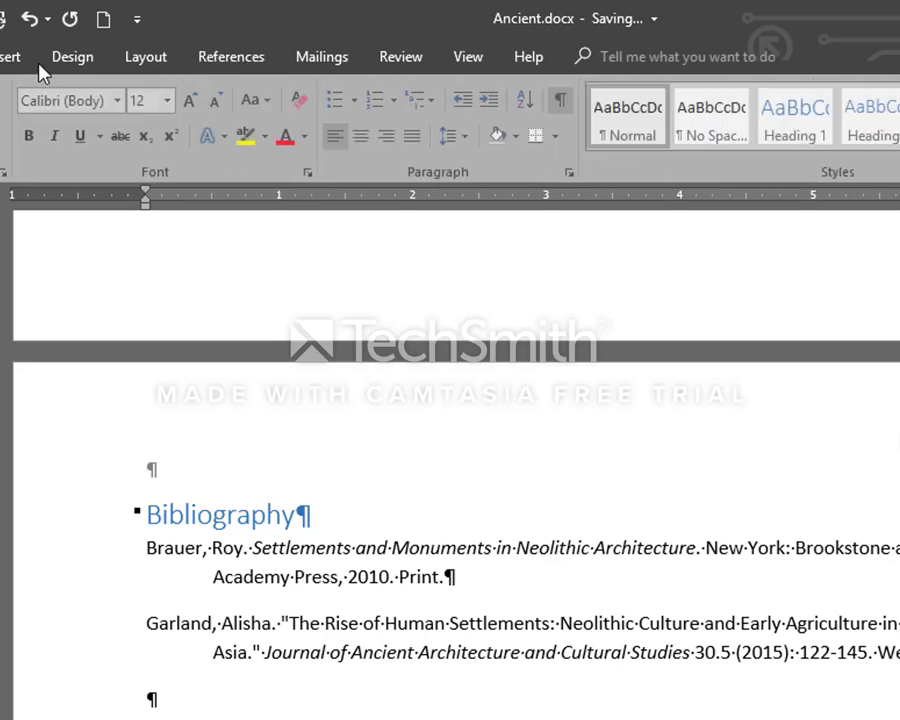
pyautogui.click(560, 104)
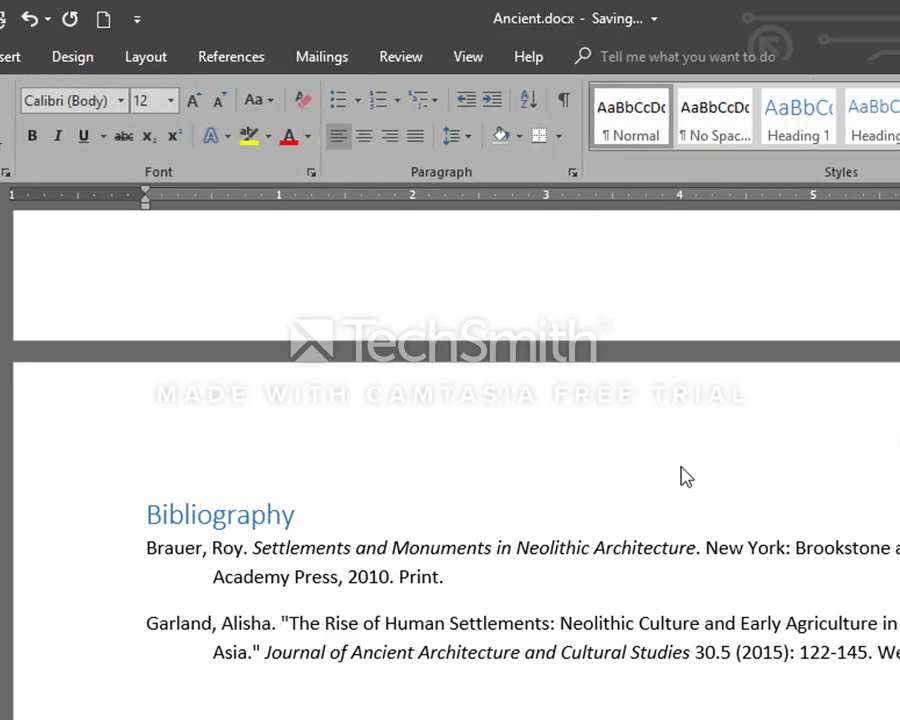
pyautogui.scroll(5, 683, 468)
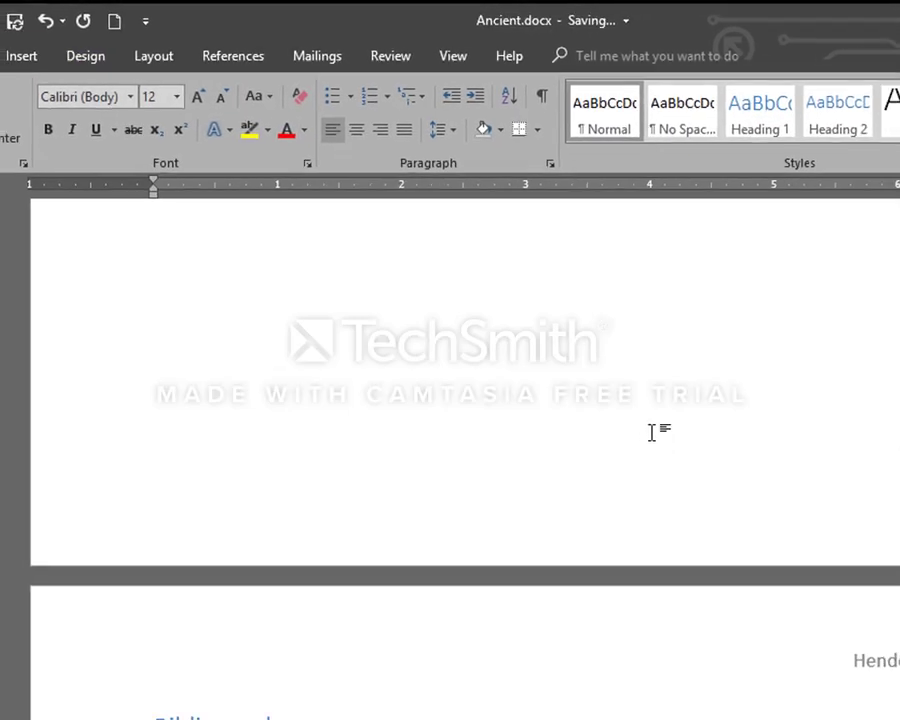
pyautogui.scroll(10, 527, 308)
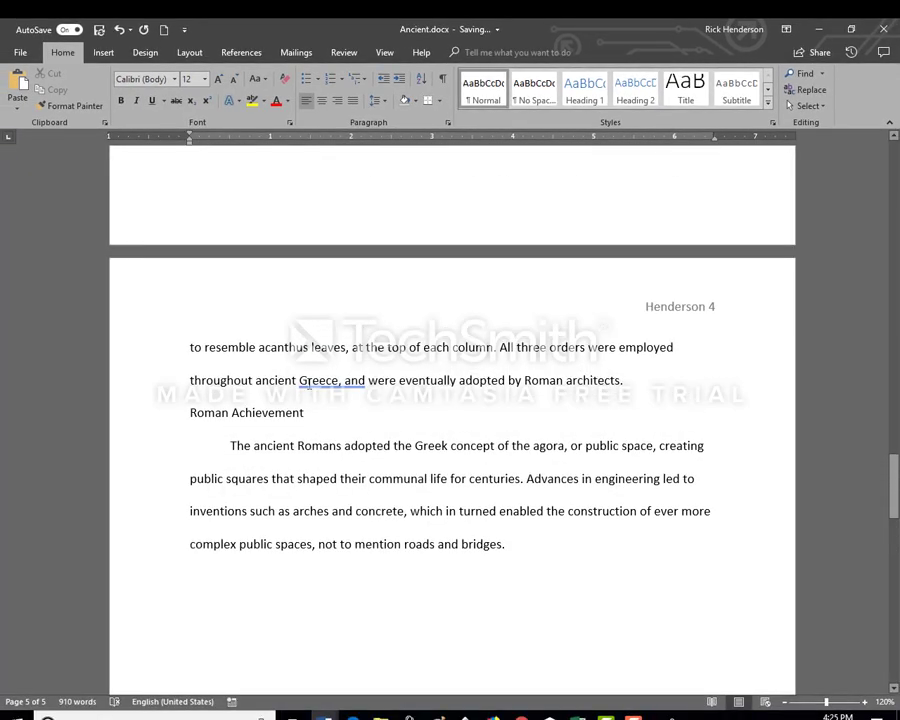
pyautogui.scroll(-12, 344, 381)
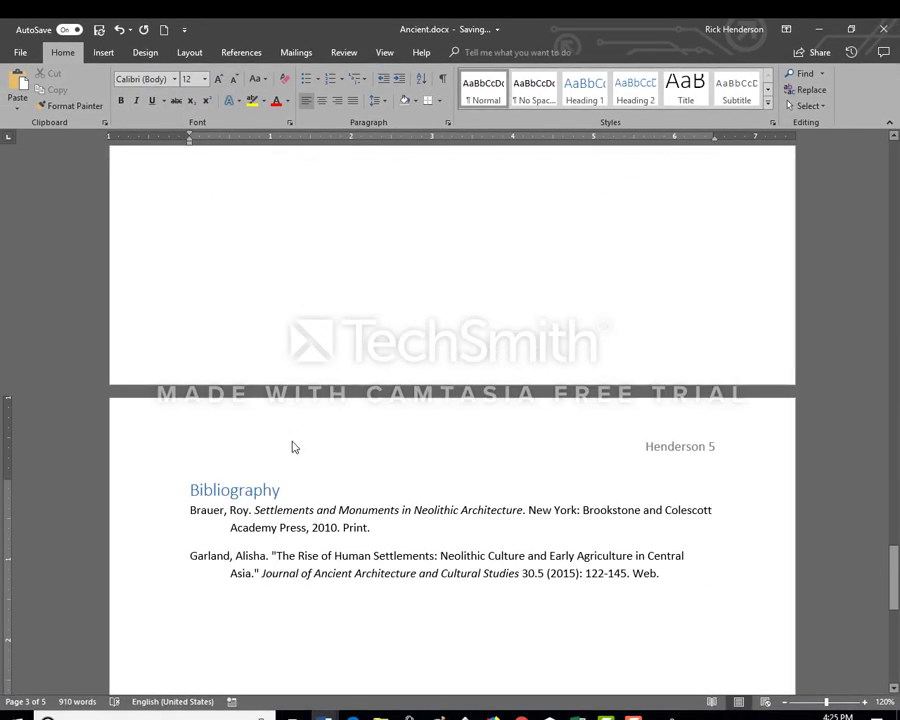
pyautogui.rightClick(279, 488)
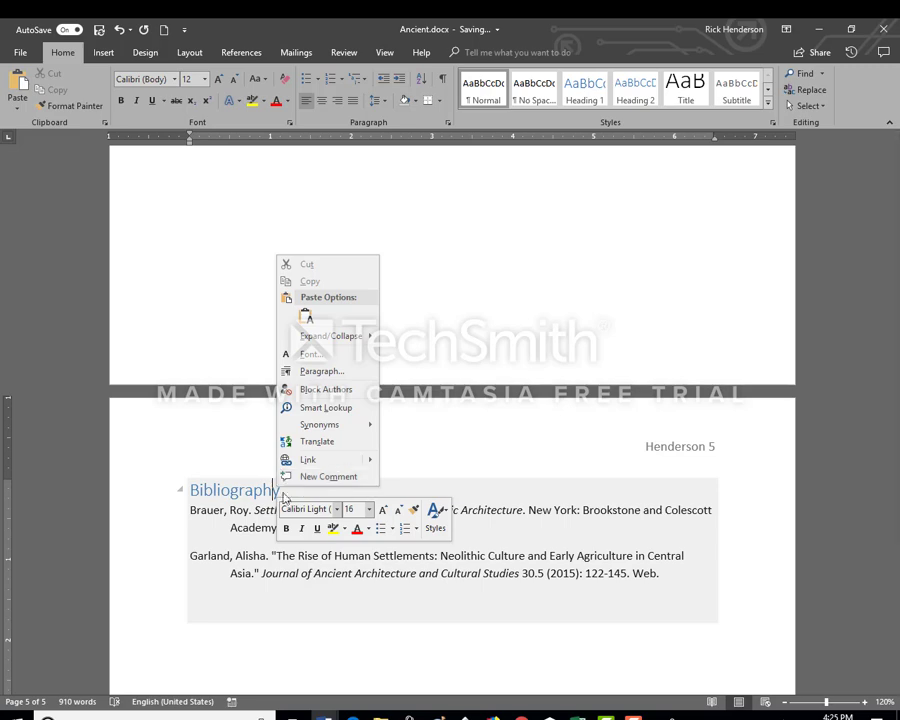
pyautogui.press('Escape')
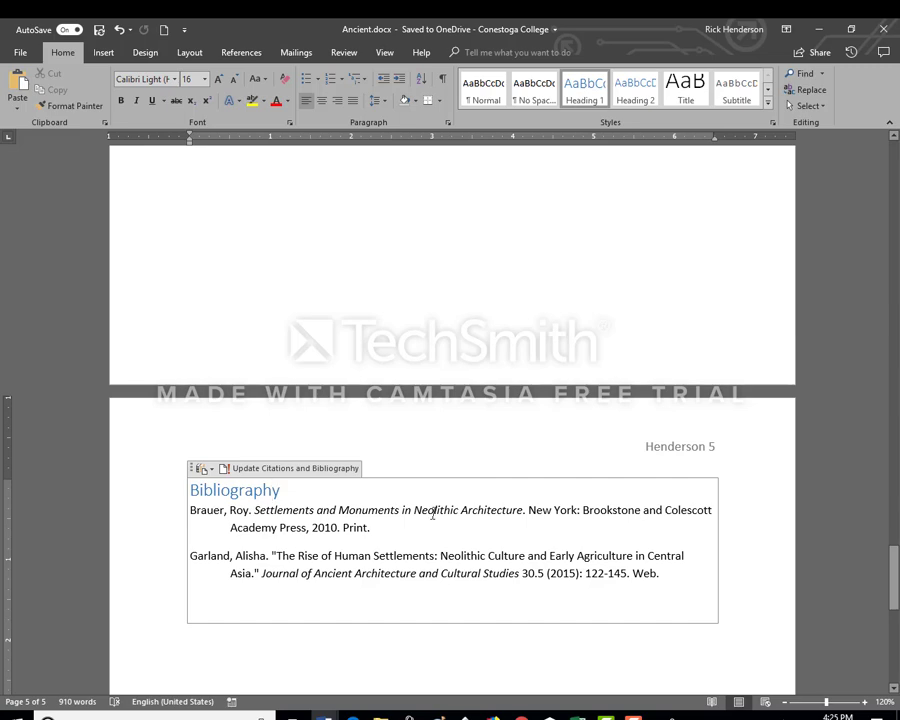
# Open the Source Manager and preview the citation and bibliography entry of each source in the Master List
pyautogui.click(434, 510)
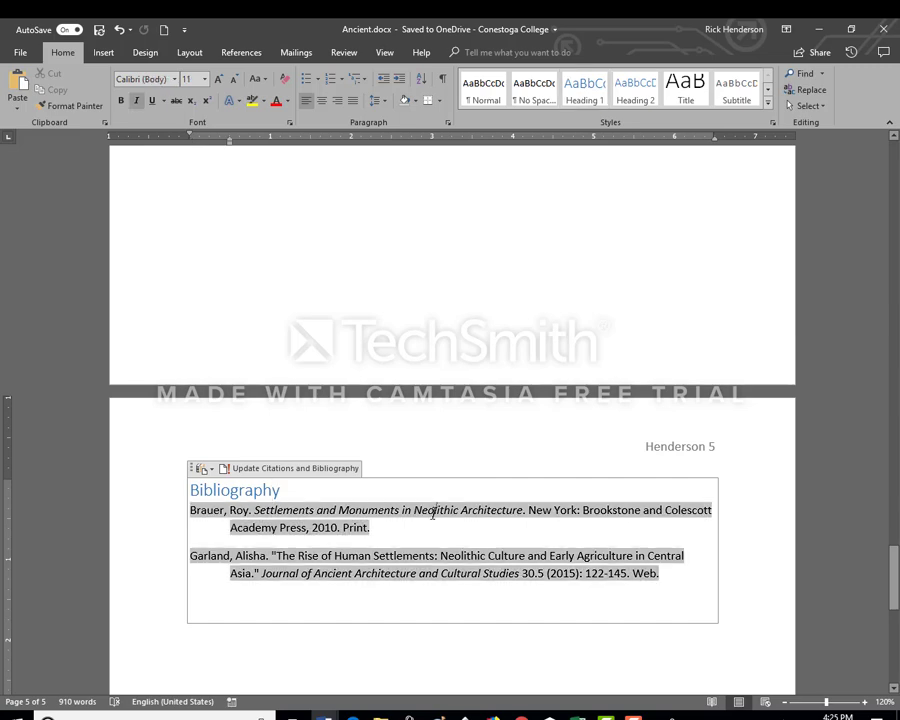
pyautogui.click(241, 52)
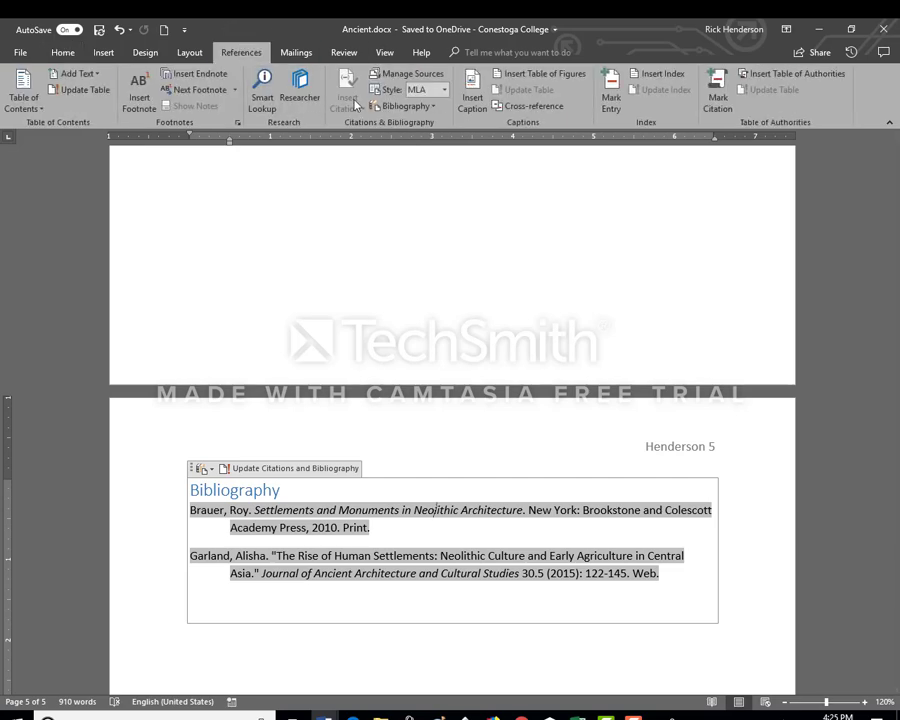
pyautogui.click(412, 80)
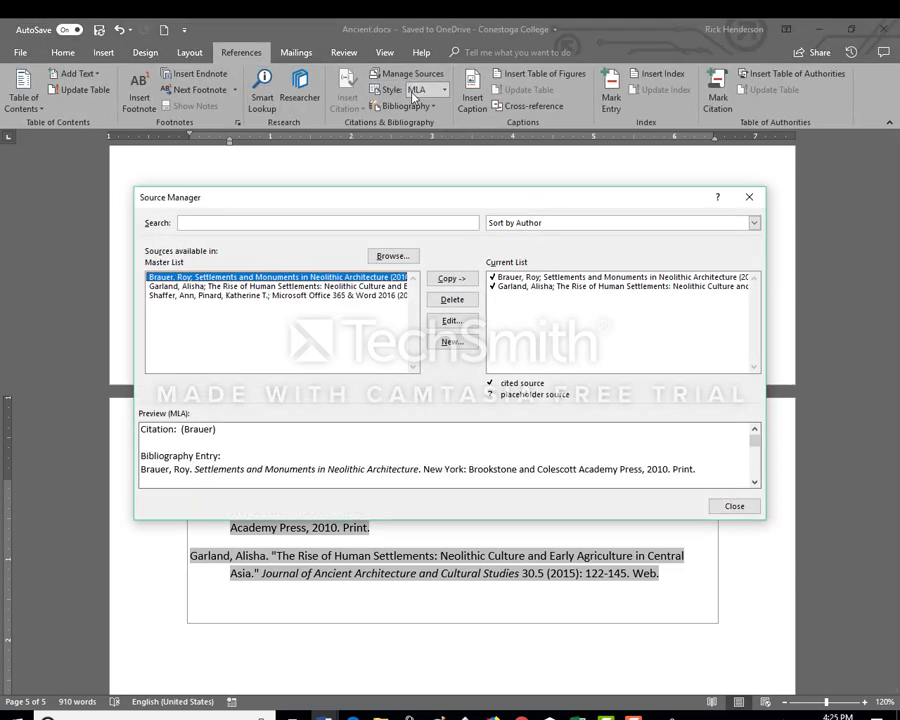
pyautogui.click(327, 296)
pyautogui.click(327, 287)
pyautogui.click(331, 278)
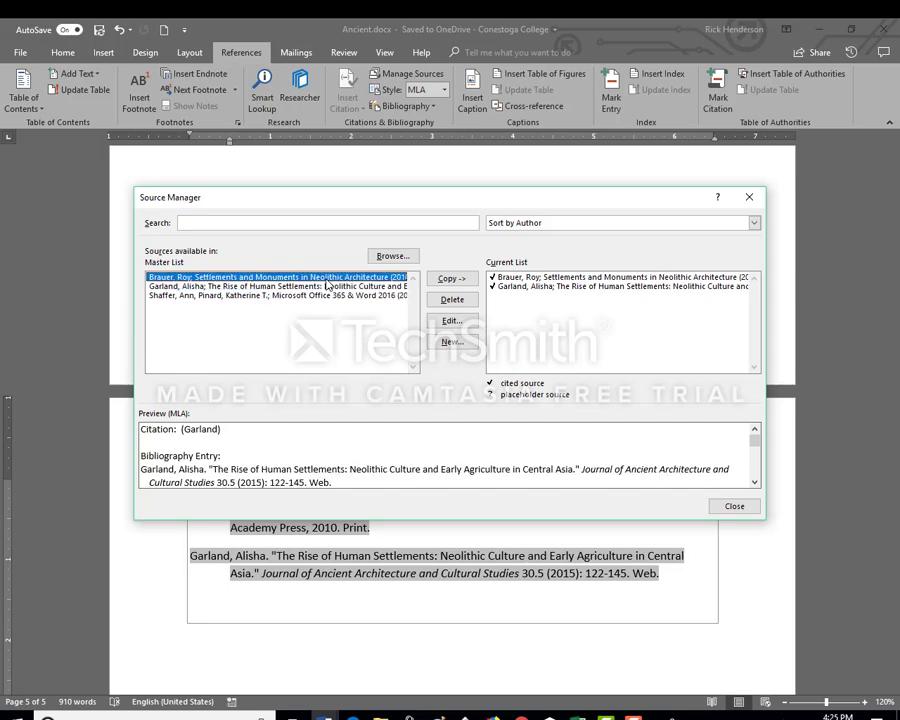
pyautogui.click(338, 295)
pyautogui.click(339, 287)
pyautogui.click(339, 278)
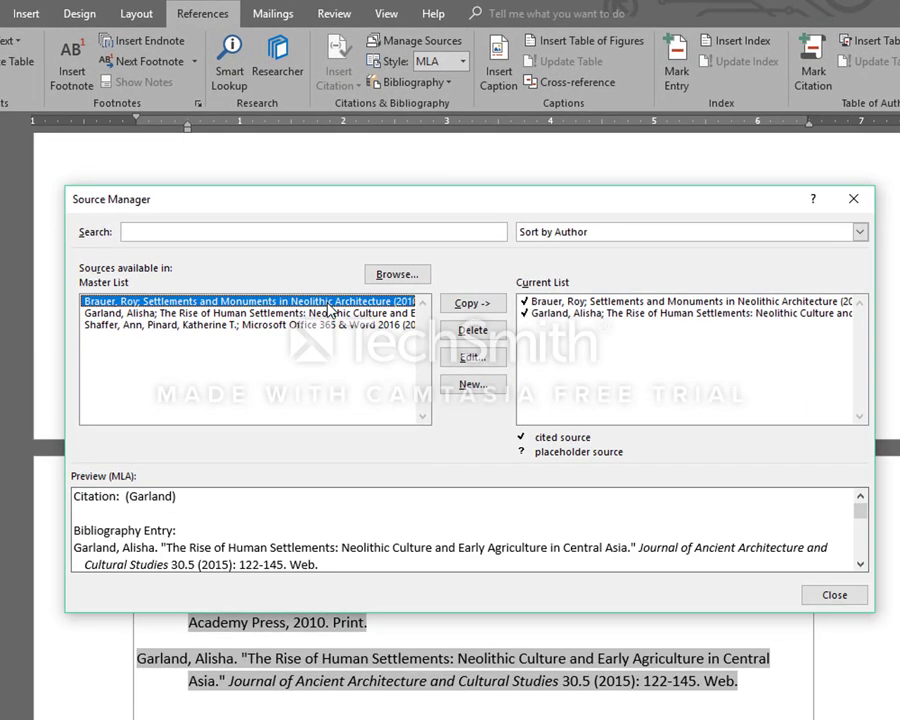
pyautogui.click(310, 325)
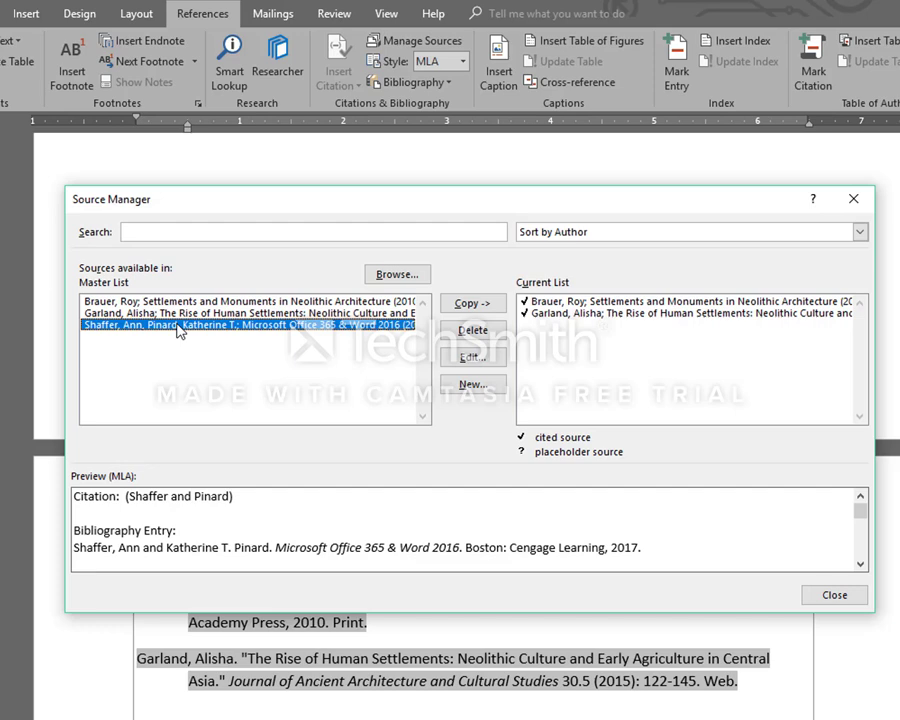
# Preview the cited sources in the document's Current List and close the Source Manager
pyautogui.click(552, 313)
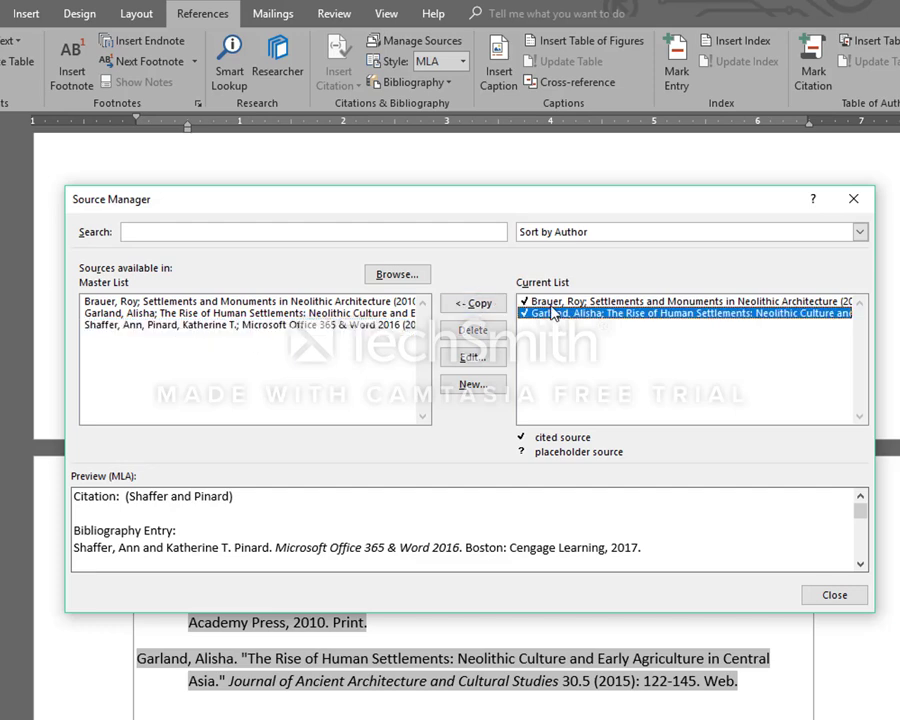
pyautogui.press('Up')
pyautogui.press('Down')
pyautogui.press('Up')
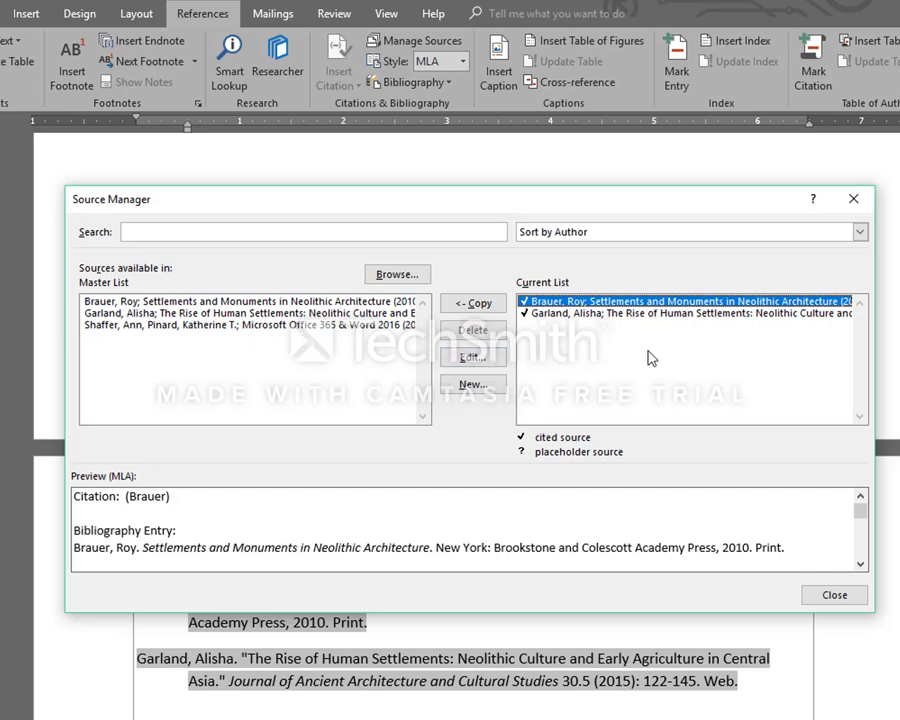
pyautogui.click(835, 596)
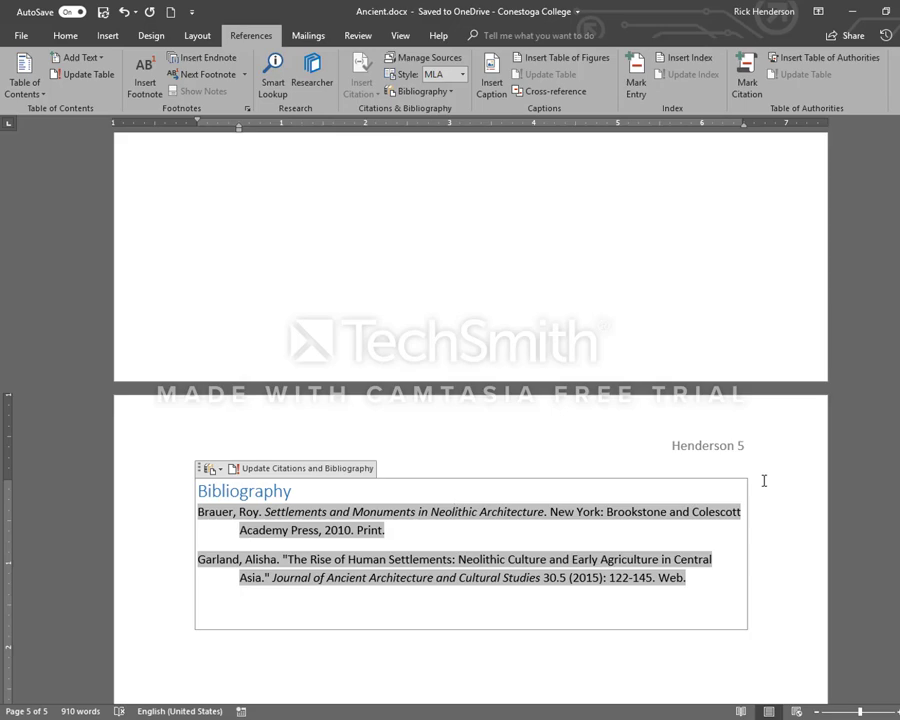
# Apply the Heading 1 style to the "Neolithic Settlements" section title on the first page
pyautogui.scroll(8, 727, 458)
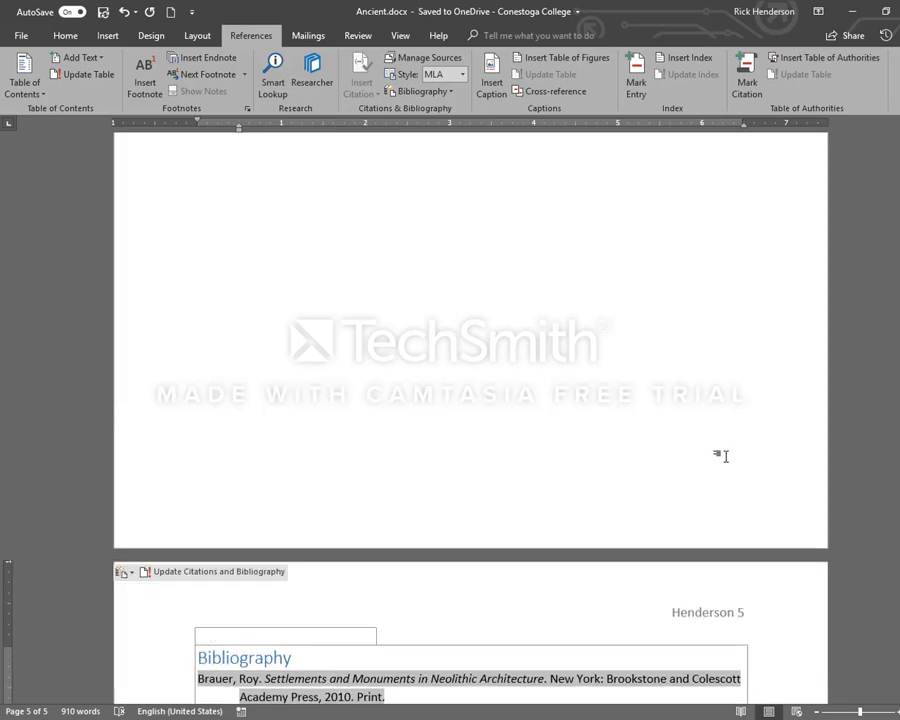
pyautogui.scroll(1, 727, 456)
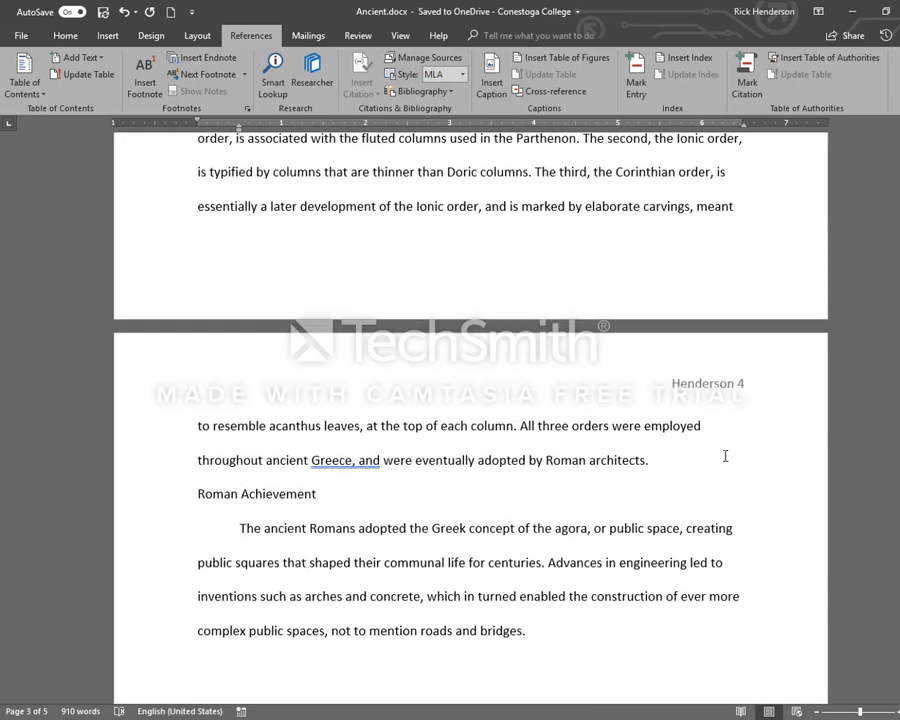
pyautogui.scroll(18, 725, 456)
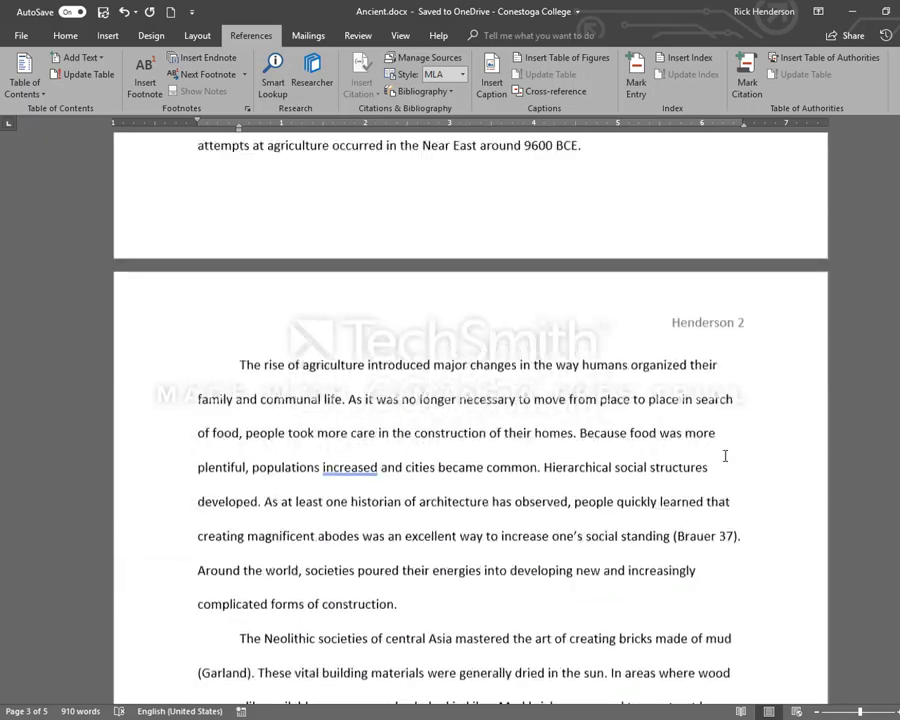
pyautogui.scroll(10, 725, 456)
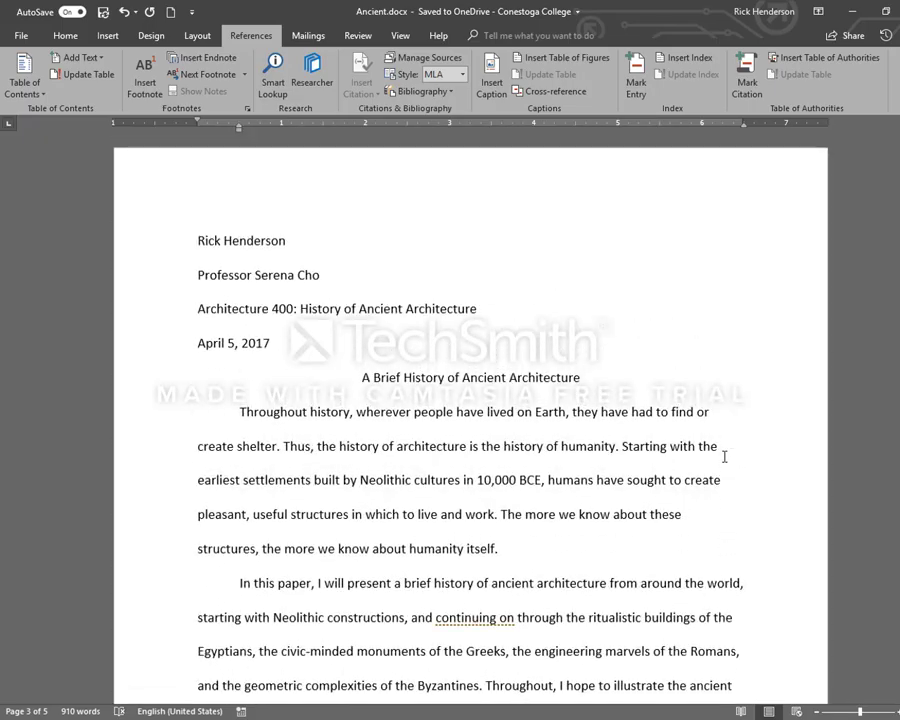
pyautogui.scroll(-5, 725, 456)
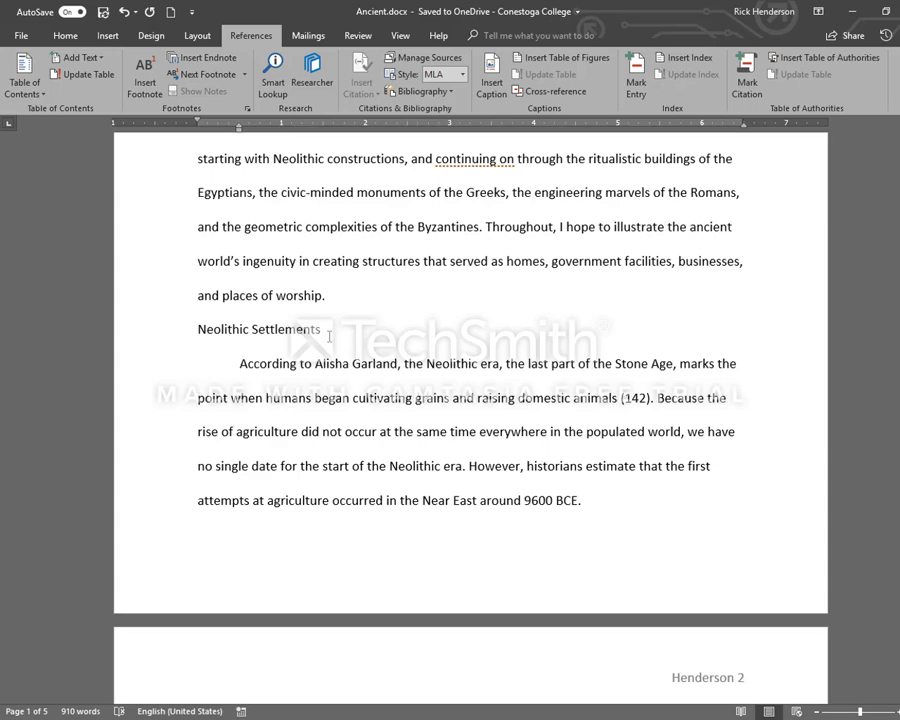
pyautogui.click(198, 329)
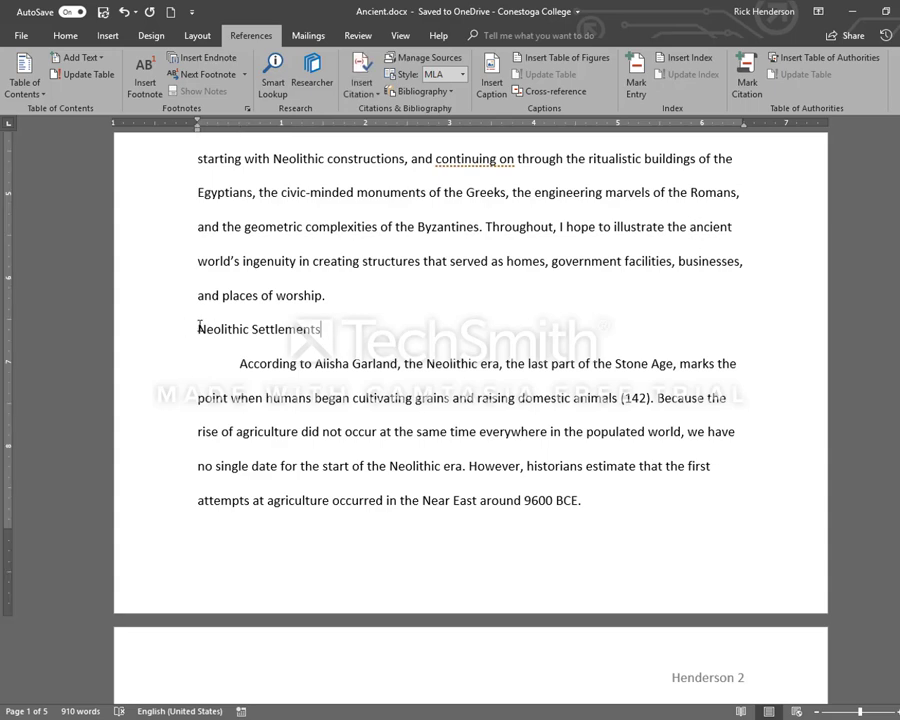
pyautogui.moveTo(255, 327); pyautogui.dragTo(321, 327)
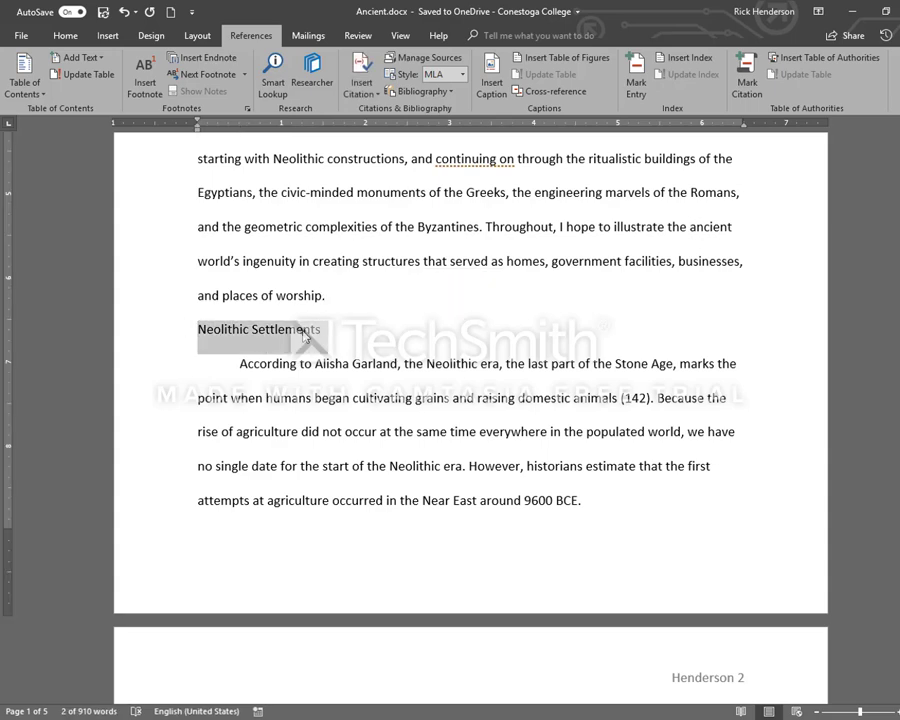
pyautogui.click(303, 331)
pyautogui.moveTo(322, 332); pyautogui.dragTo(200, 327)
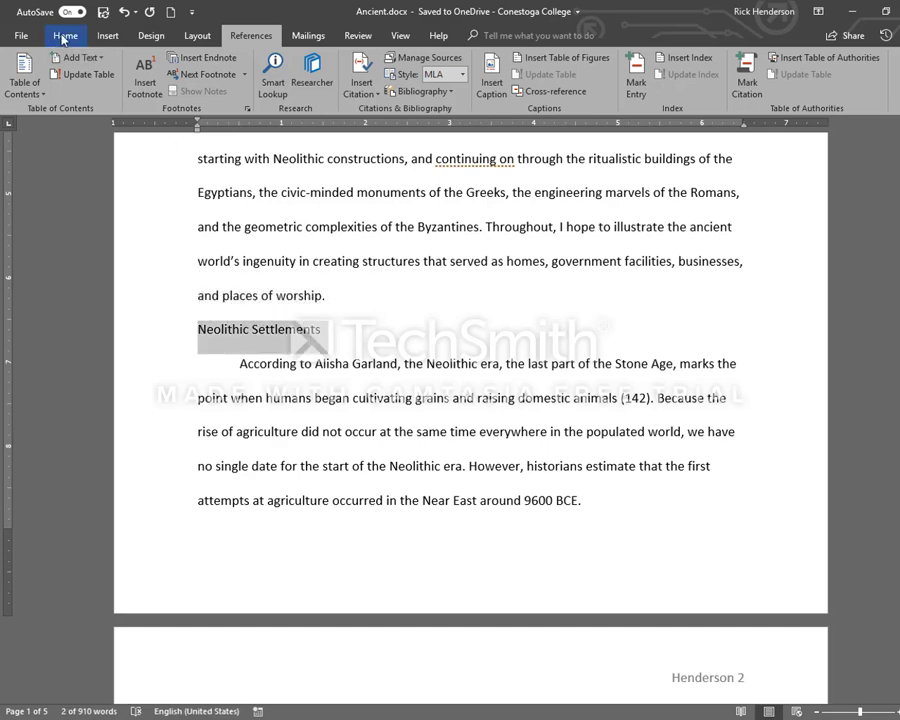
pyautogui.click(63, 37)
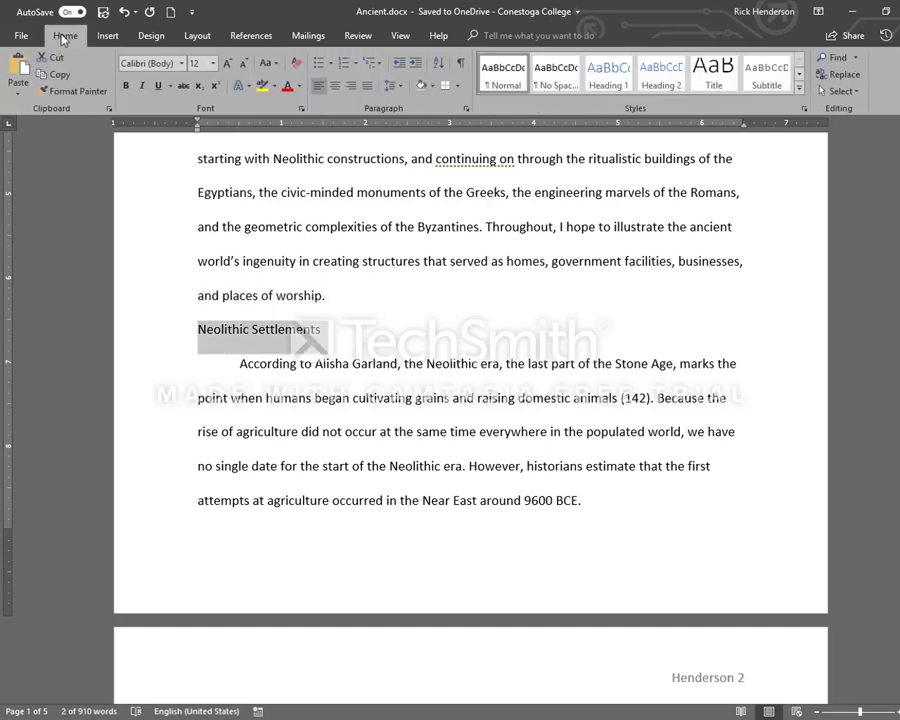
pyautogui.click(607, 76)
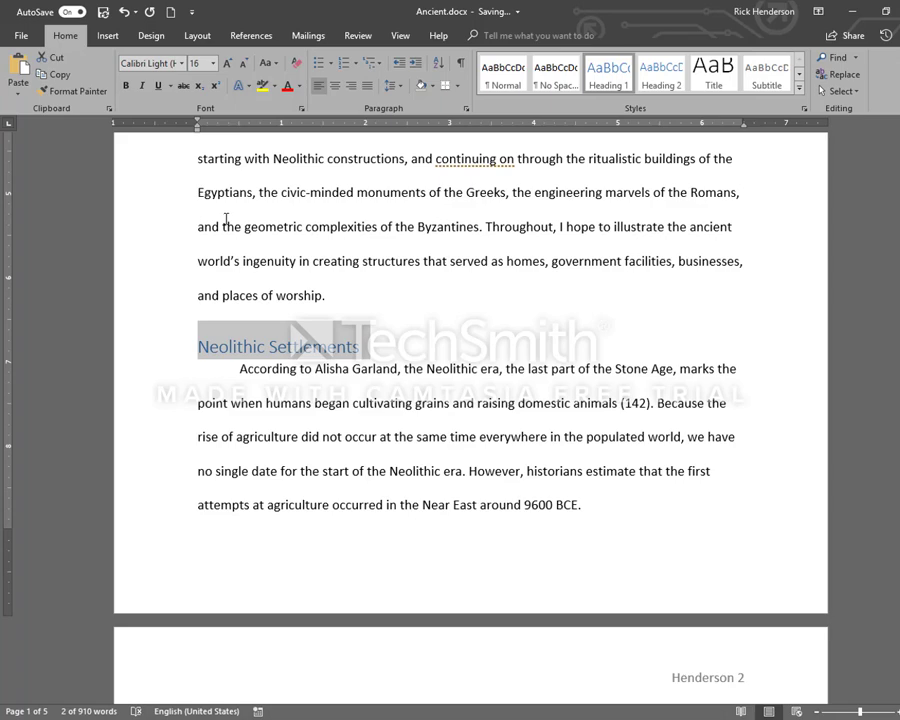
# Show the document's headings in the Navigation pane
pyautogui.hotkey('ctrl', 'f')
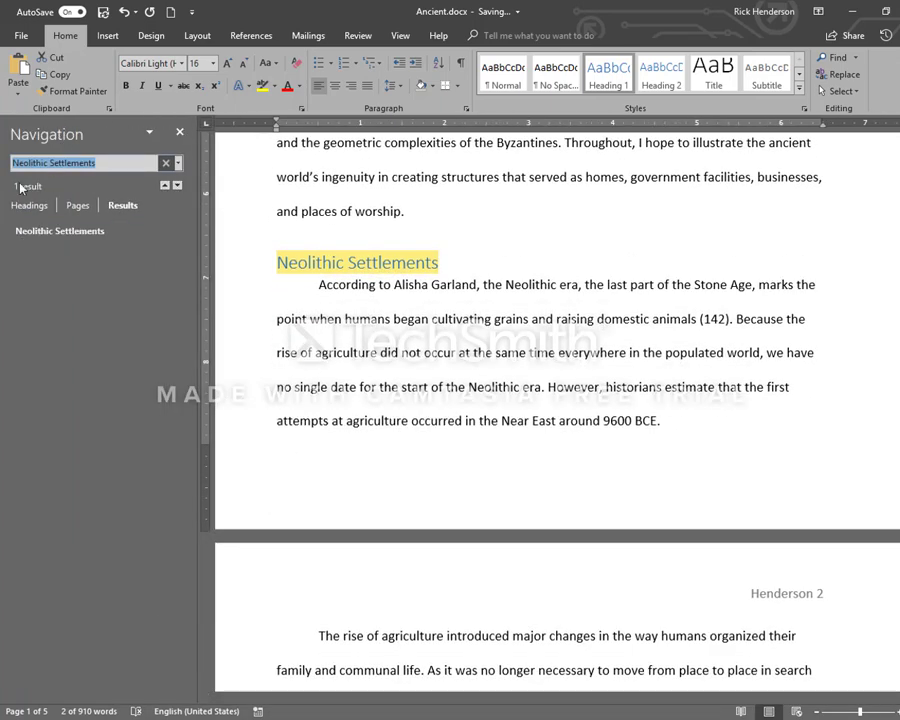
pyautogui.click(29, 205)
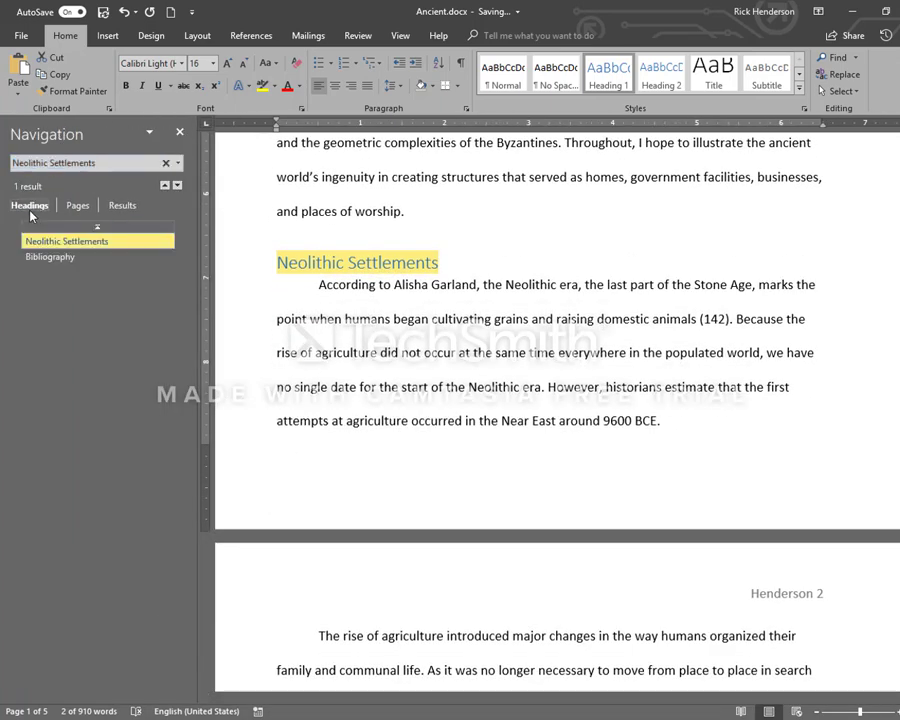
# Jump back and forth between the "Bibliography" and "Neolithic Settlements" headings using the document's heading list
pyautogui.click(58, 257)
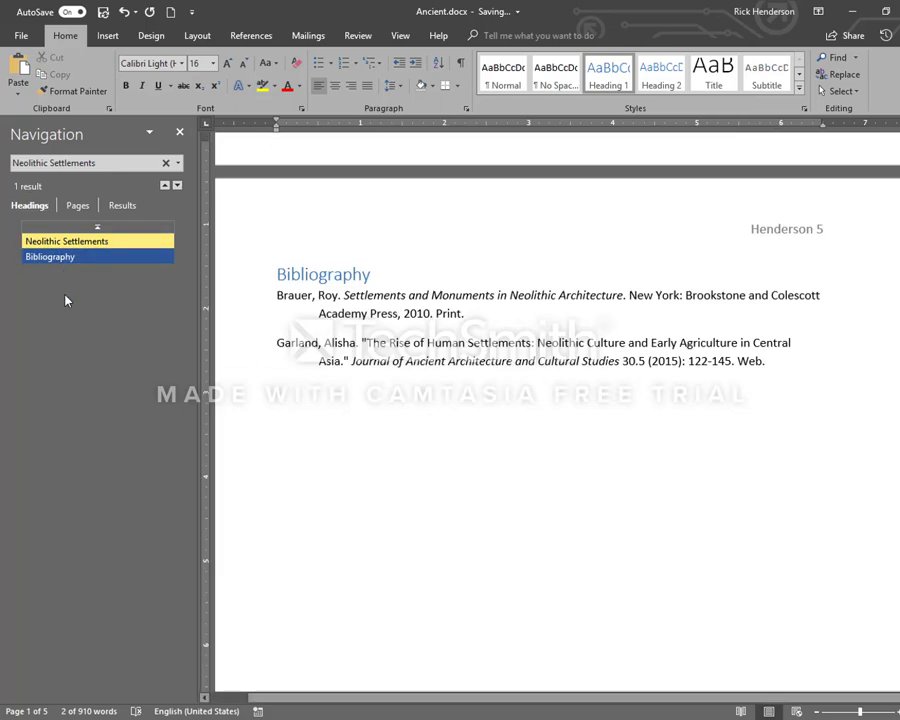
pyautogui.click(66, 241)
pyautogui.click(62, 255)
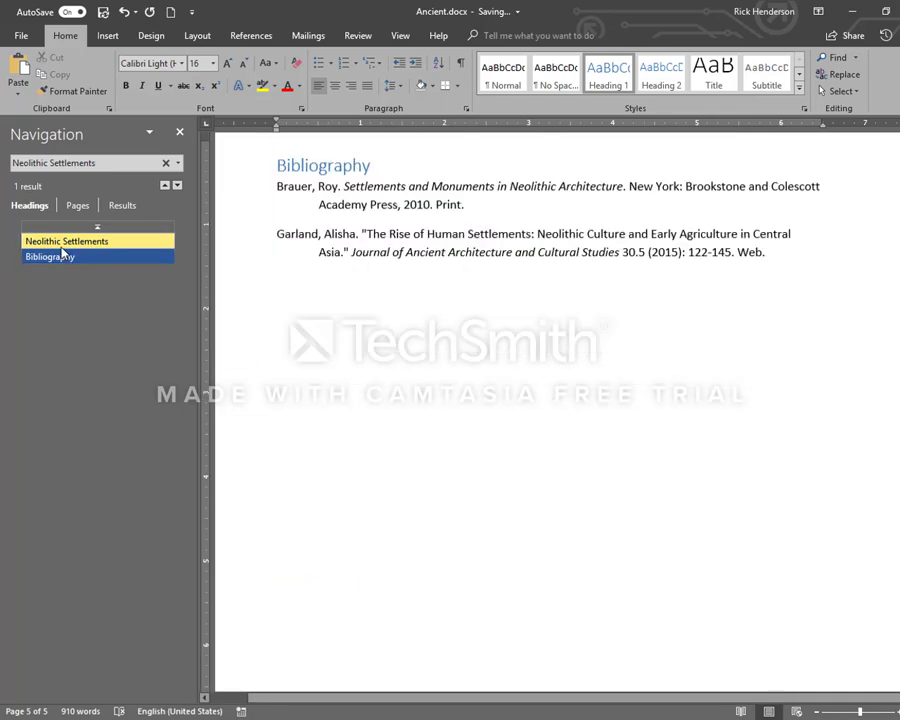
pyautogui.click(63, 245)
pyautogui.click(62, 259)
pyautogui.click(64, 244)
pyautogui.click(59, 258)
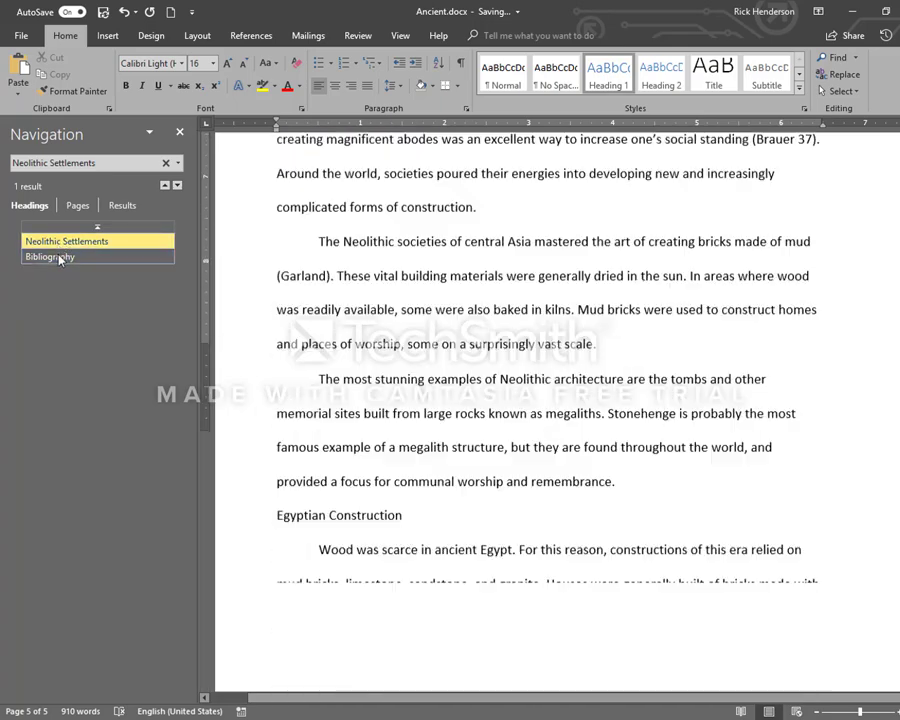
pyautogui.click(57, 241)
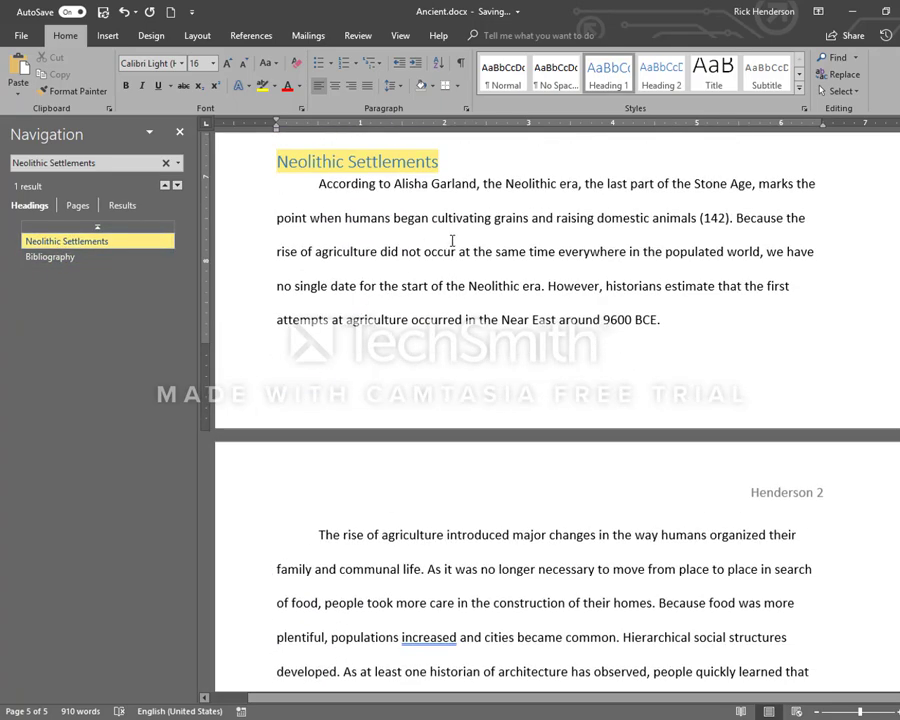
# Return the "Neolithic Settlements" section title on the first page to the Normal style
pyautogui.scroll(2, 450, 245)
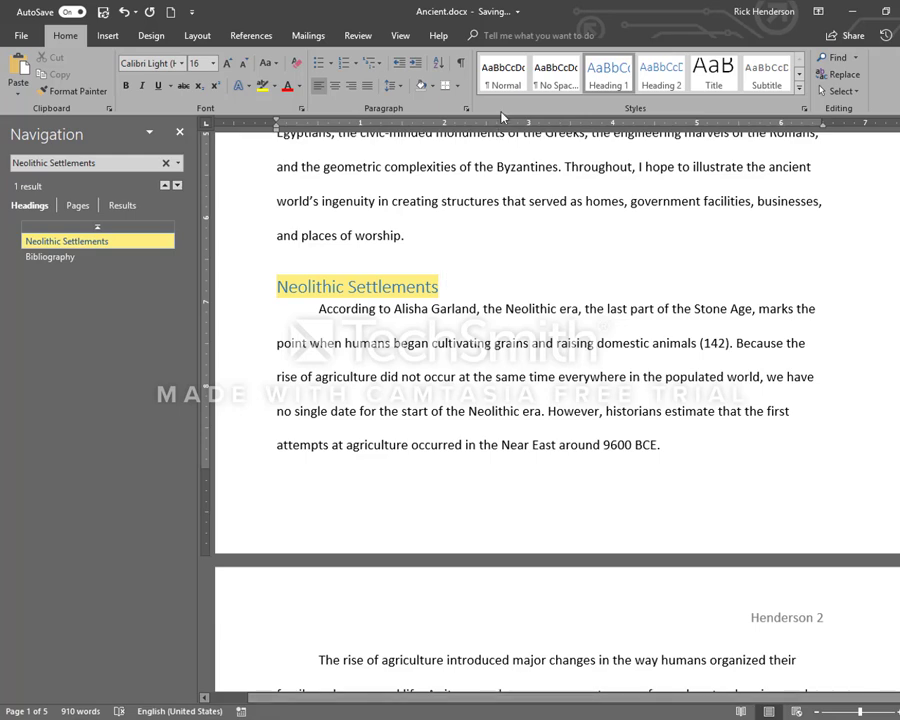
pyautogui.click(503, 75)
pyautogui.click(403, 287)
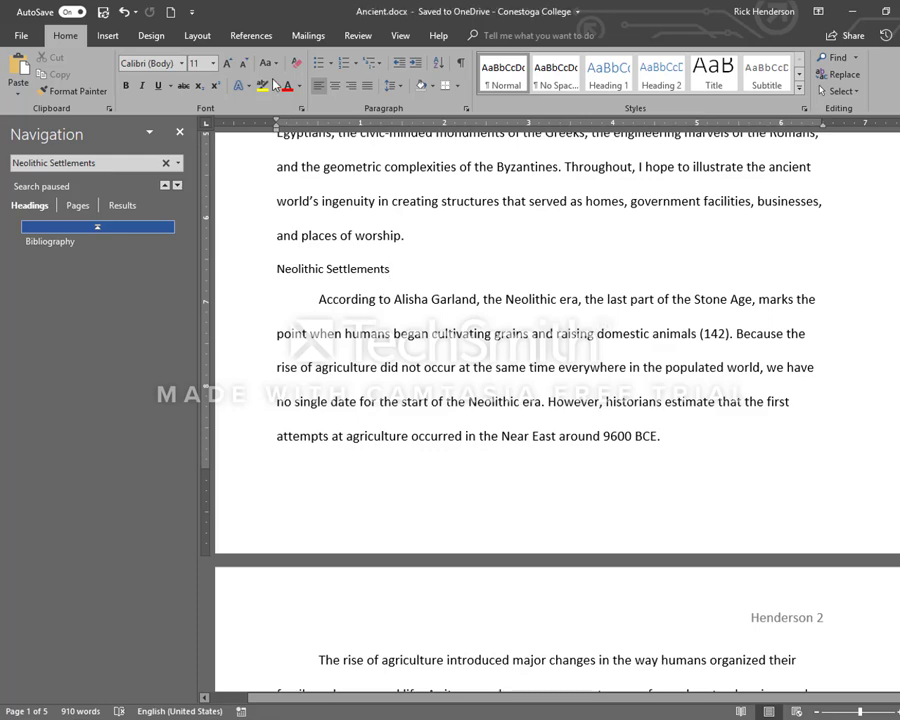
# Review the built-in Bibliography, References and Works Cited formats available for the source list, without inserting one
pyautogui.click(251, 35)
pyautogui.click(436, 92)
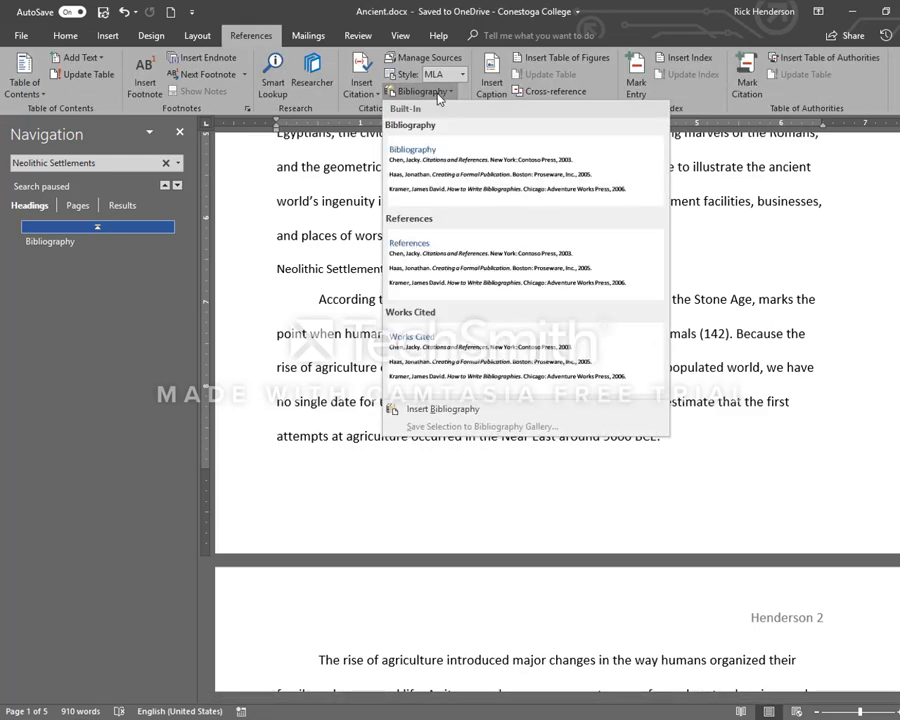
pyautogui.click(436, 92)
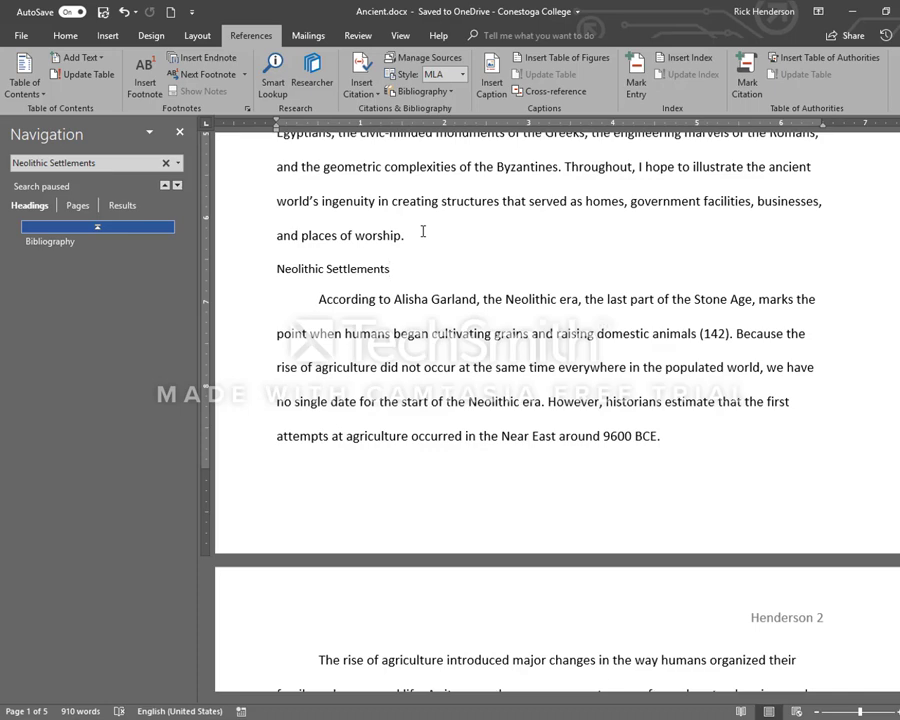
pyautogui.click(690, 719)
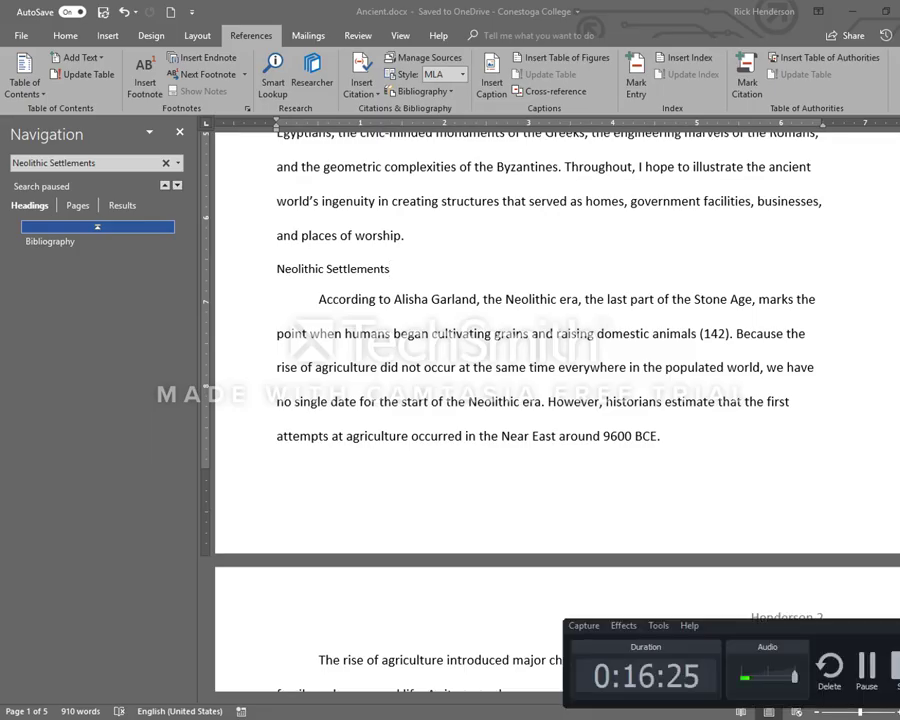